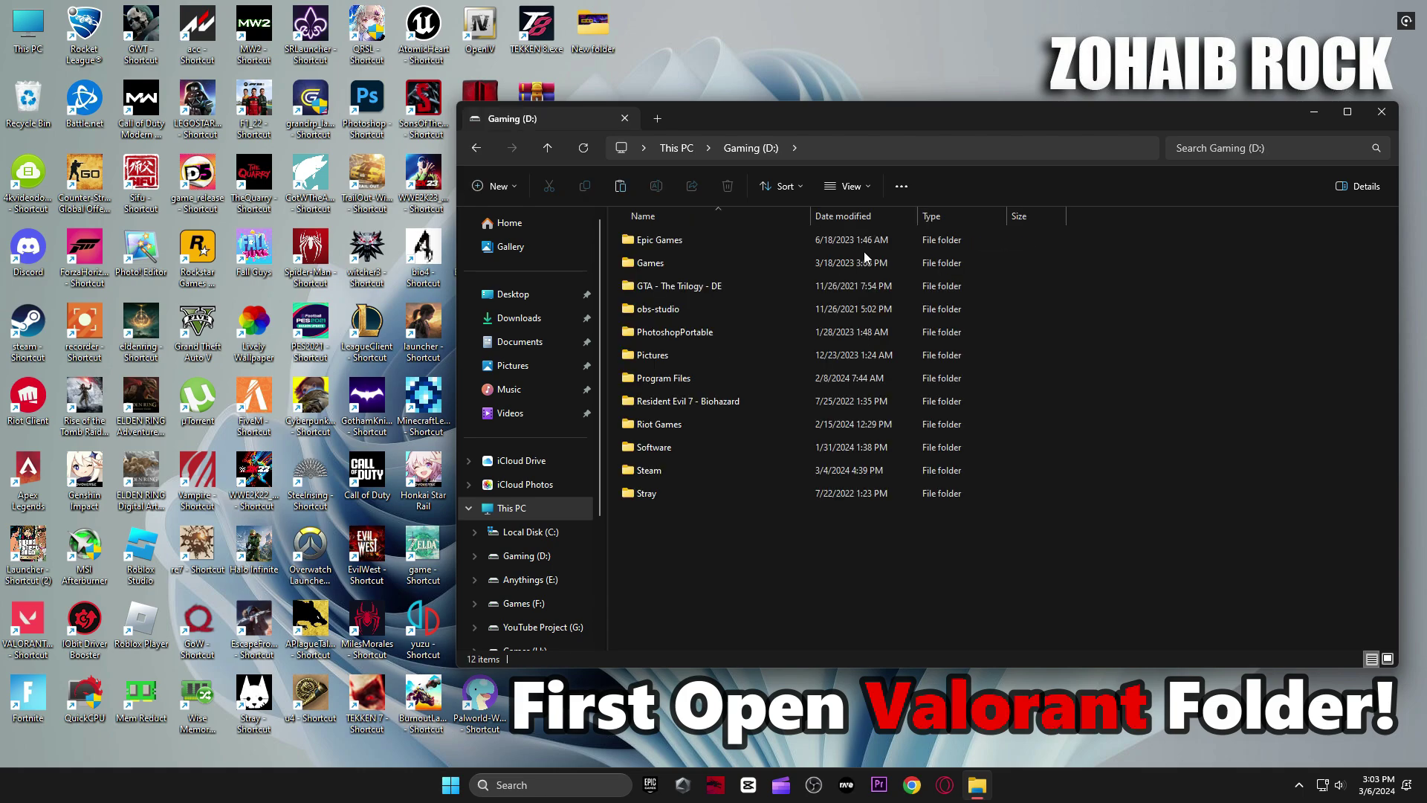
Open the VALORANT game's Win64 folder under Riot Games\VALORANT\live\ShooterGame\Binaries and locate VALORANT-Win64-Shipping
double_click(679, 426)
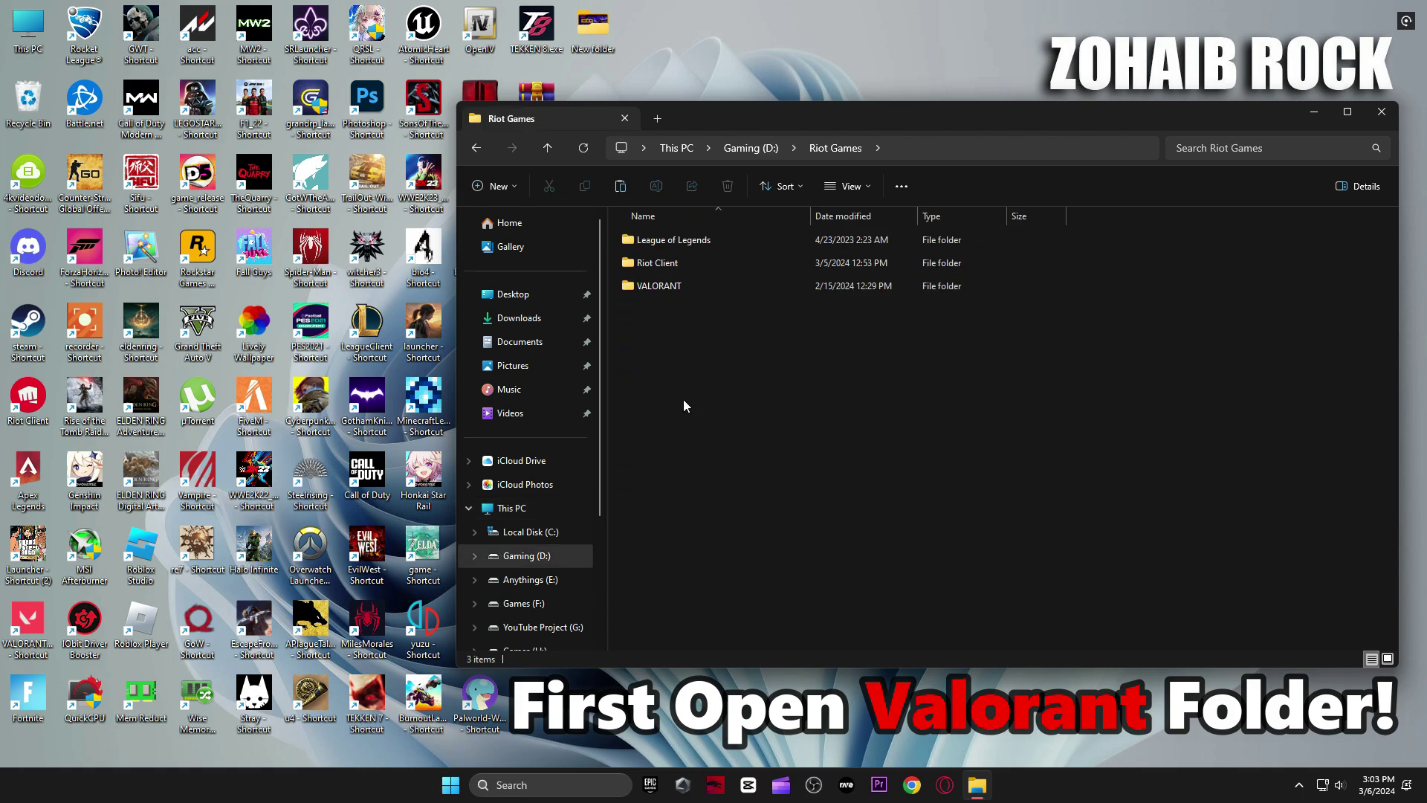
double_click(664, 286)
double_click(653, 239)
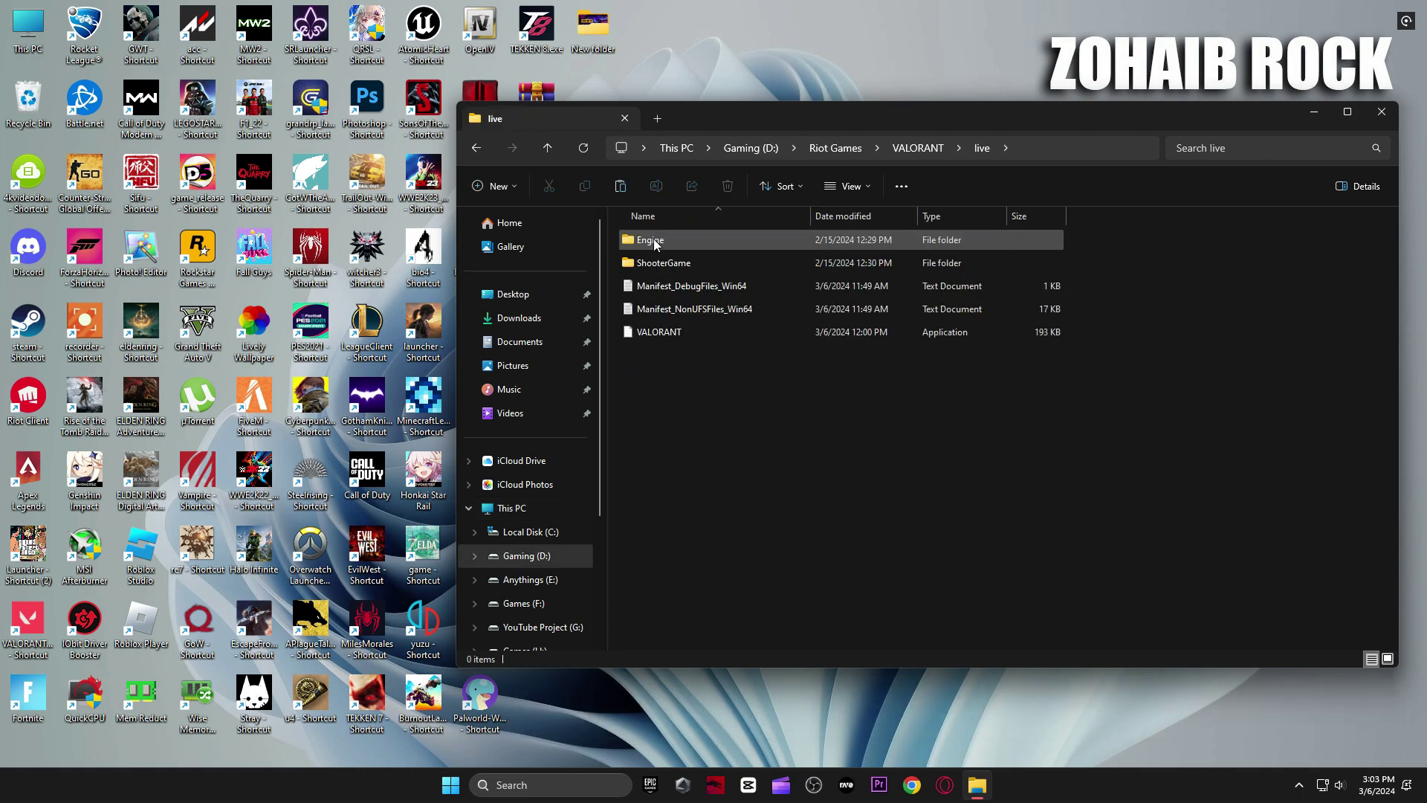
double_click(652, 264)
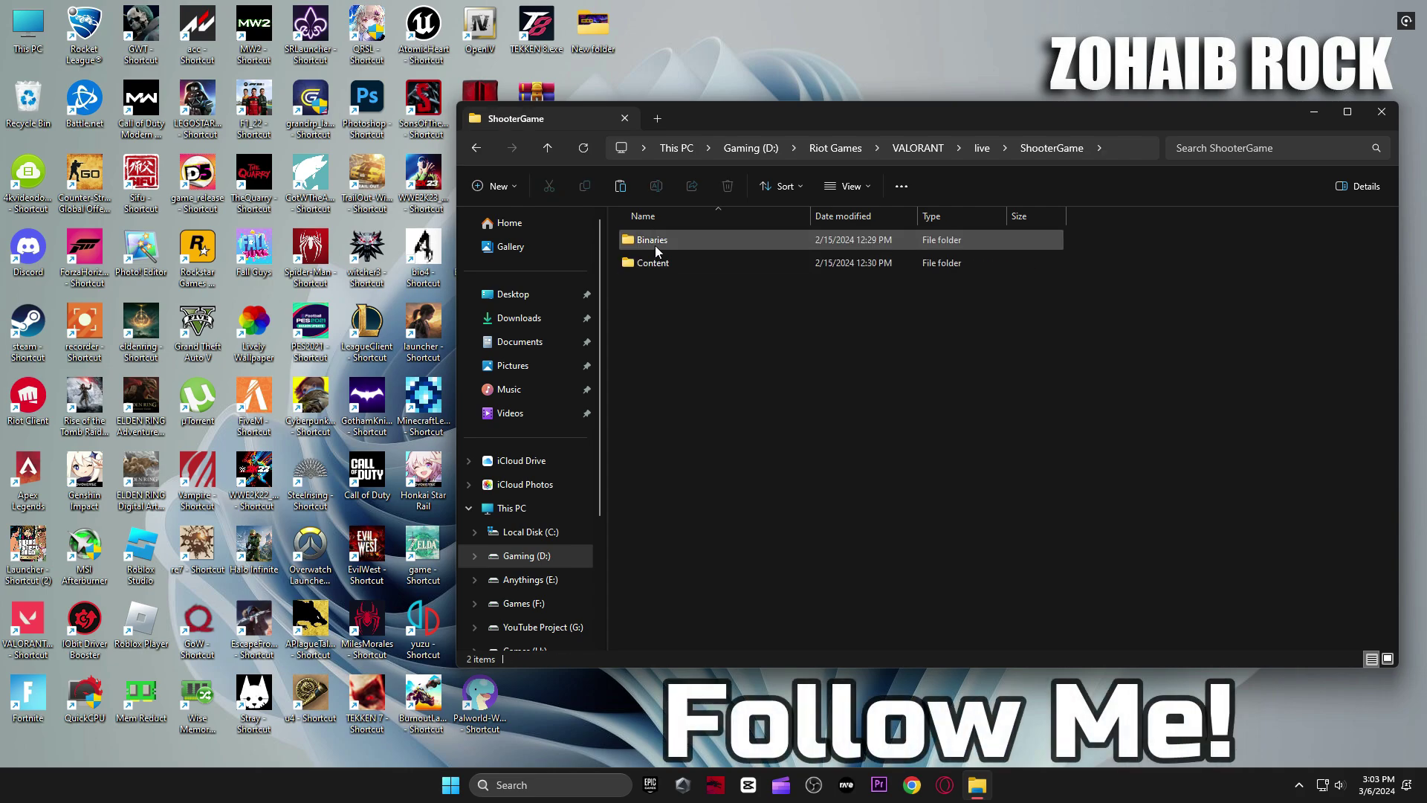
double_click(654, 245)
double_click(654, 245)
scroll(682, 323, down, 10)
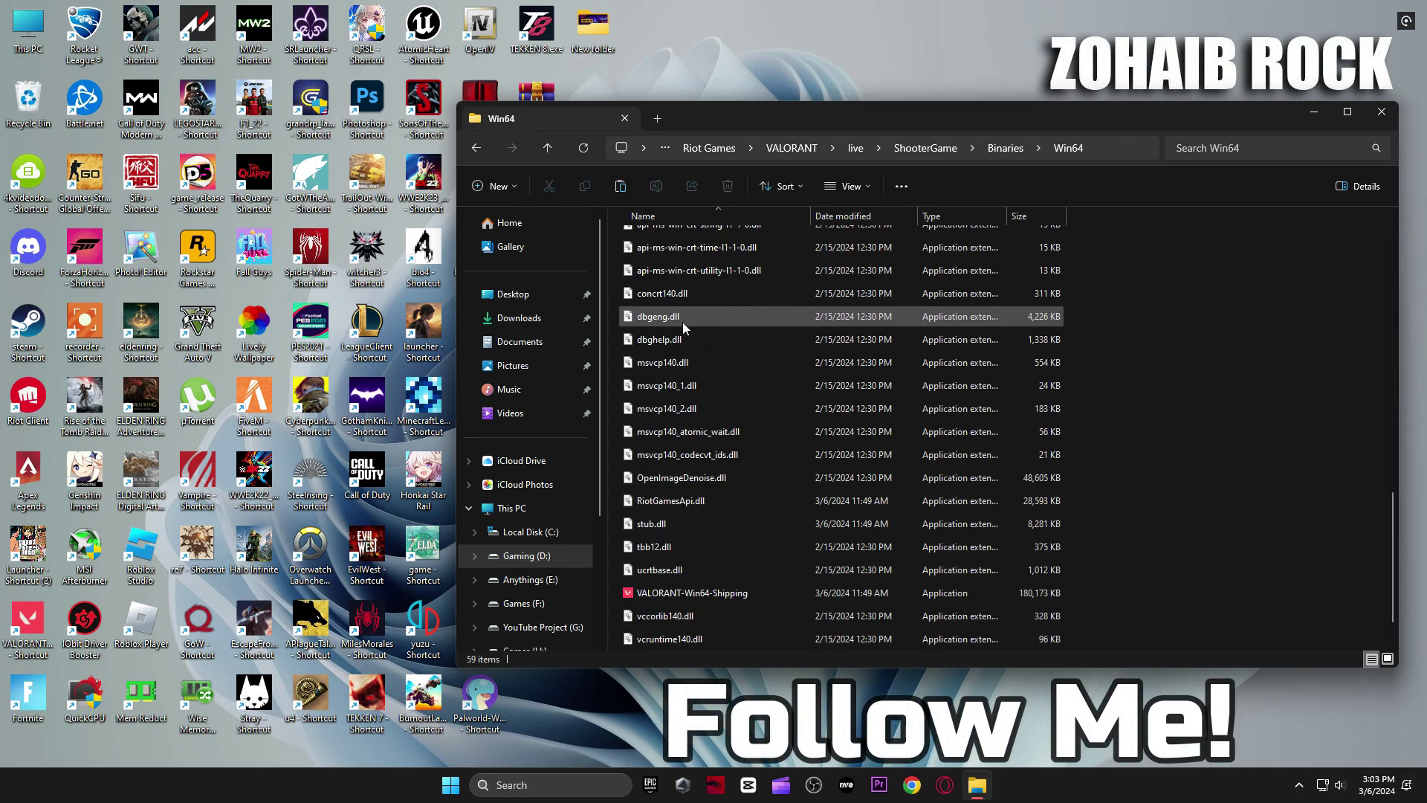
Open the compatibility properties of VALORANT-Win64-Shipping
right_click(685, 546)
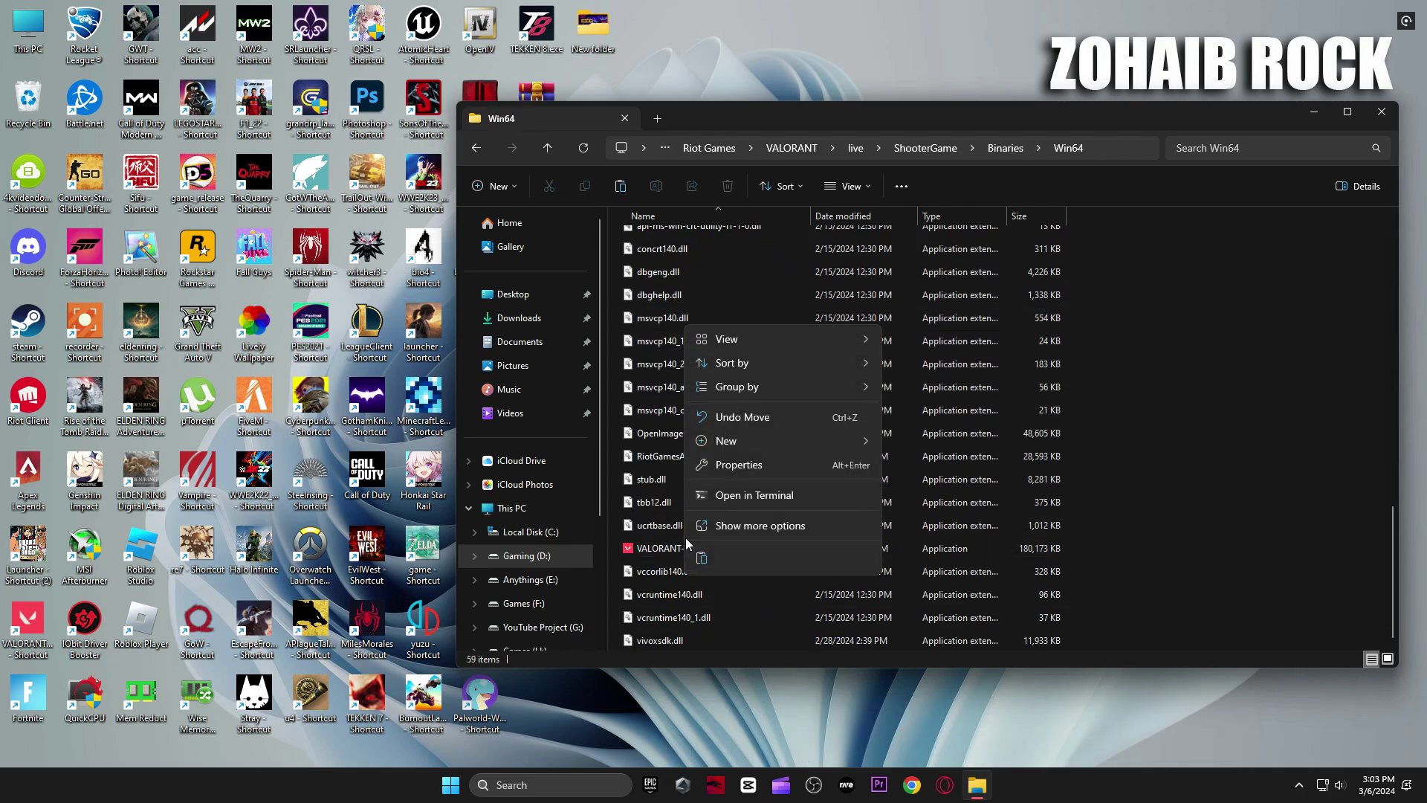
right_click(658, 547)
click(705, 528)
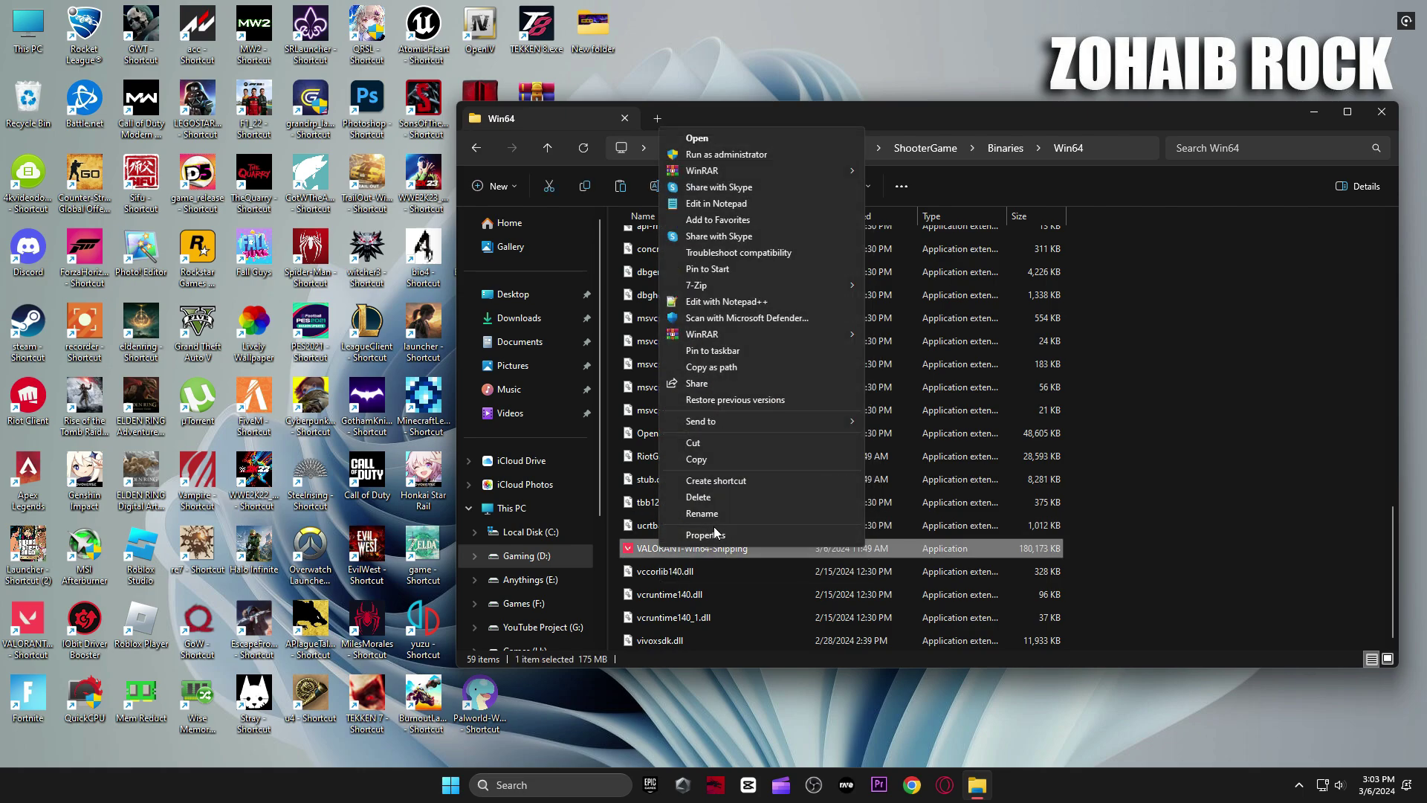
click(728, 535)
drag(777, 330, 773, 127)
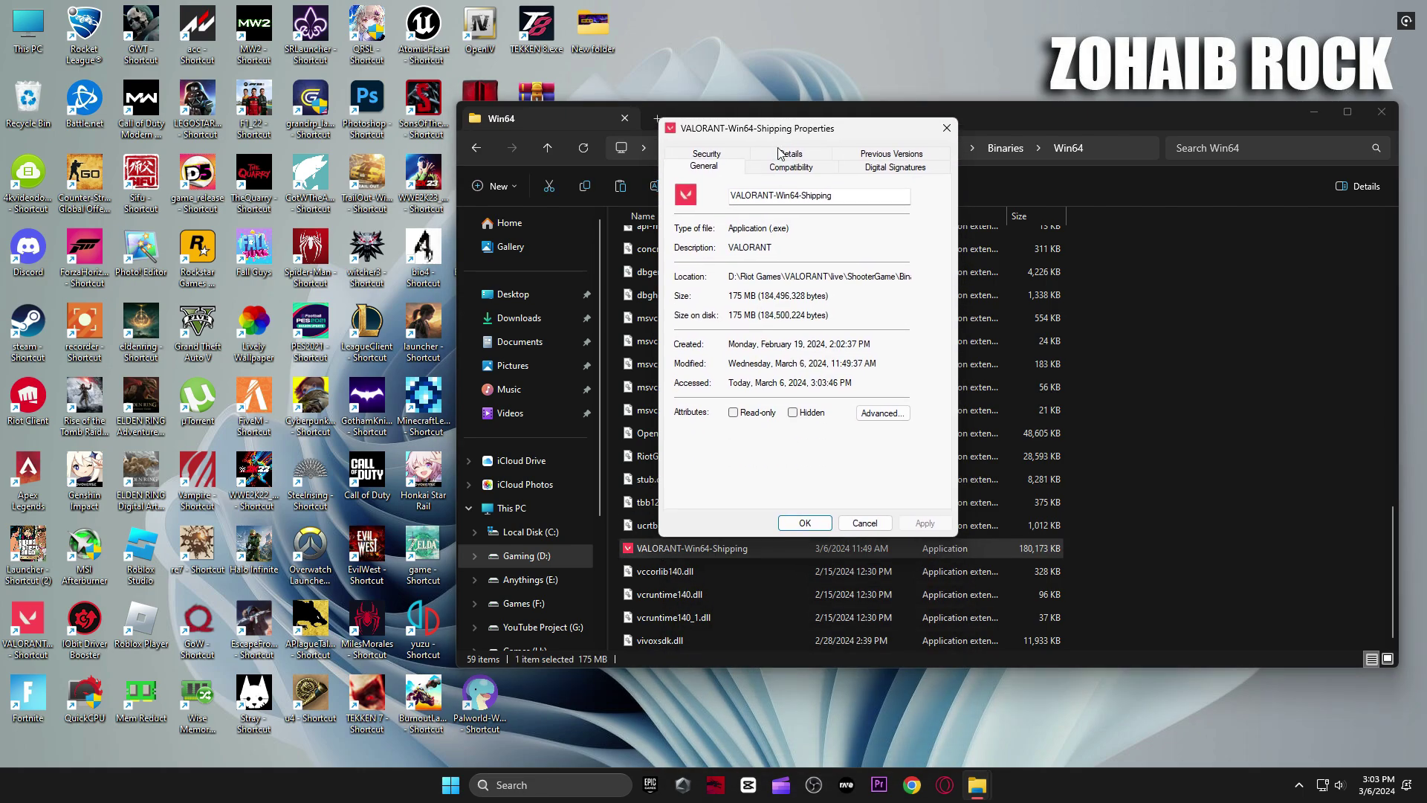
click(773, 168)
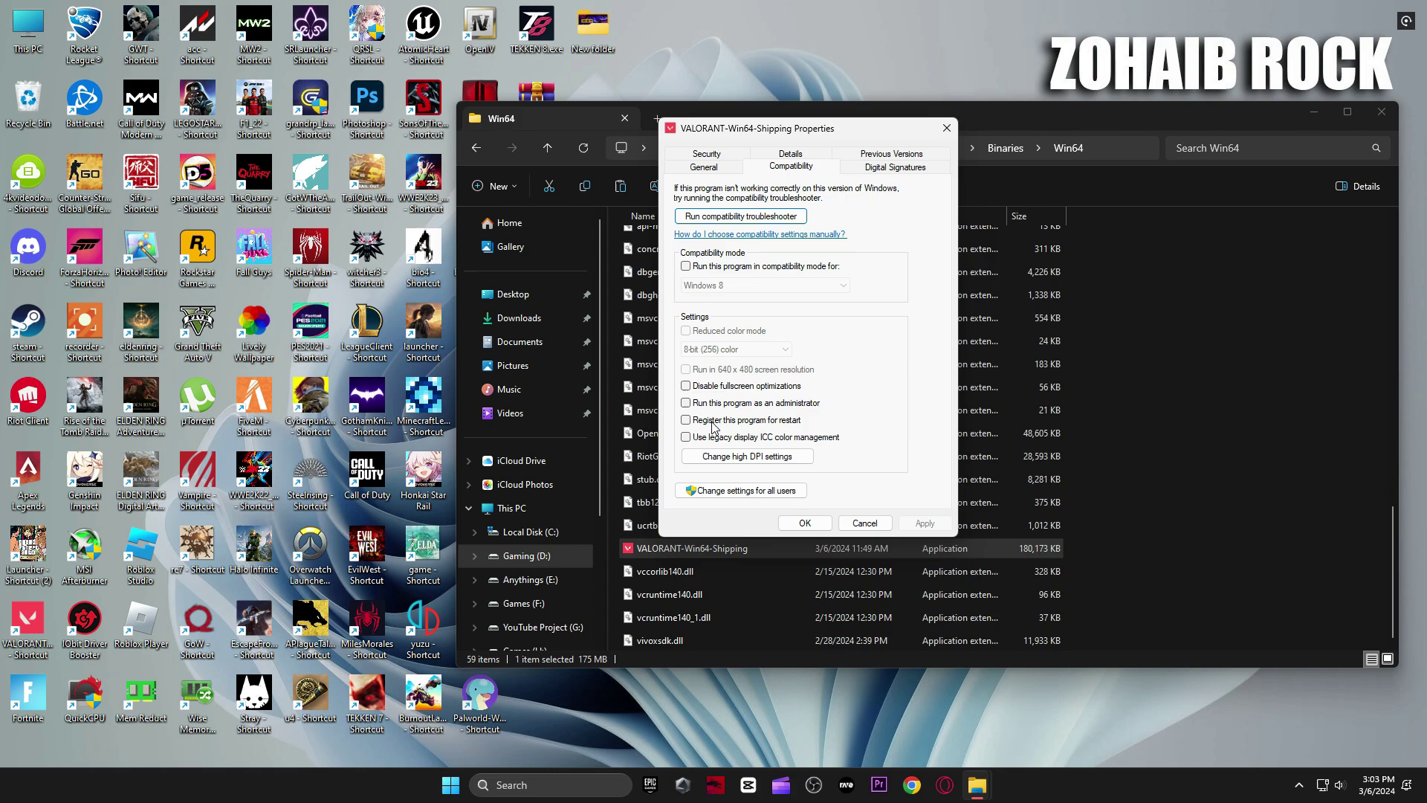
Override the high DPI scaling behavior with scaling performed by Application, confirm the properties and close the folder window
click(743, 455)
click(739, 414)
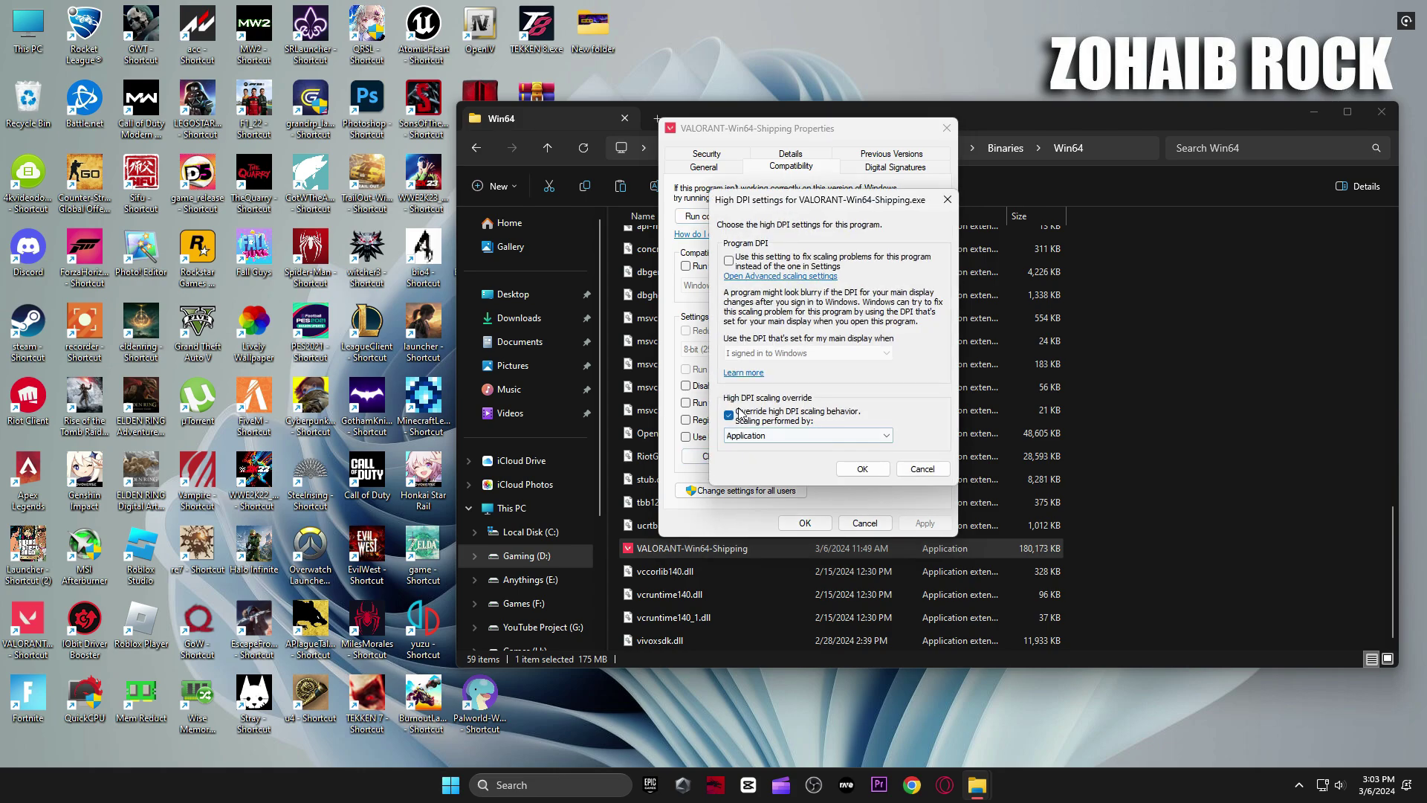
click(747, 434)
click(747, 450)
click(862, 468)
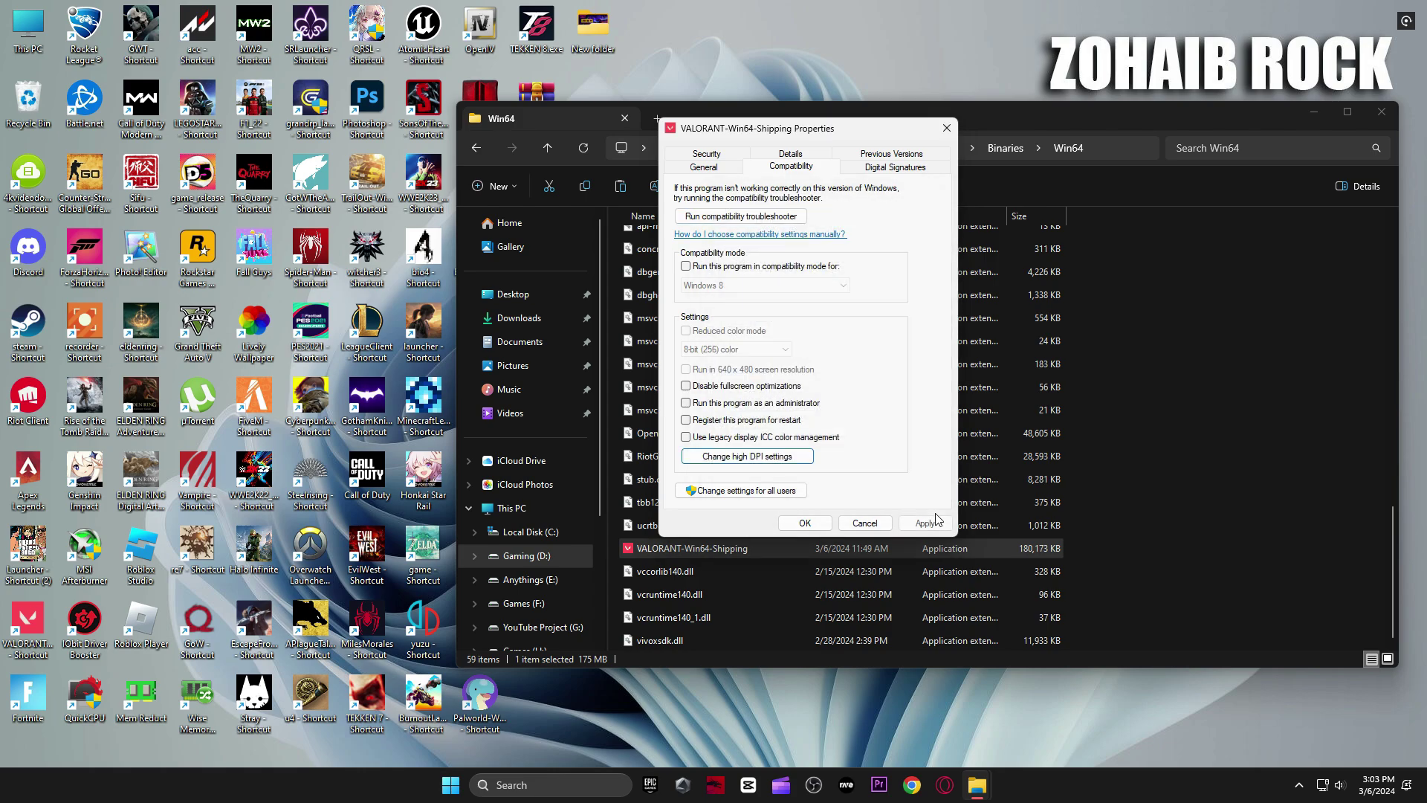
click(804, 523)
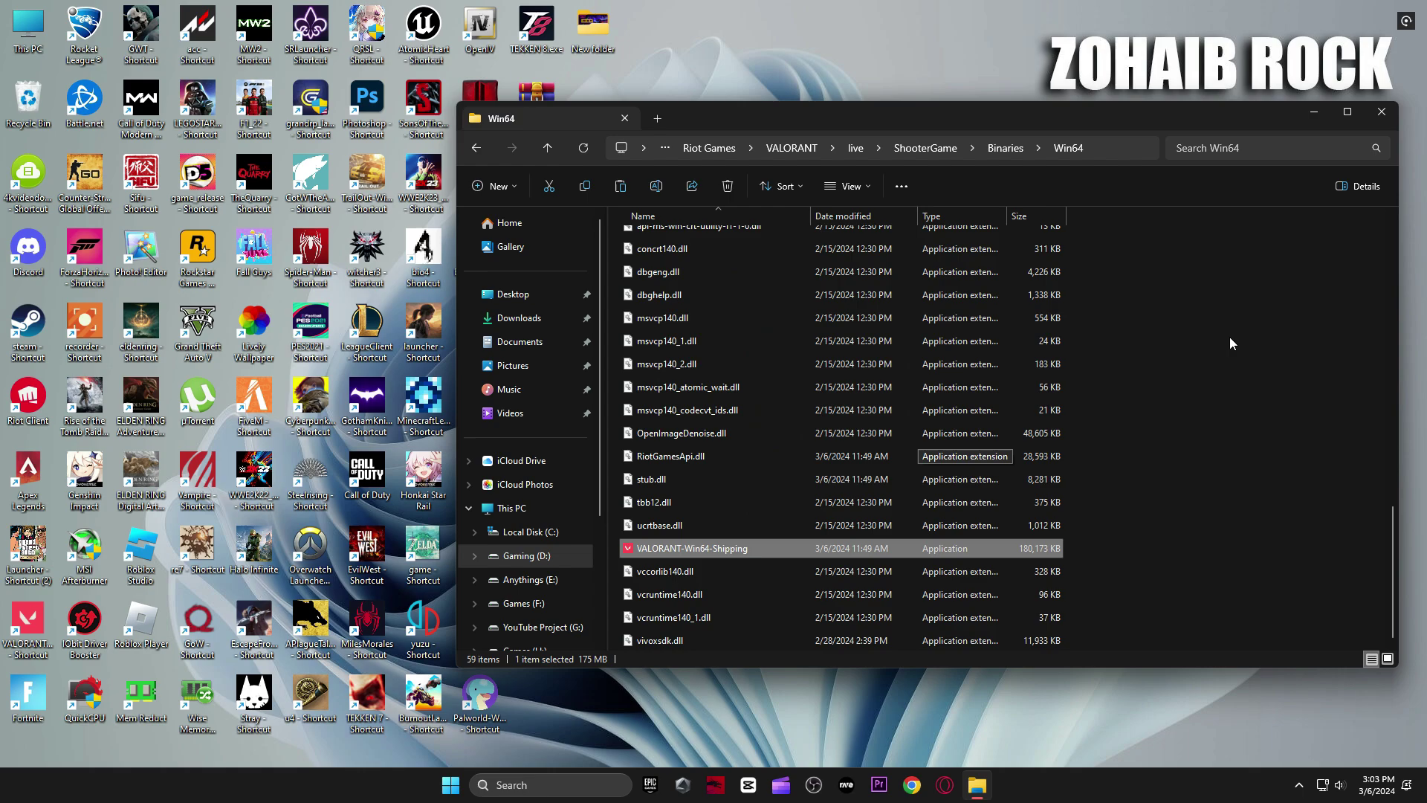
click(1382, 113)
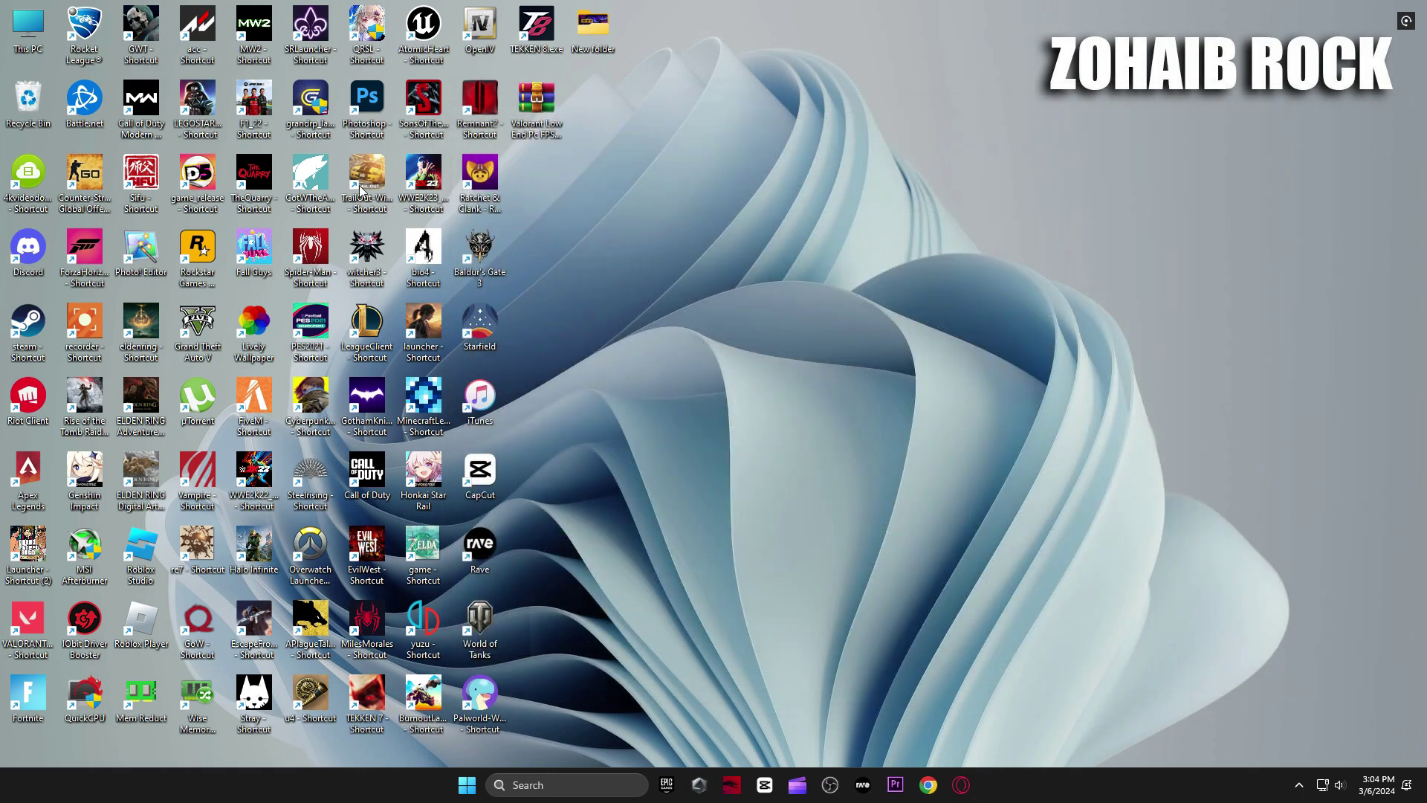
Open Device Manager through the computer's management console and expand the display adapters
right_click(12, 31)
click(99, 224)
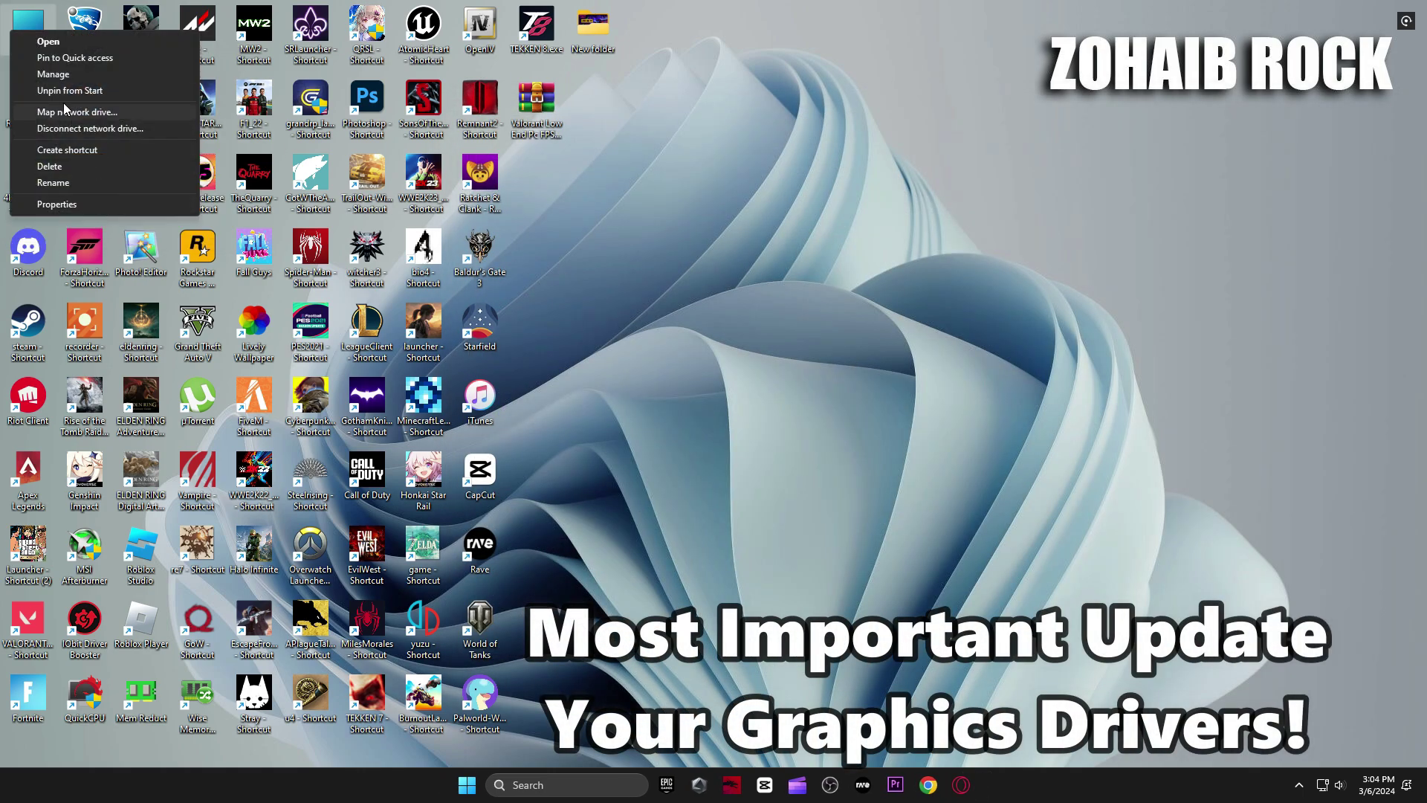
click(63, 75)
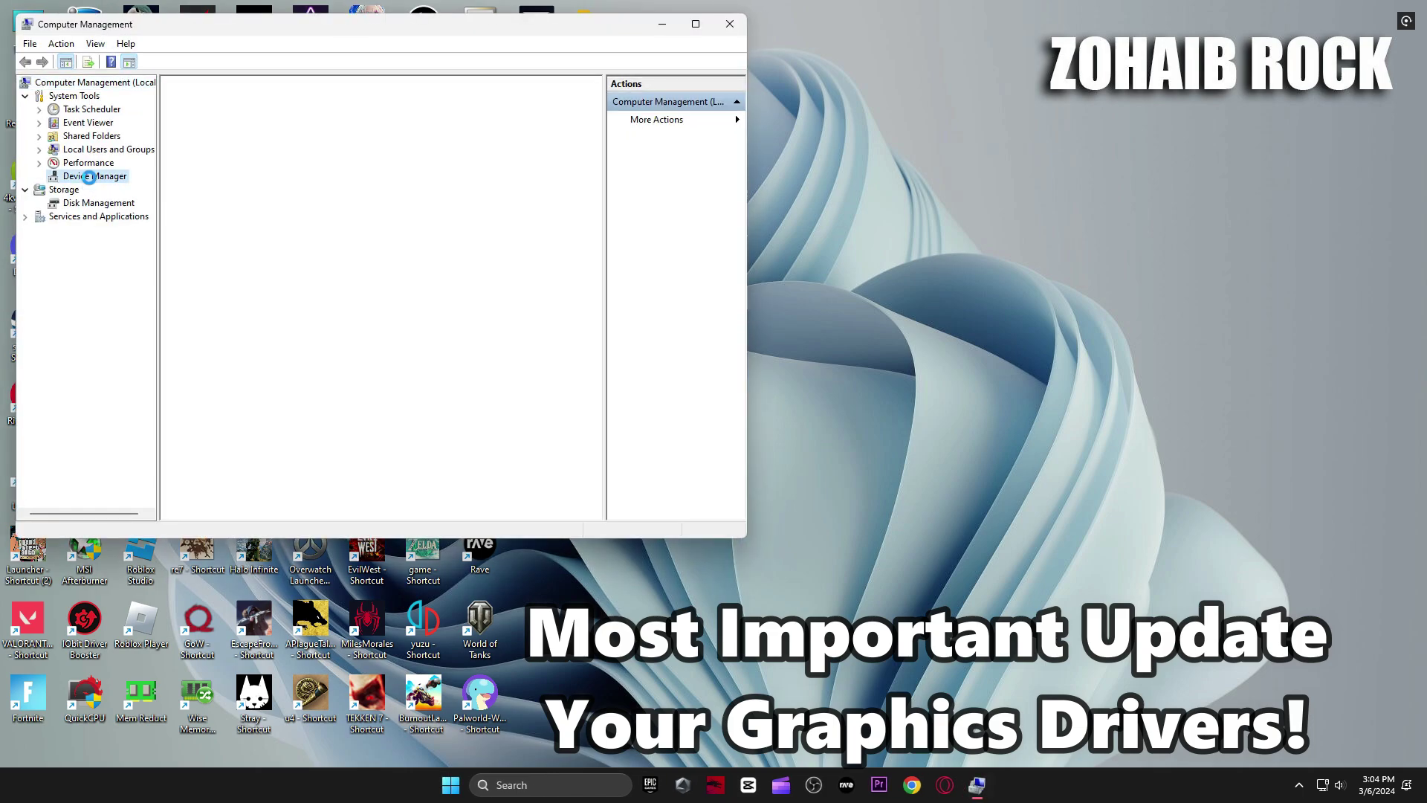
click(89, 176)
click(182, 137)
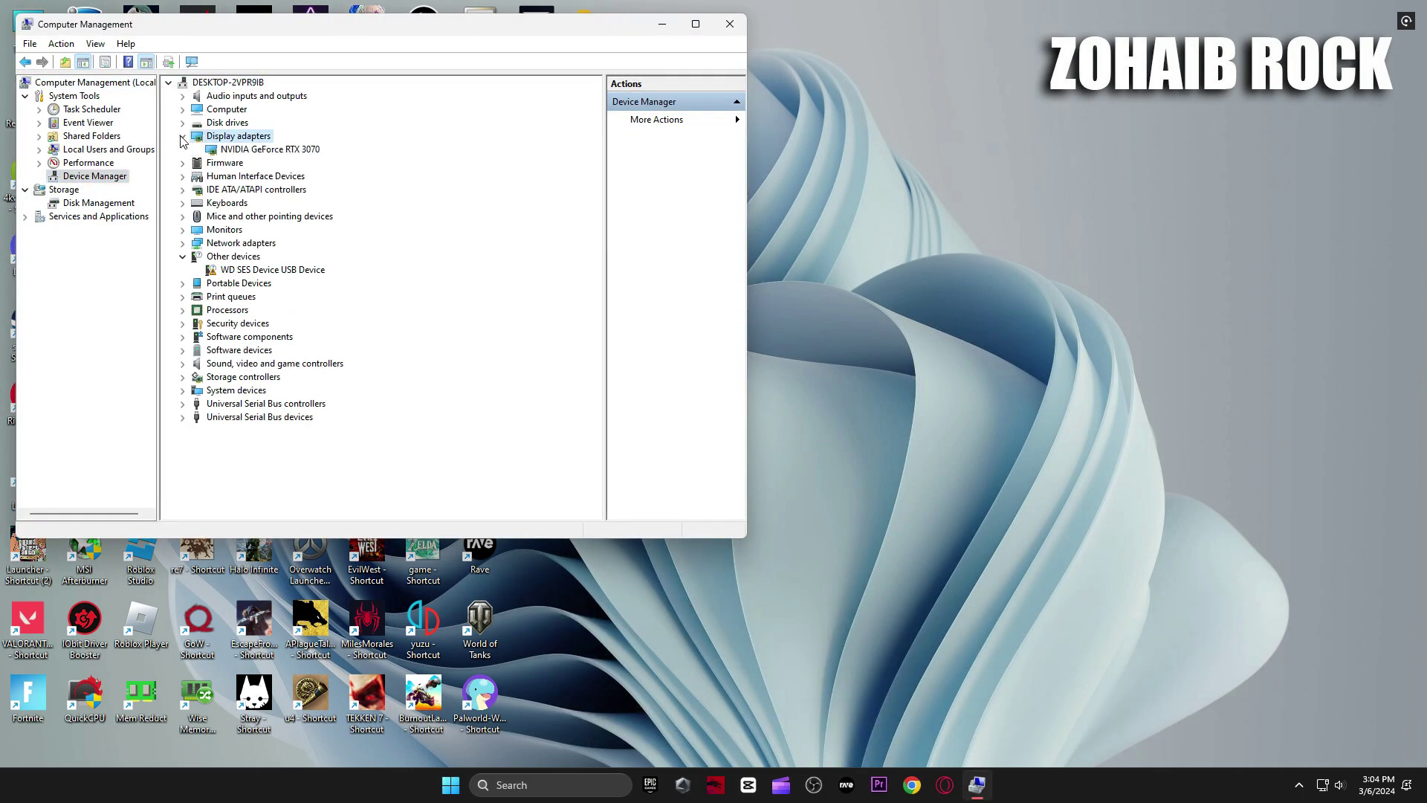
right_click(218, 151)
click(256, 178)
click(805, 407)
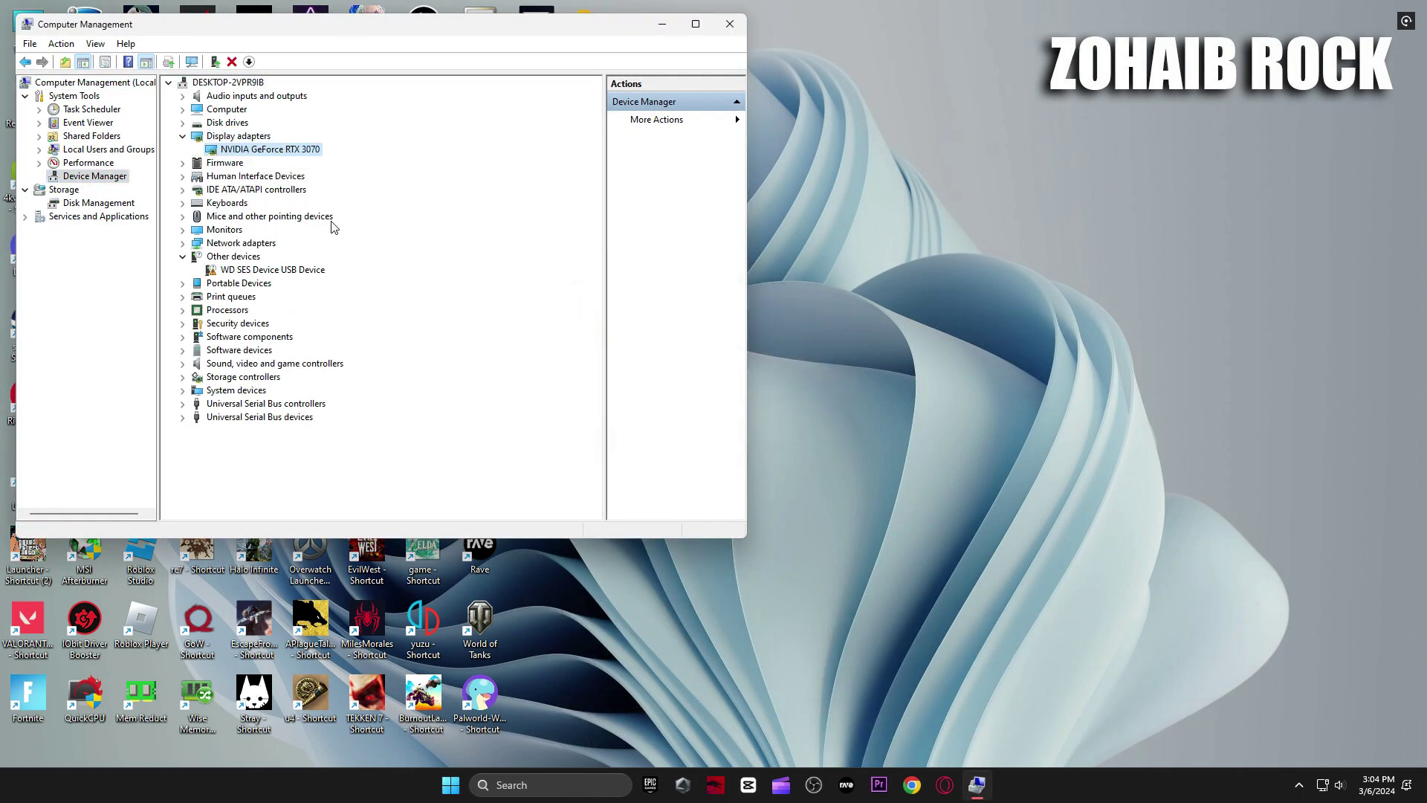
Run an automatic driver update search for the NVIDIA GeForce RTX 3070
right_click(234, 153)
click(286, 158)
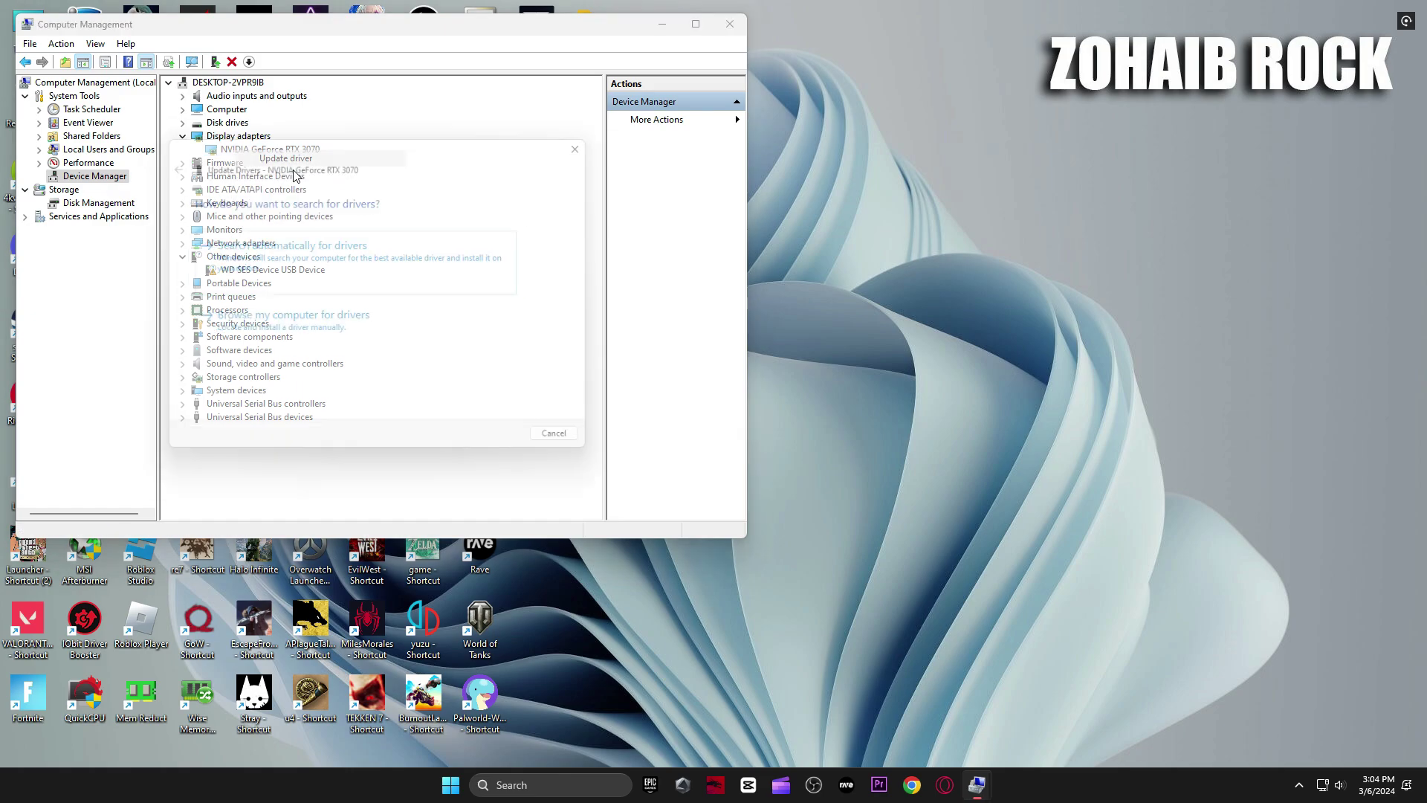
click(401, 266)
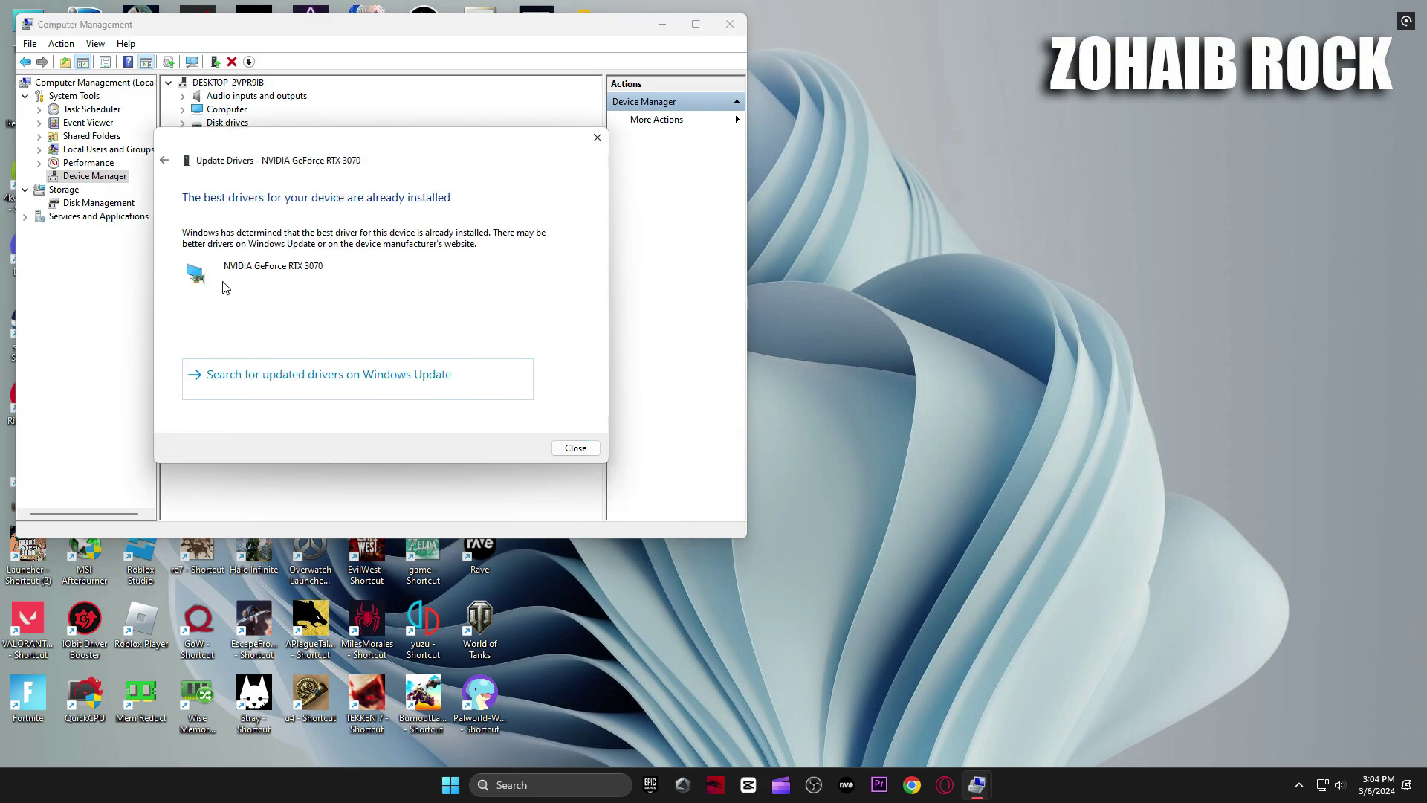
Open the NVIDIA app and check its drivers page for Game Ready Driver updates
click(559, 777)
text(nv)
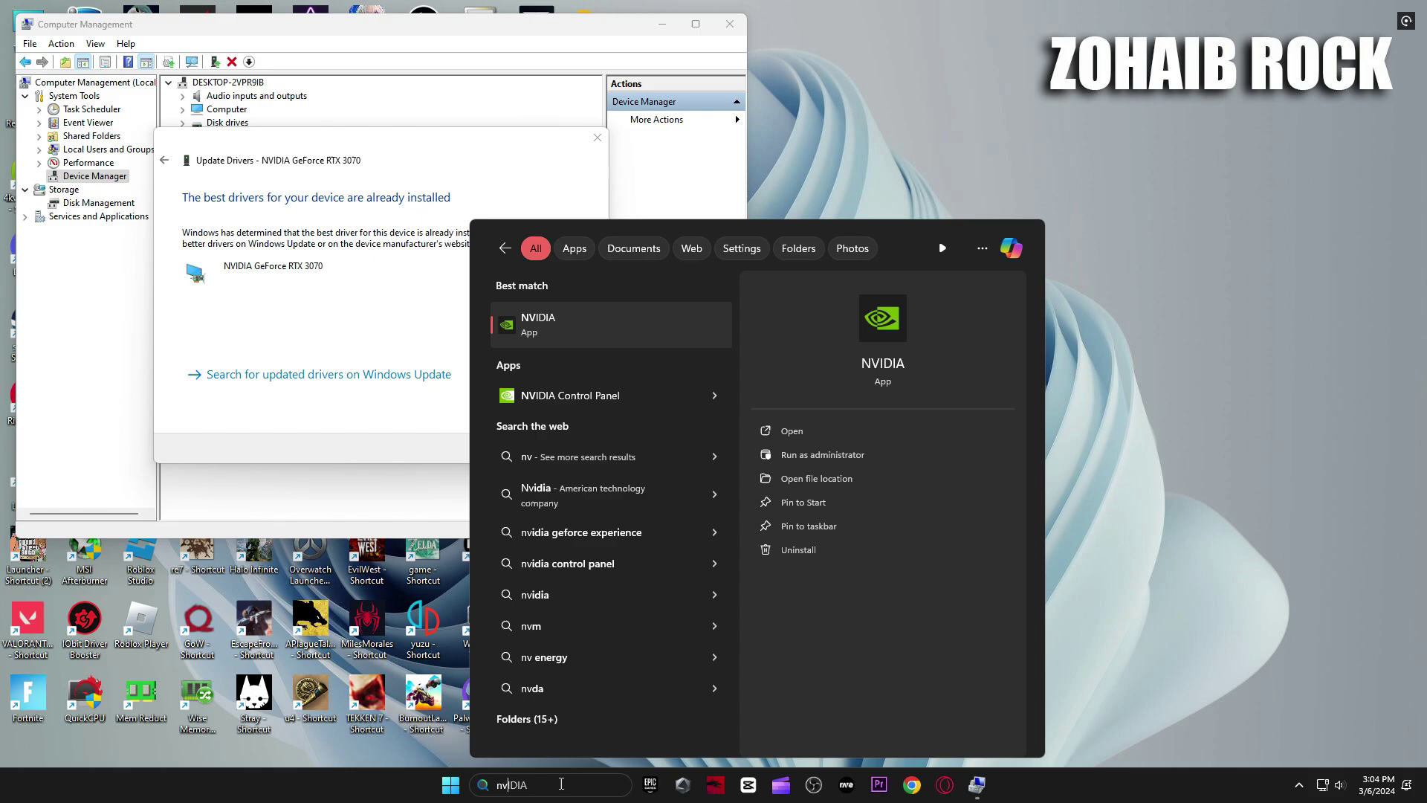
click(614, 327)
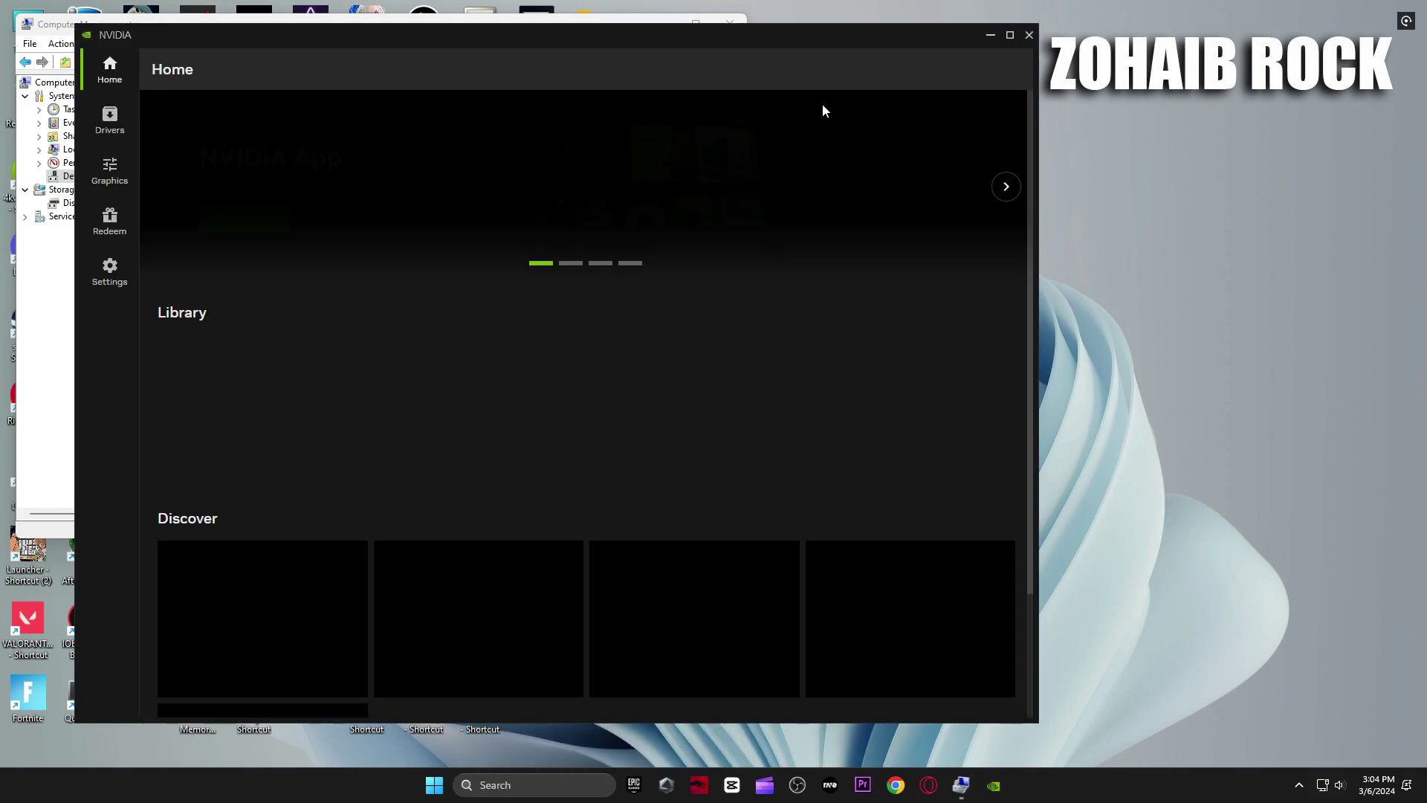
click(109, 119)
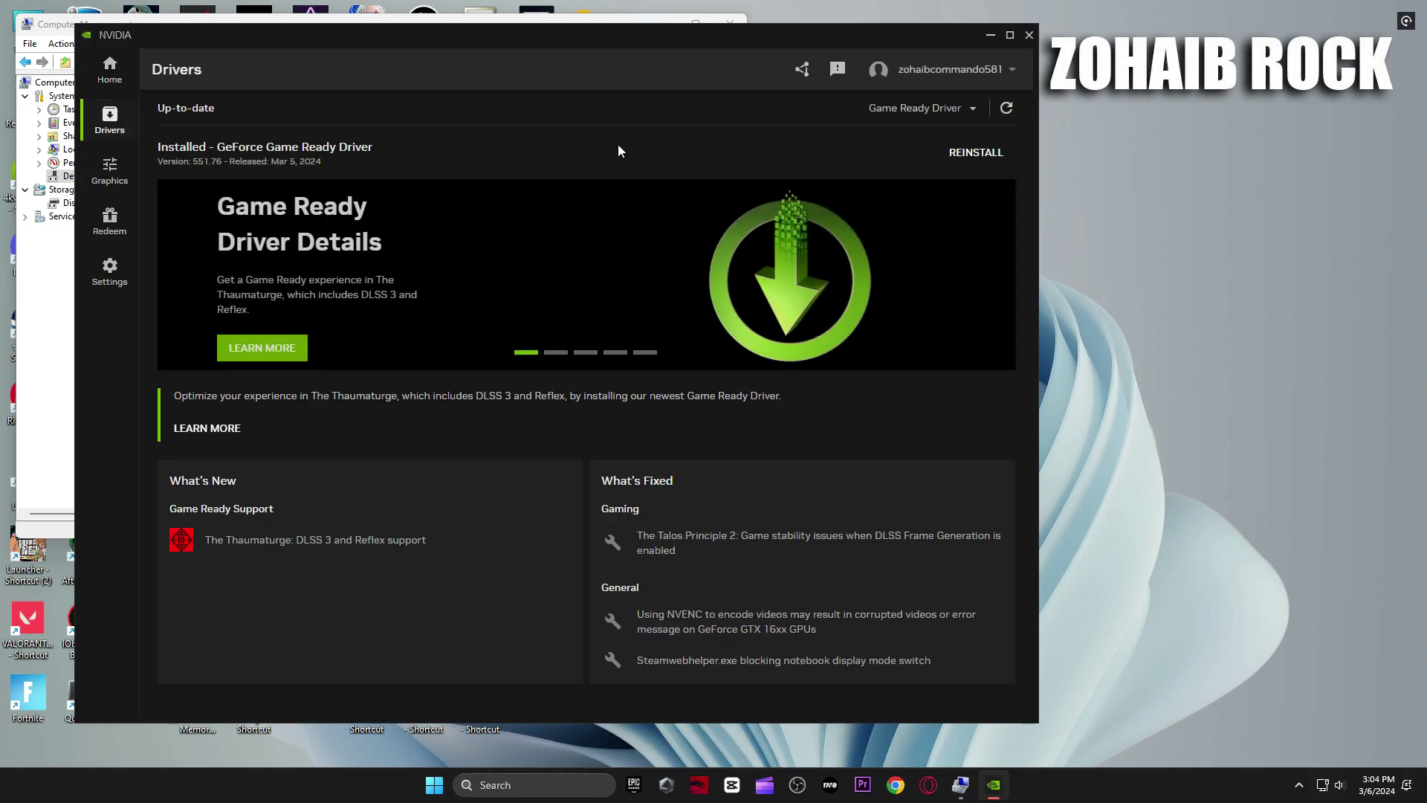
click(1006, 107)
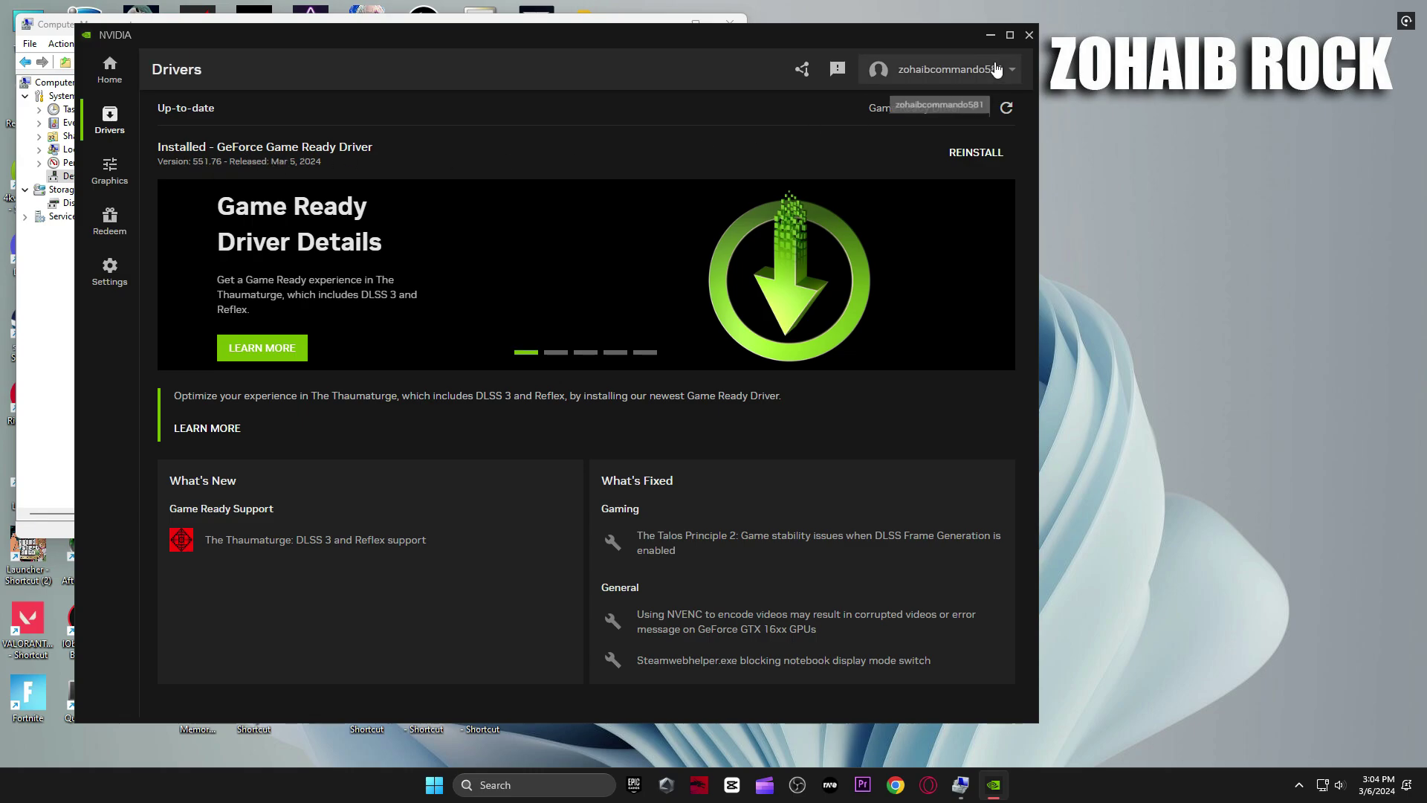
Close the NVIDIA app, the driver update wizard and Computer Management
click(1028, 35)
key(Escape)
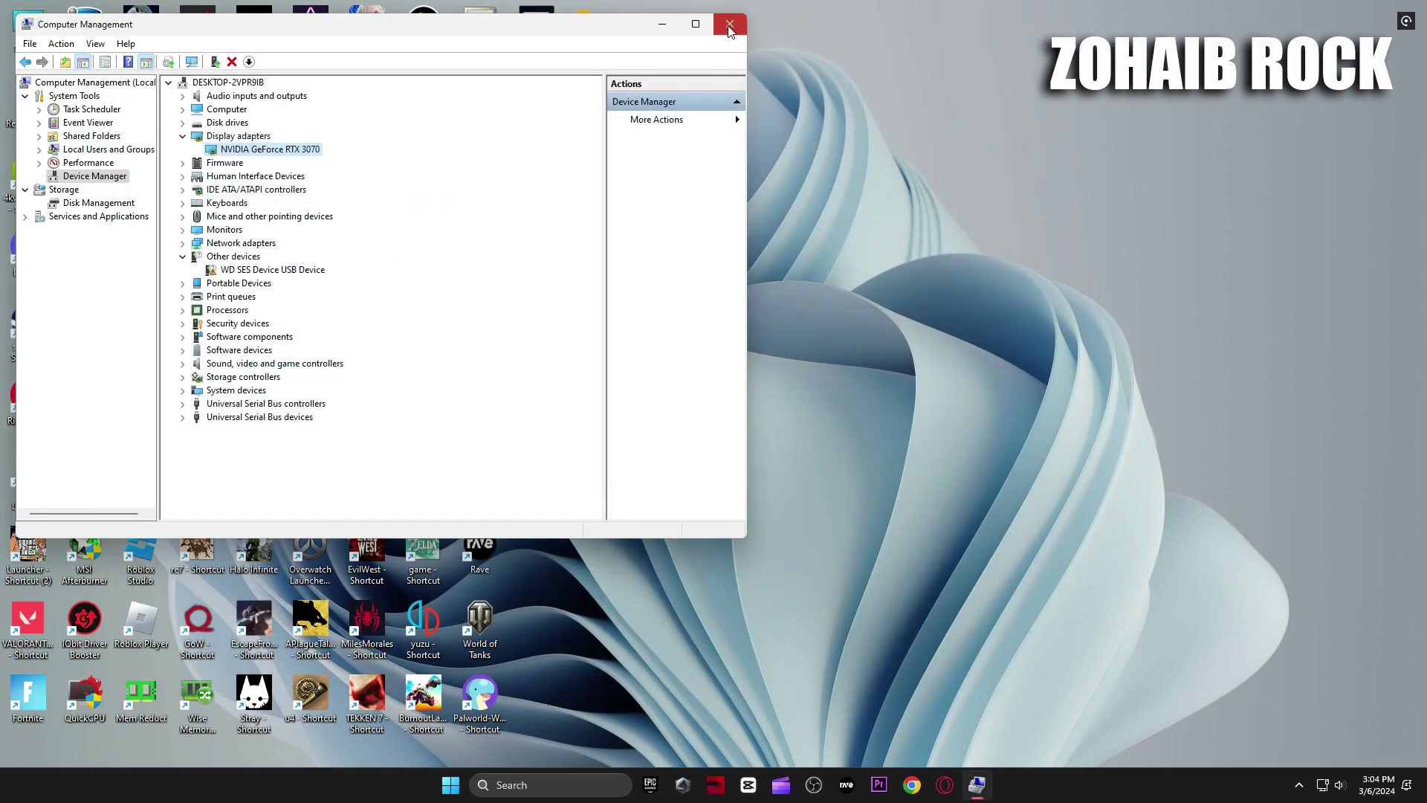
click(729, 26)
Move the Valorant Low End Pc FPS Boost Pack archive to a free desktop area, extract it and open the extracted folder
drag(813, 211, 812, 208)
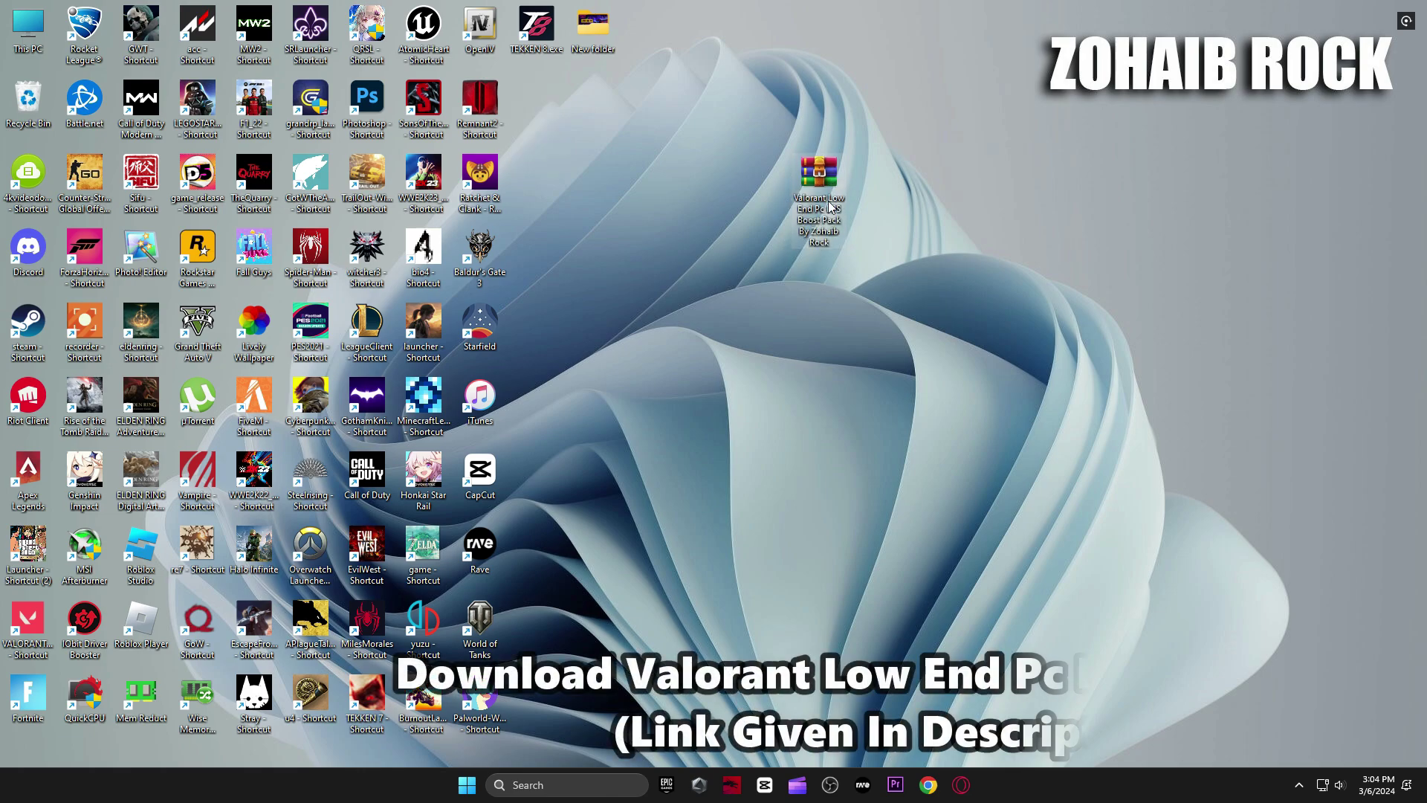
right_click(813, 201)
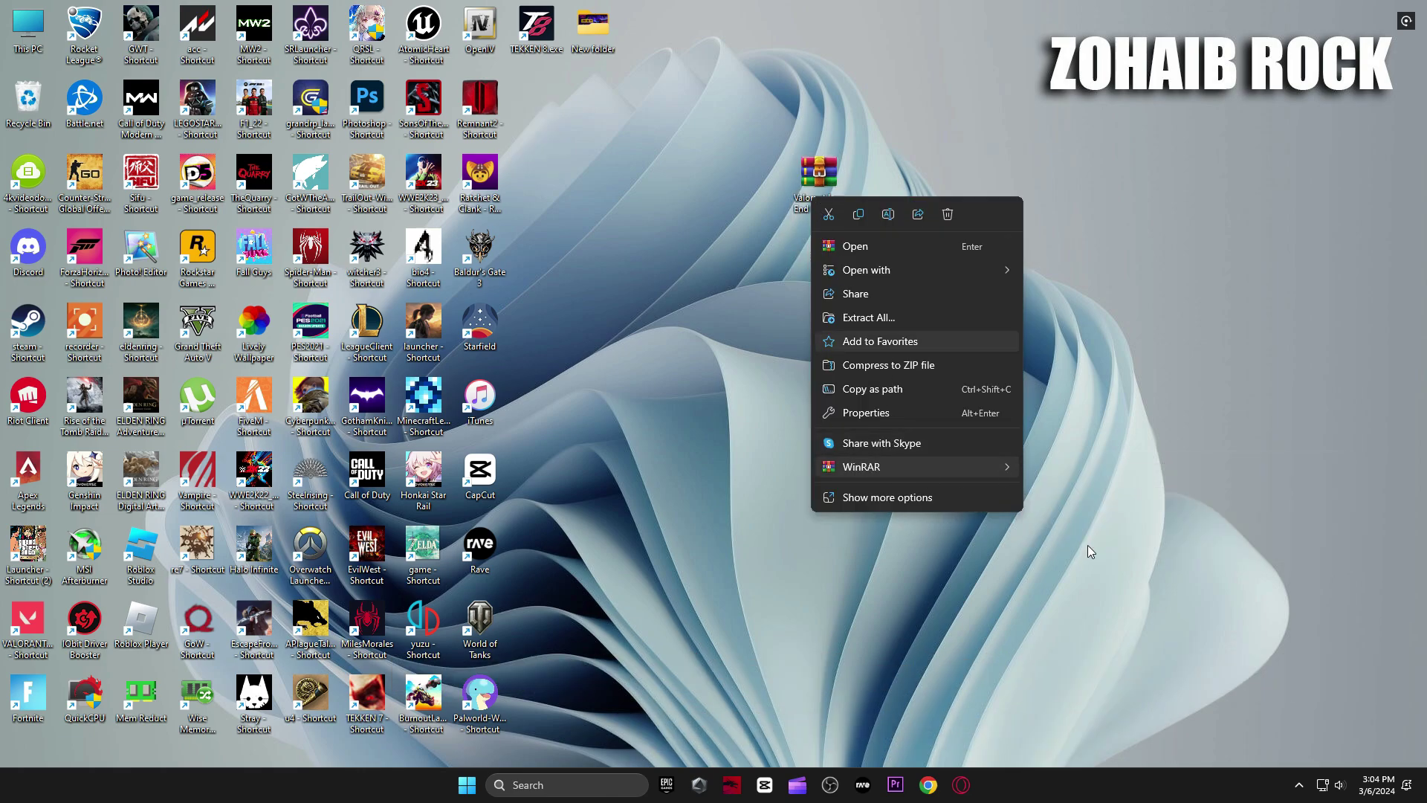
click(1070, 531)
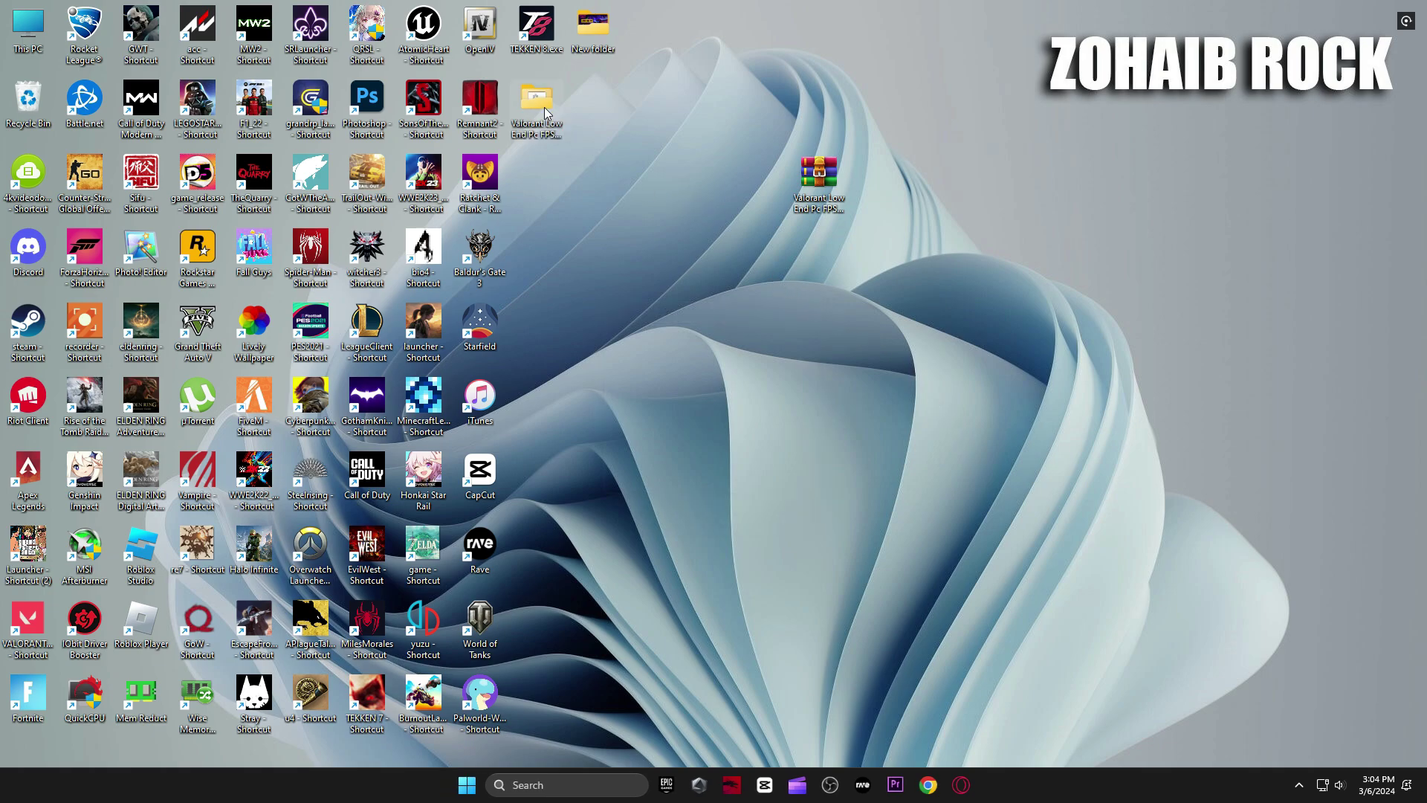
double_click(756, 213)
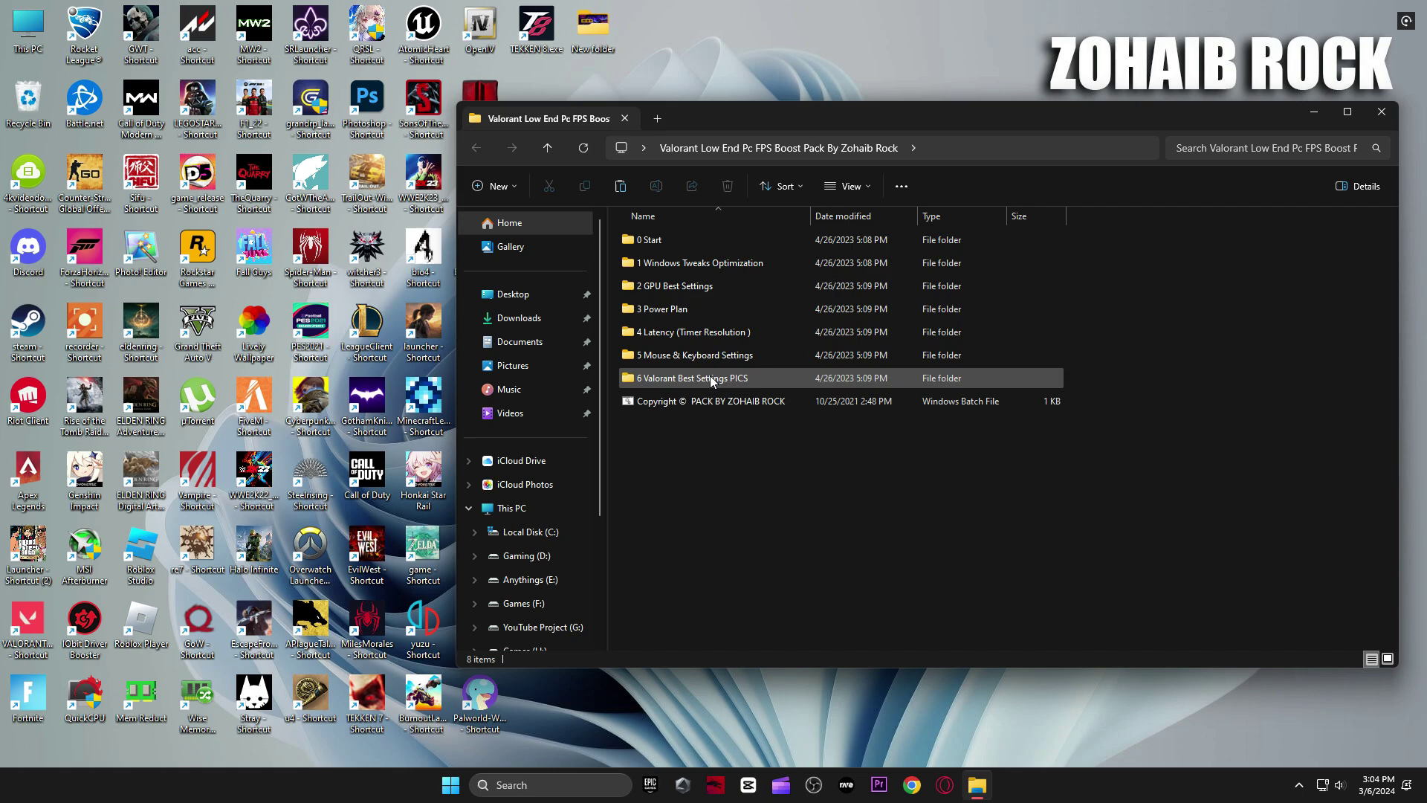
Open Create A Restore Point from the 0 Start folder and confirm system protection turned on for Local Disk (C:)
double_click(730, 242)
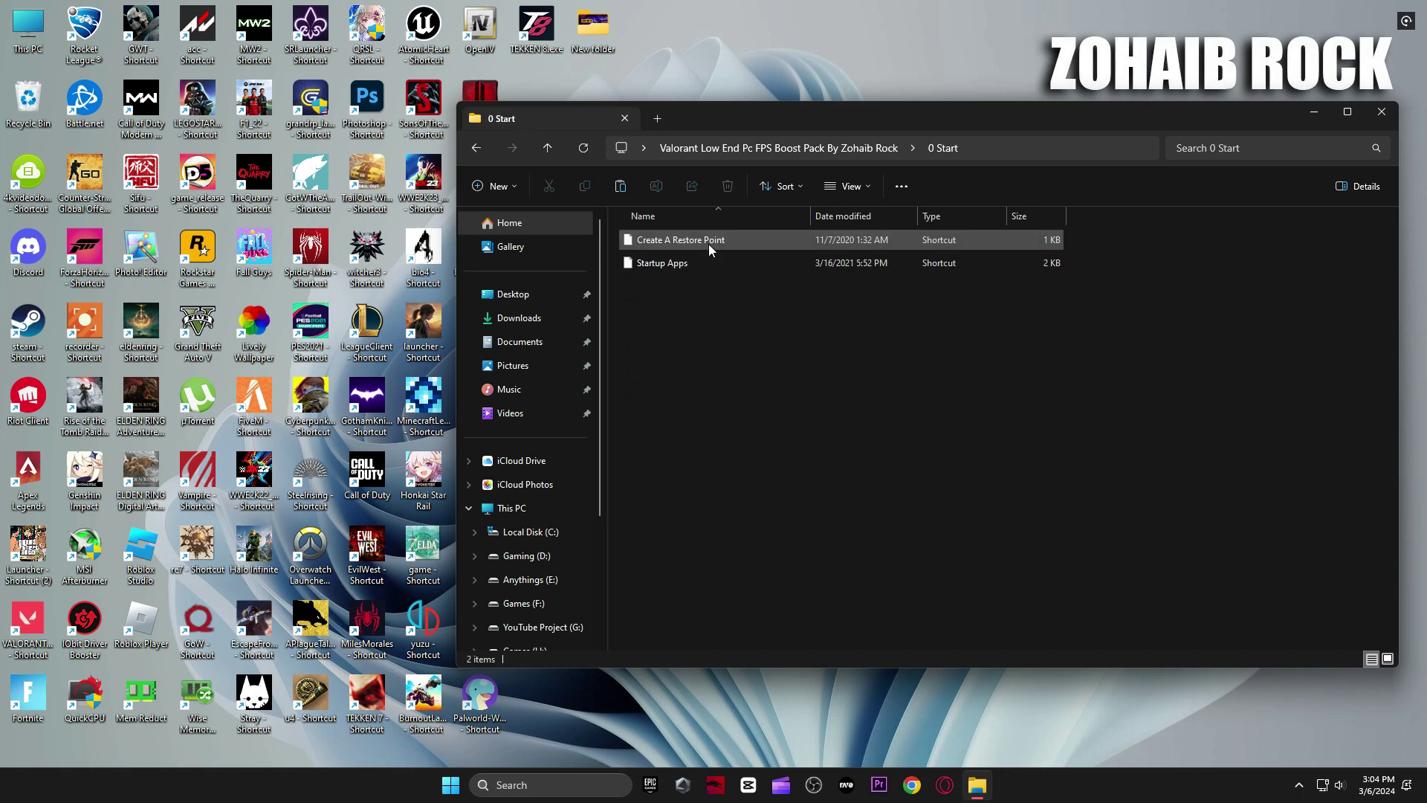
double_click(708, 235)
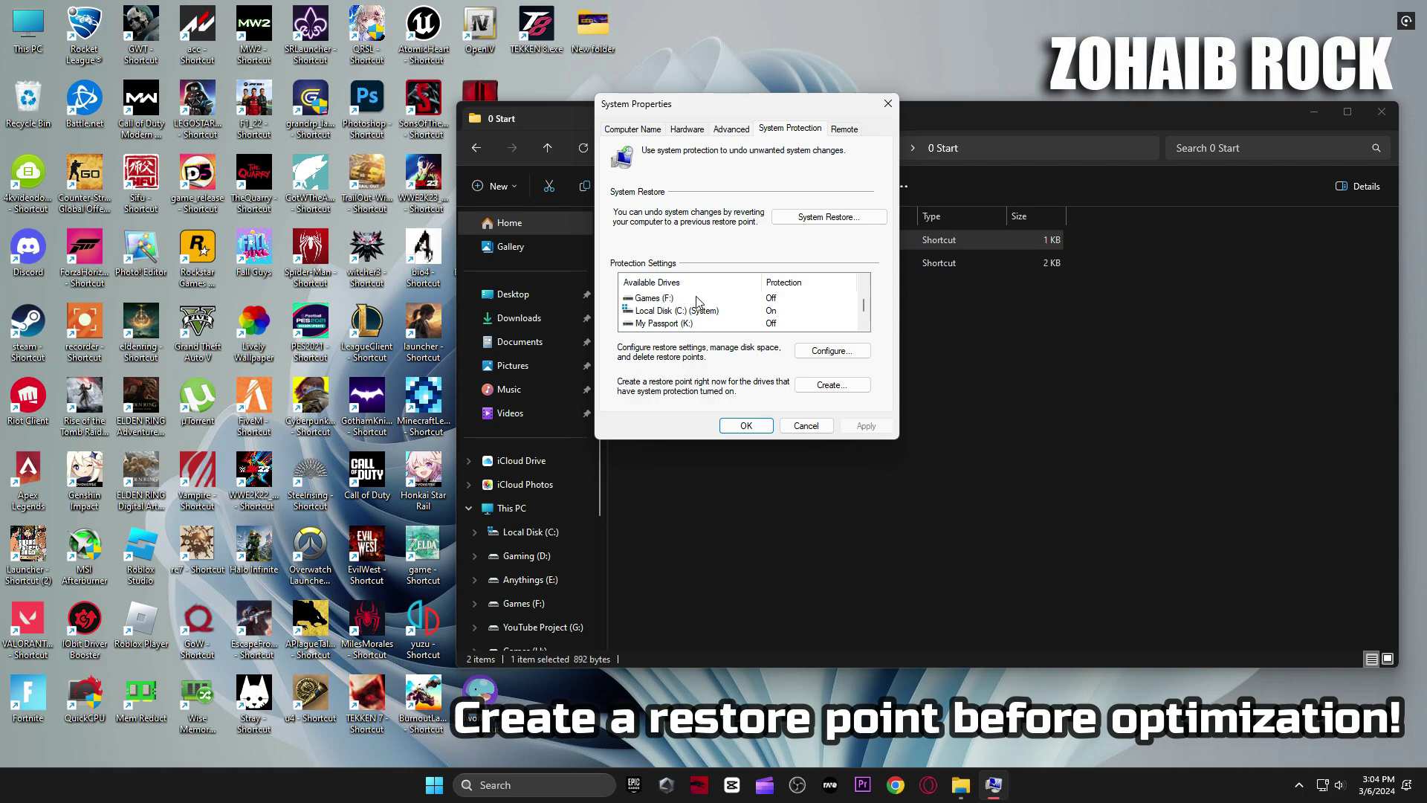
click(673, 312)
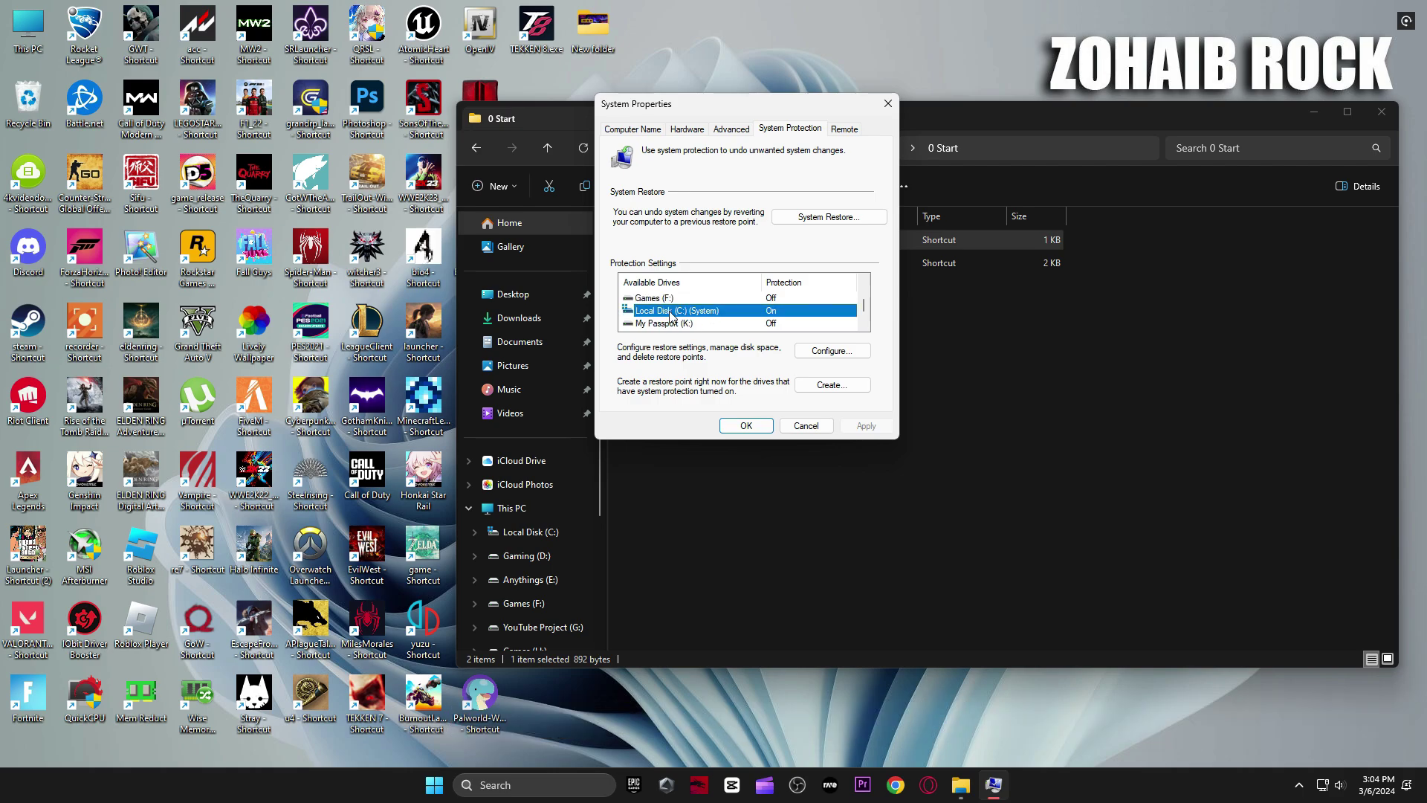
click(812, 350)
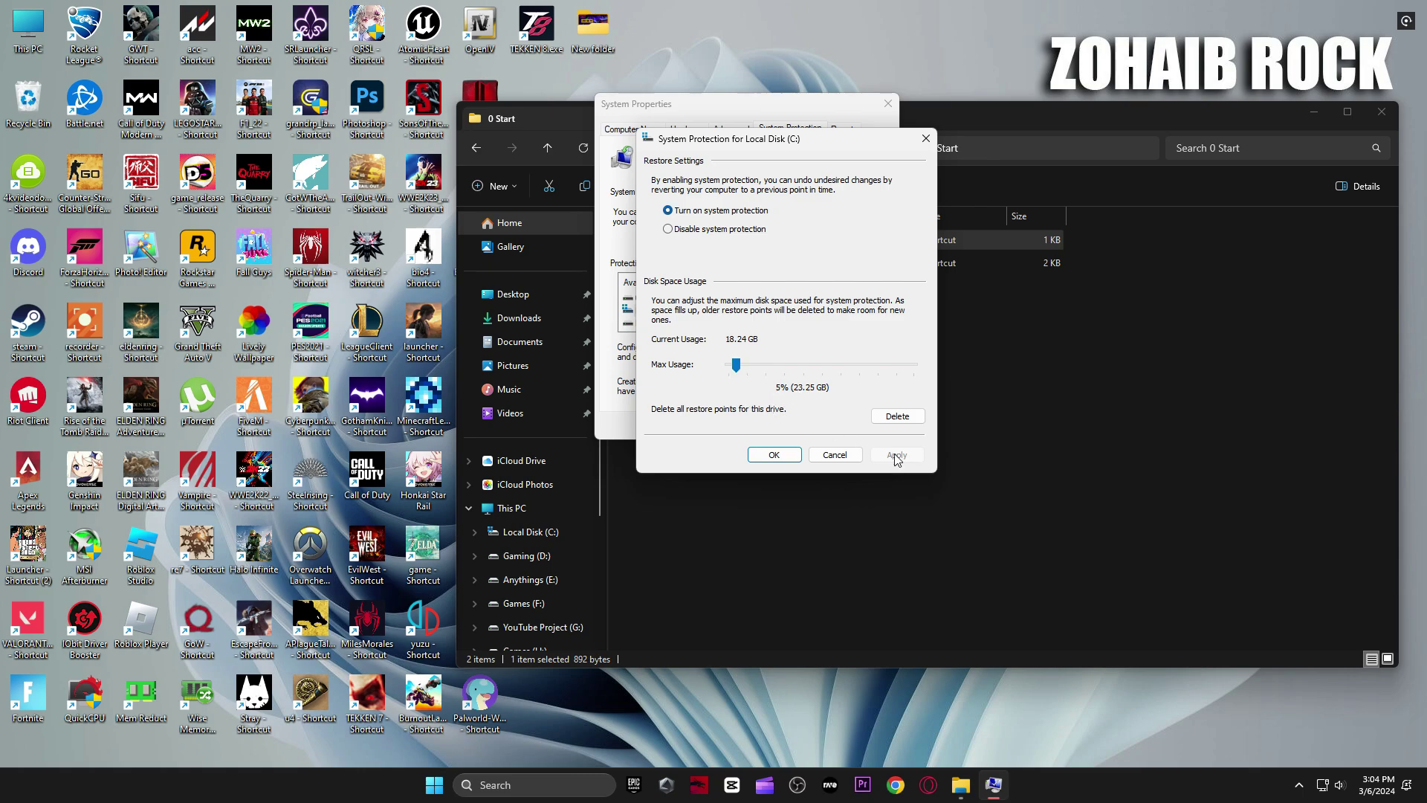
click(773, 454)
Create a restore point described as "backup" and close System Properties
click(814, 385)
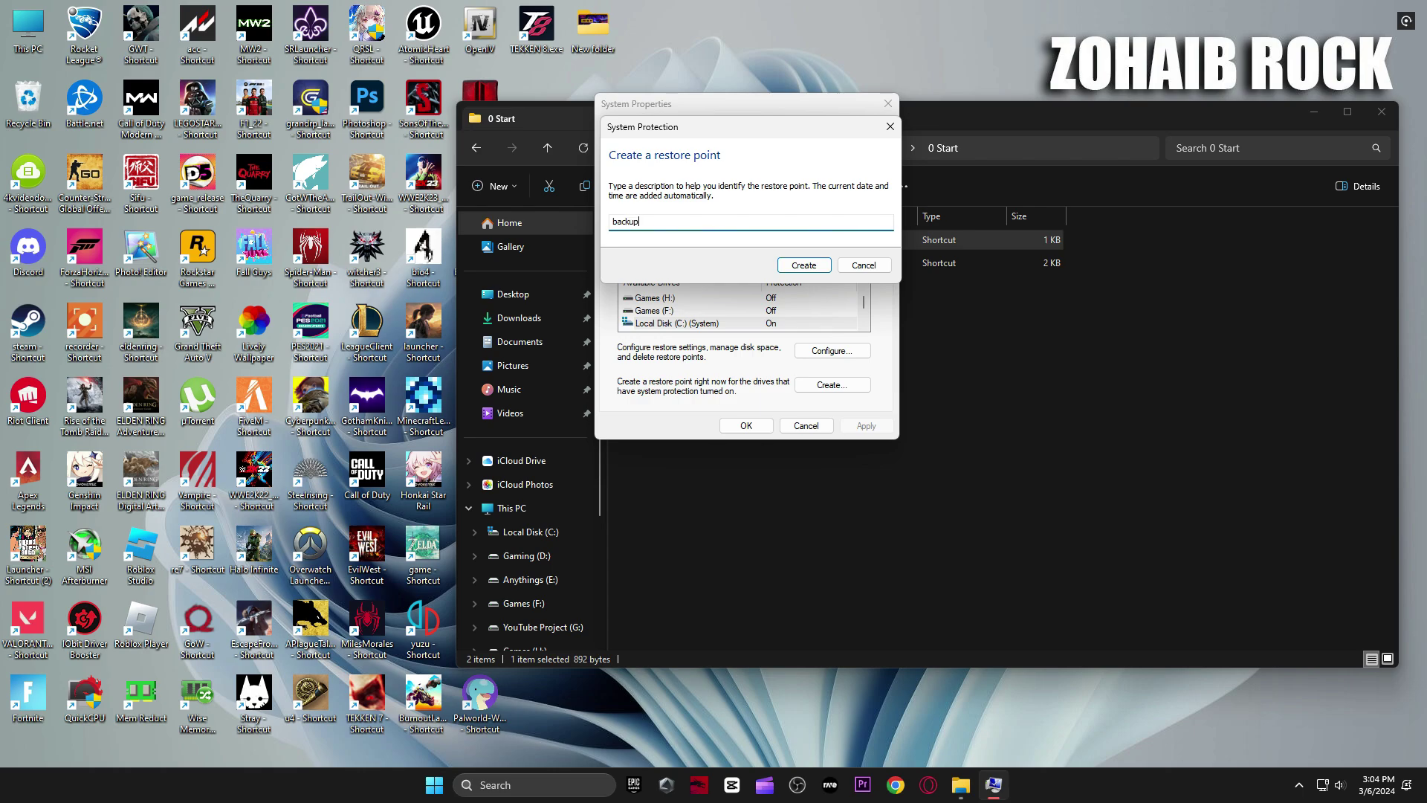
click(784, 268)
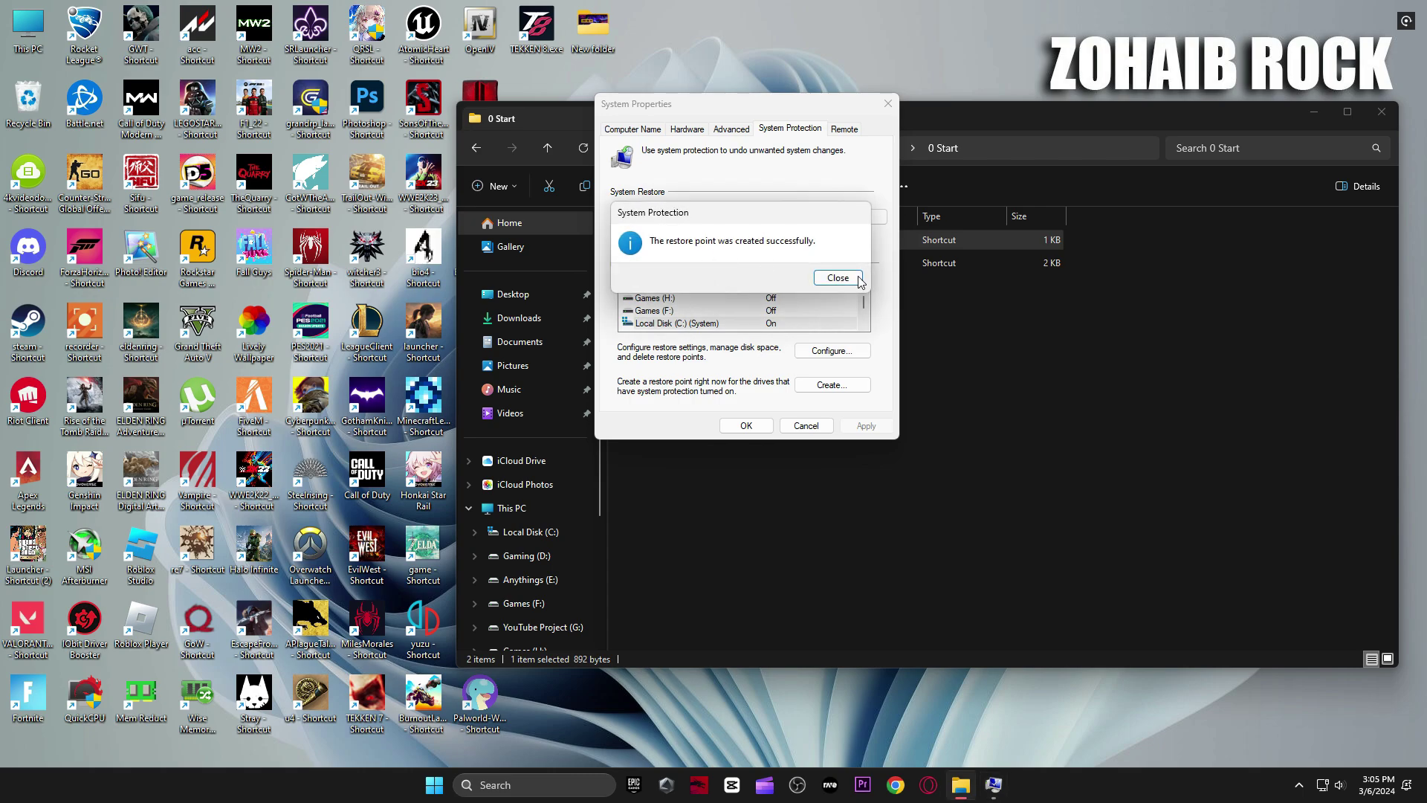
click(858, 280)
click(758, 422)
Open the Startup Apps shortcut from the 0 Start folder and look through the list of startup apps
double_click(681, 272)
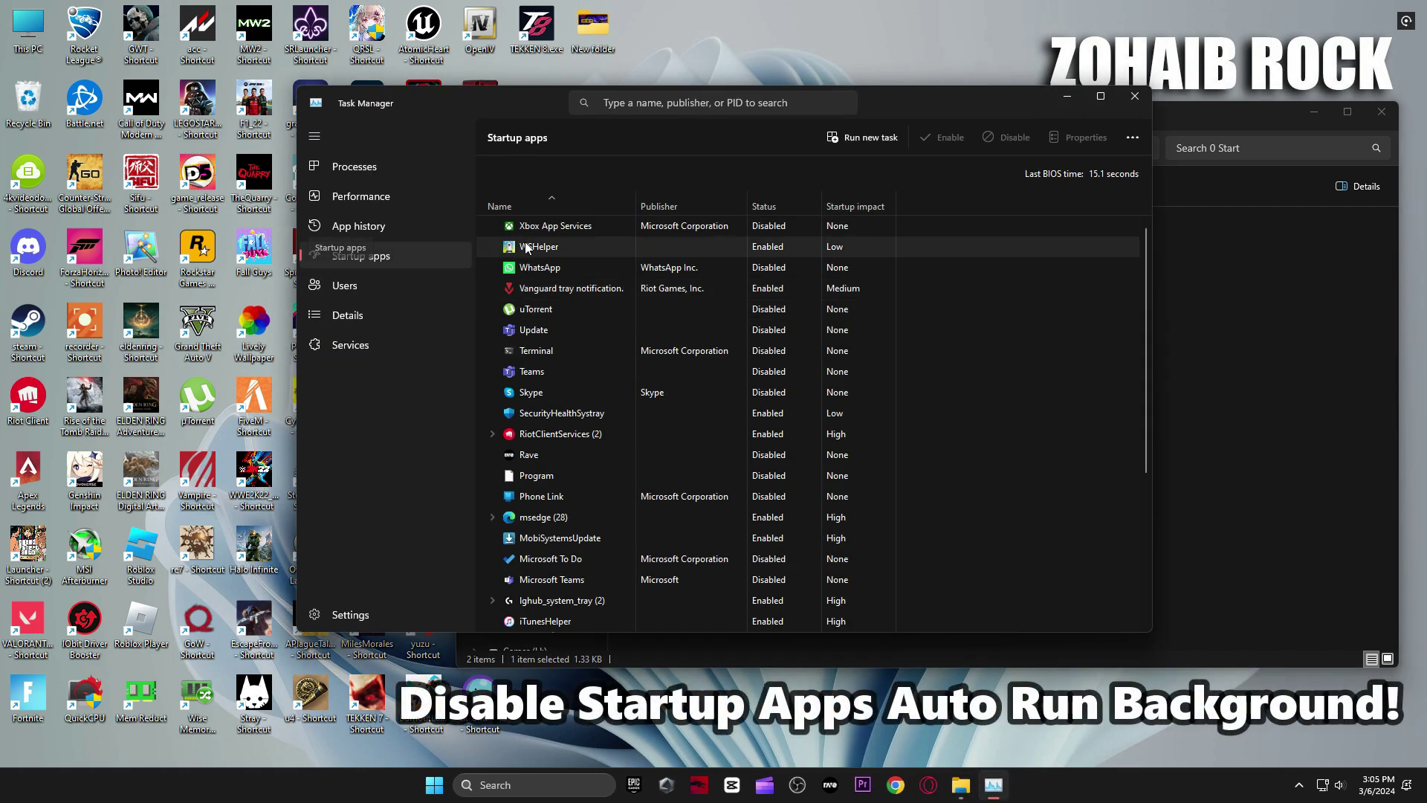
scroll(631, 325, down, 1)
scroll(632, 297, down, 4)
scroll(669, 409, up, 5)
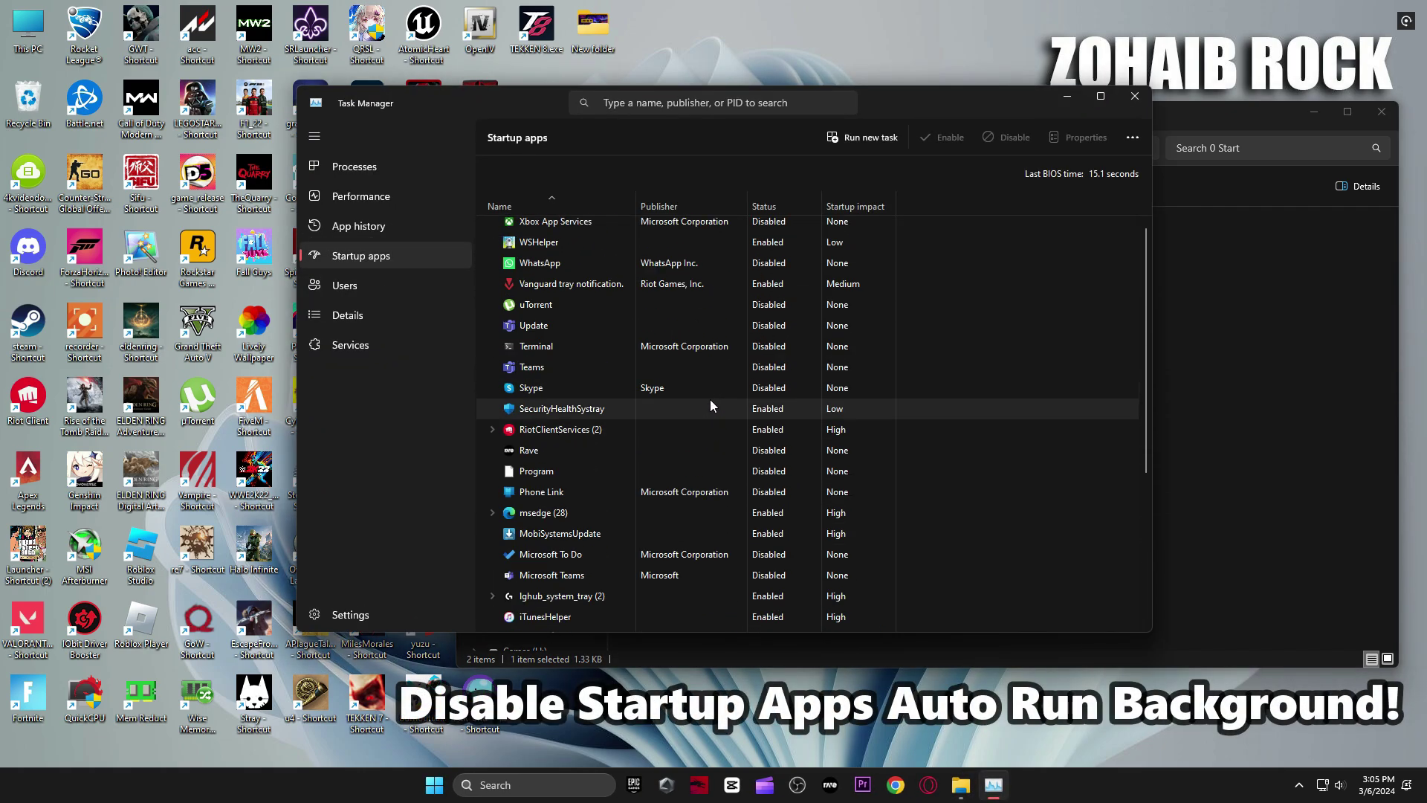
Check the startup status of unneeded background apps such as uTorrent, WhatsApp, Update, Terminal, Teams, Skype, Phone Link and Microsoft To Do
click(752, 309)
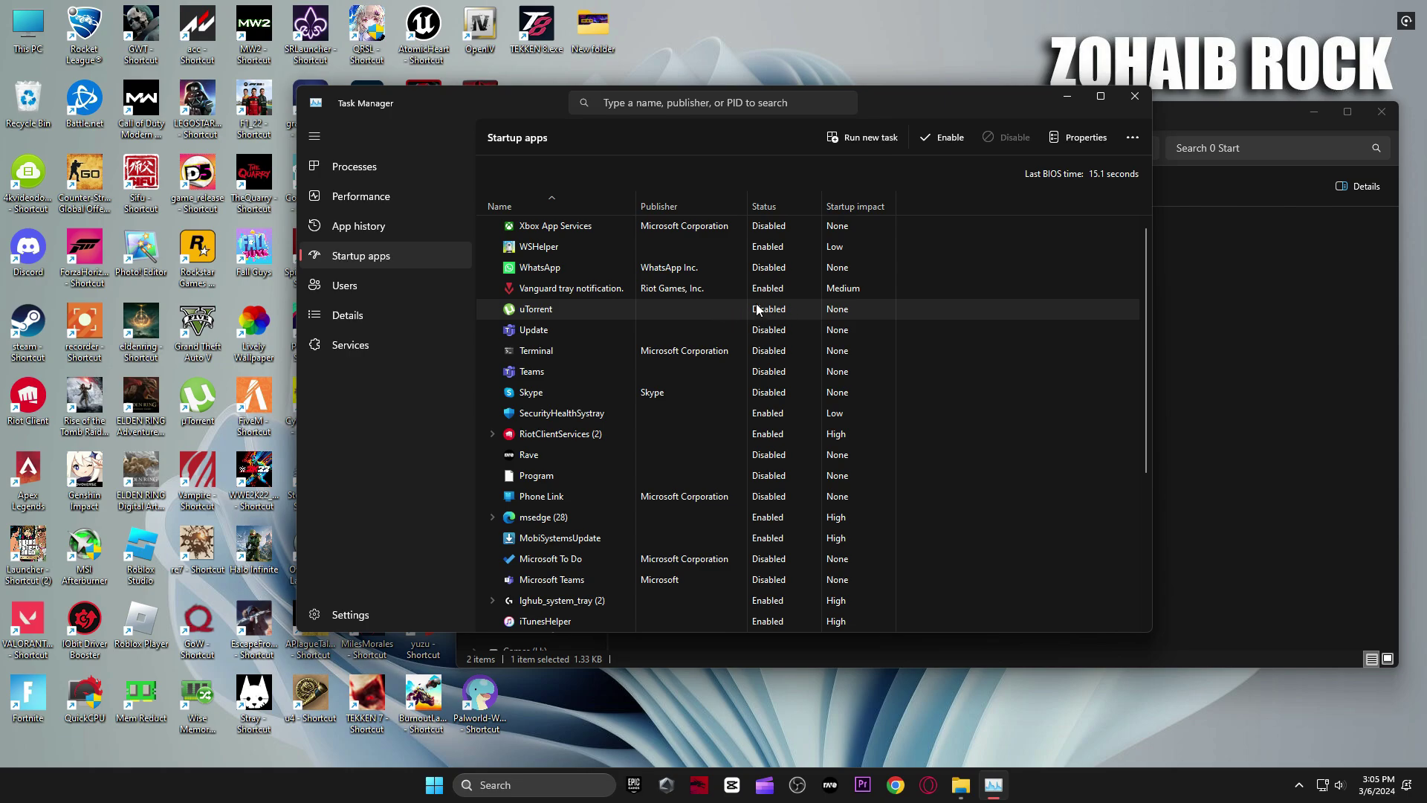
click(743, 273)
click(767, 329)
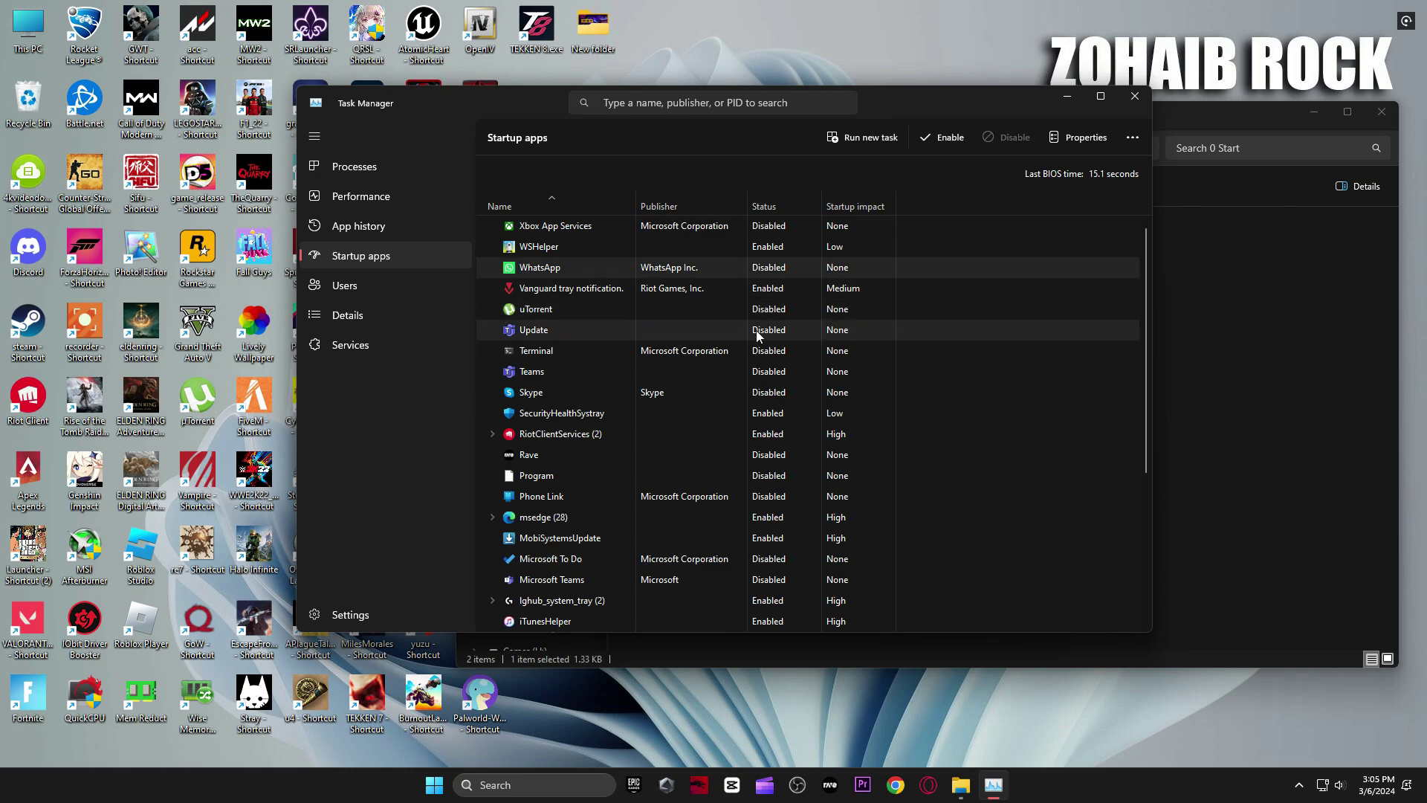
click(712, 350)
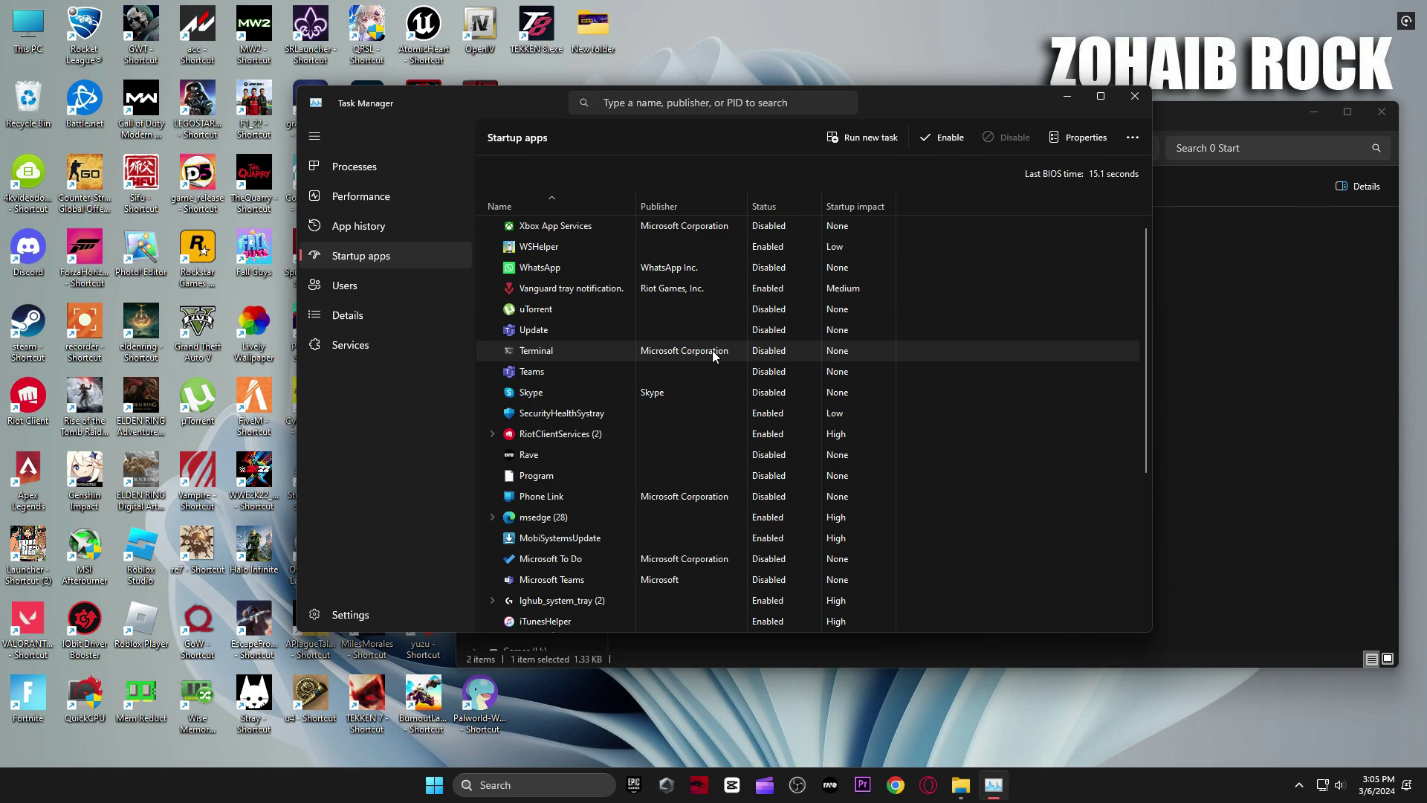
click(793, 371)
click(795, 394)
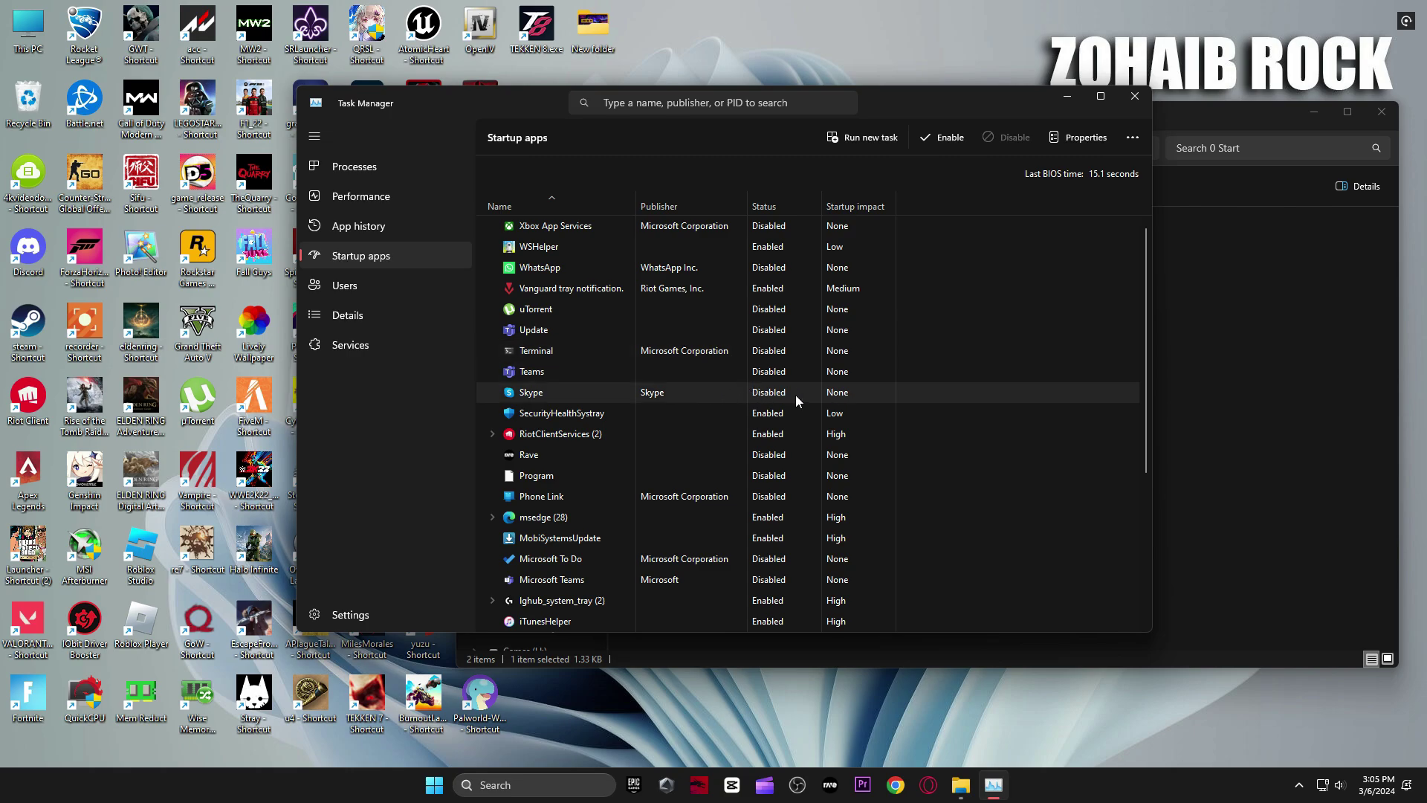
click(751, 457)
click(751, 475)
click(746, 496)
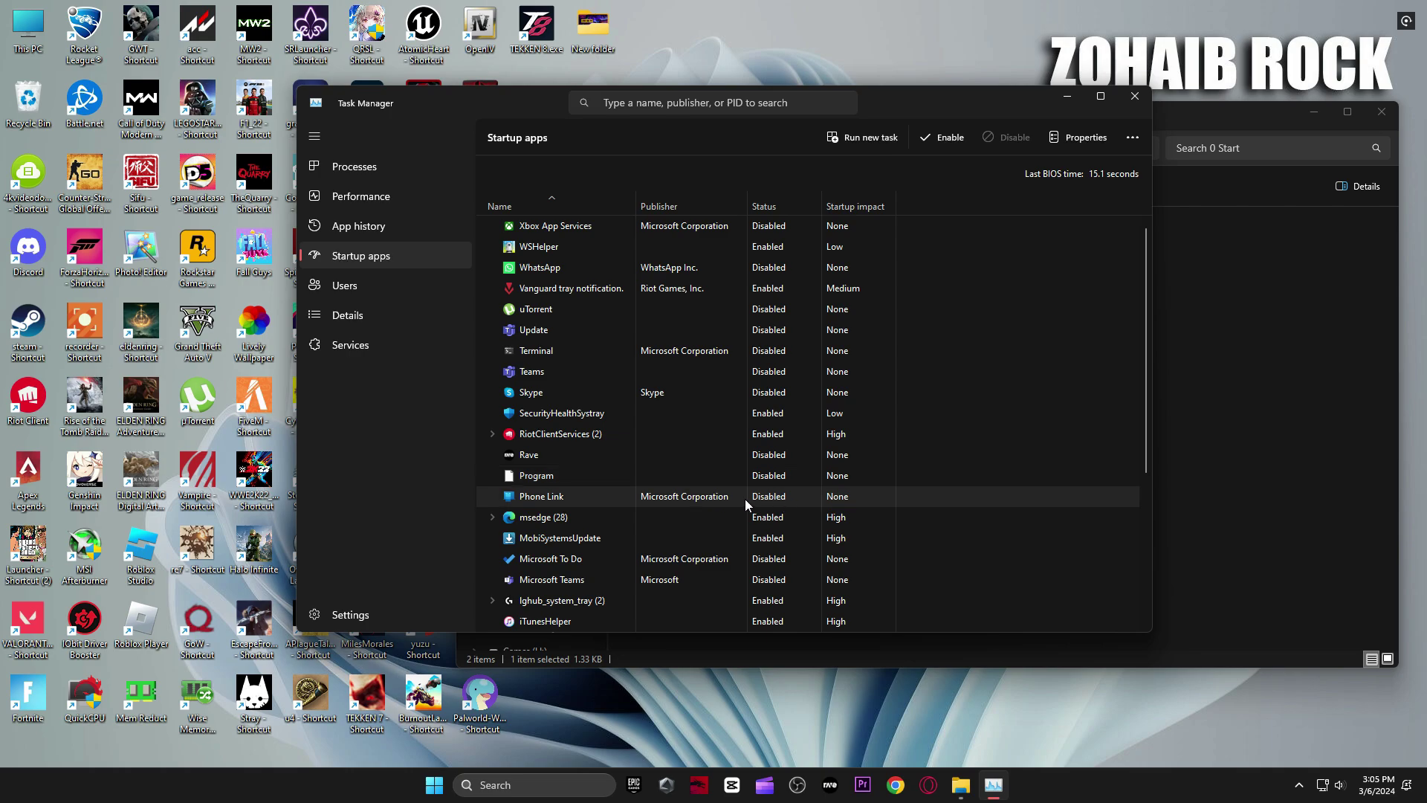
click(791, 560)
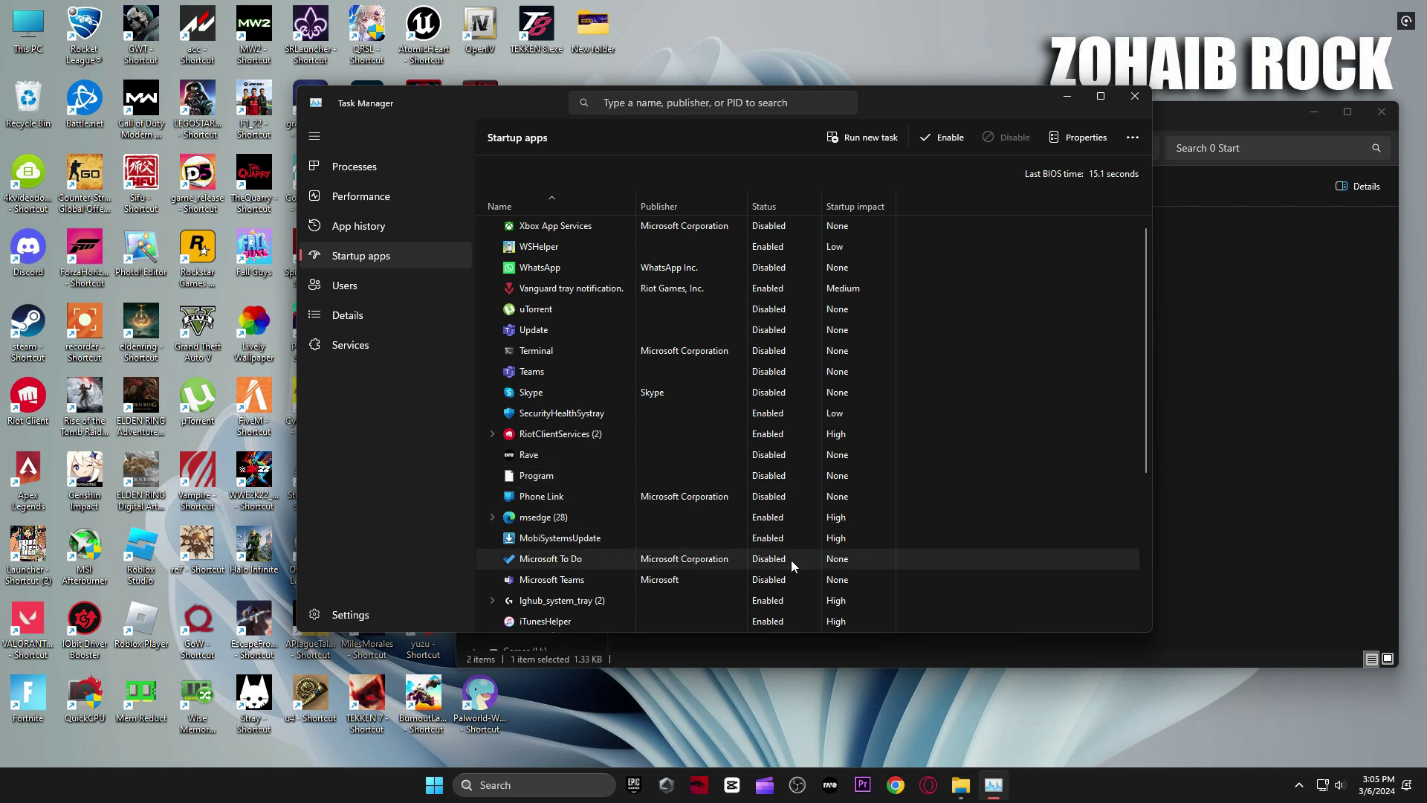
click(751, 581)
Check the startup status of the iCloud apps and the remaining entries down to the end of the startup list
scroll(761, 551, down, 2)
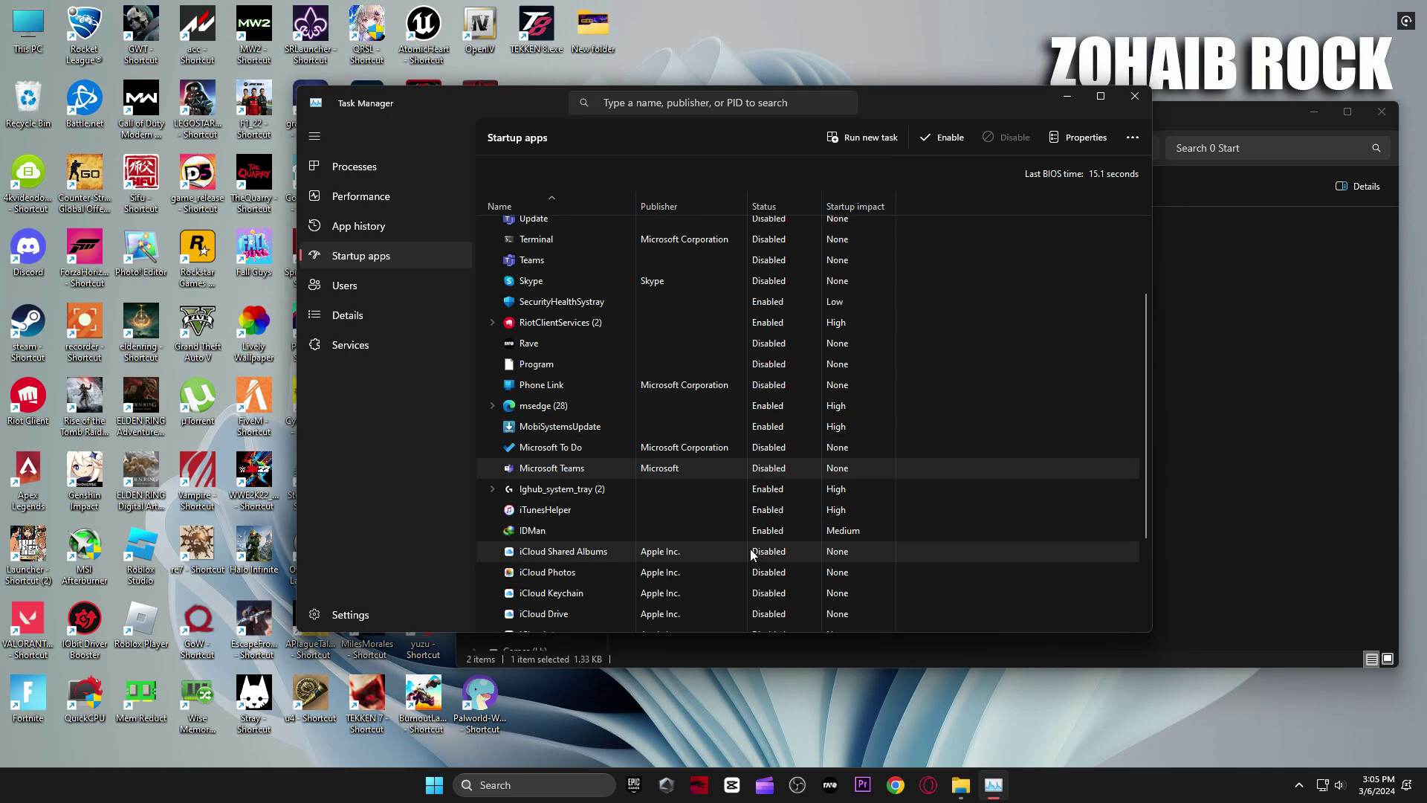
click(751, 550)
click(768, 572)
click(795, 592)
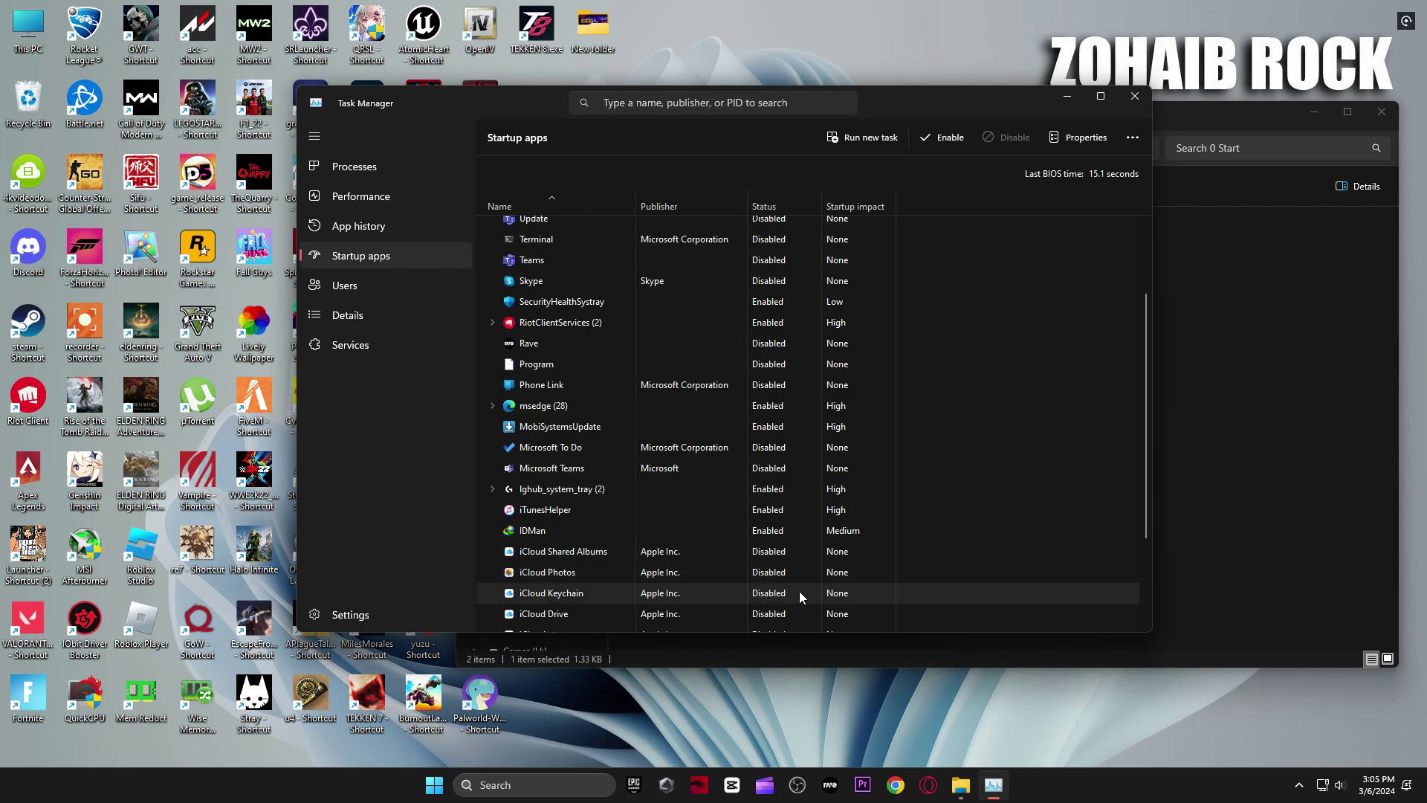
scroll(773, 587, down, 1)
click(755, 592)
scroll(779, 587, down, 2)
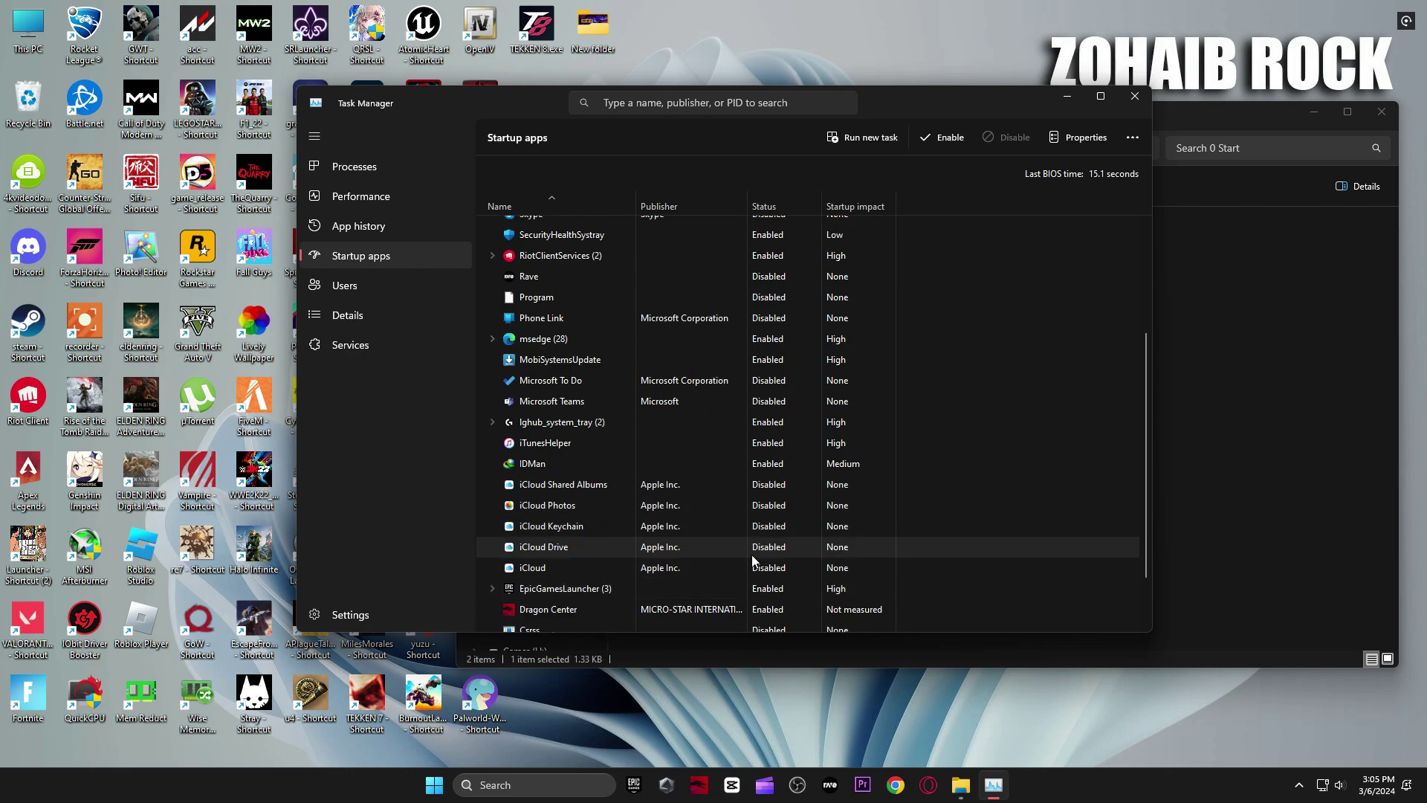
click(769, 568)
scroll(773, 565, down, 3)
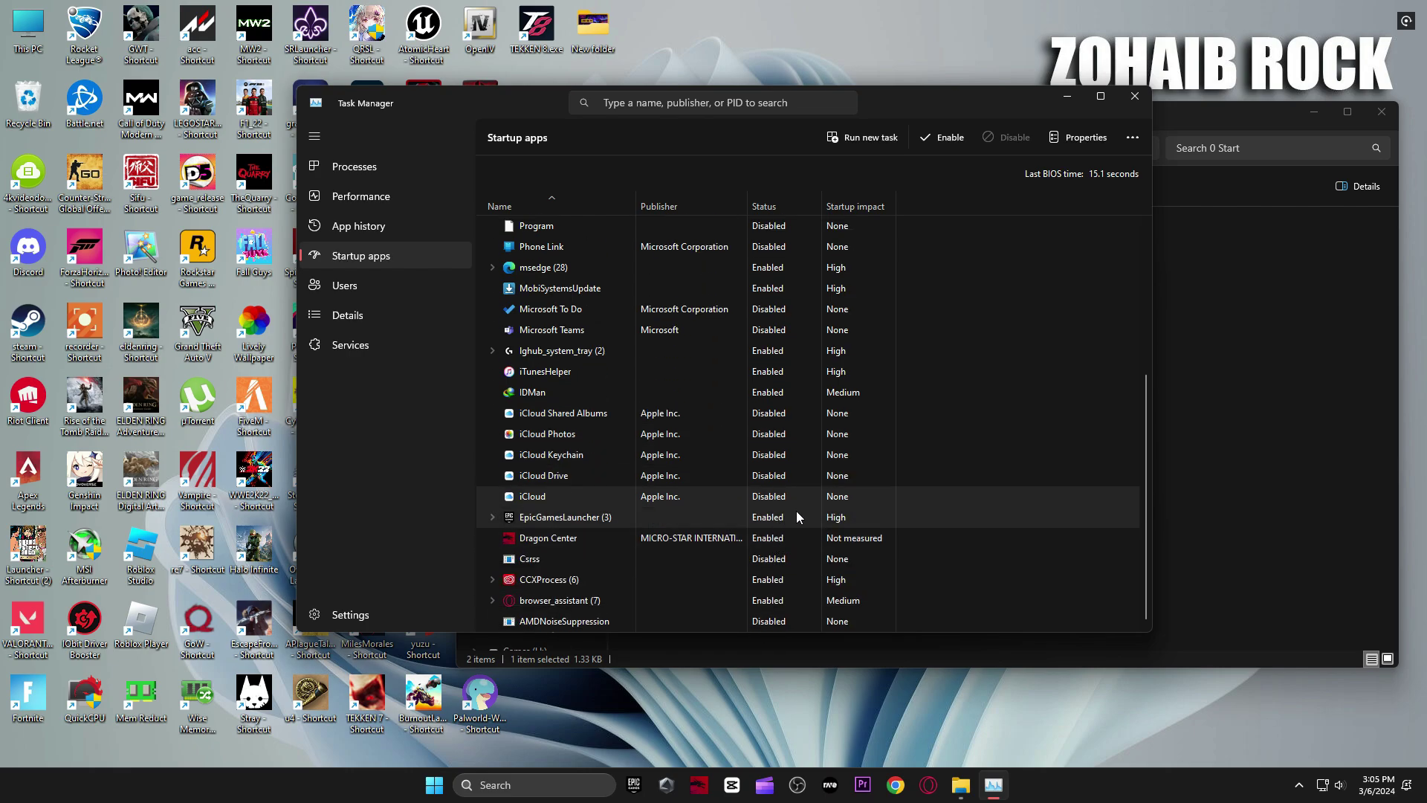
Close Task Manager and open the 1 Windows Tweaks Optimization folder of the boost pack
click(1134, 96)
double_click(654, 262)
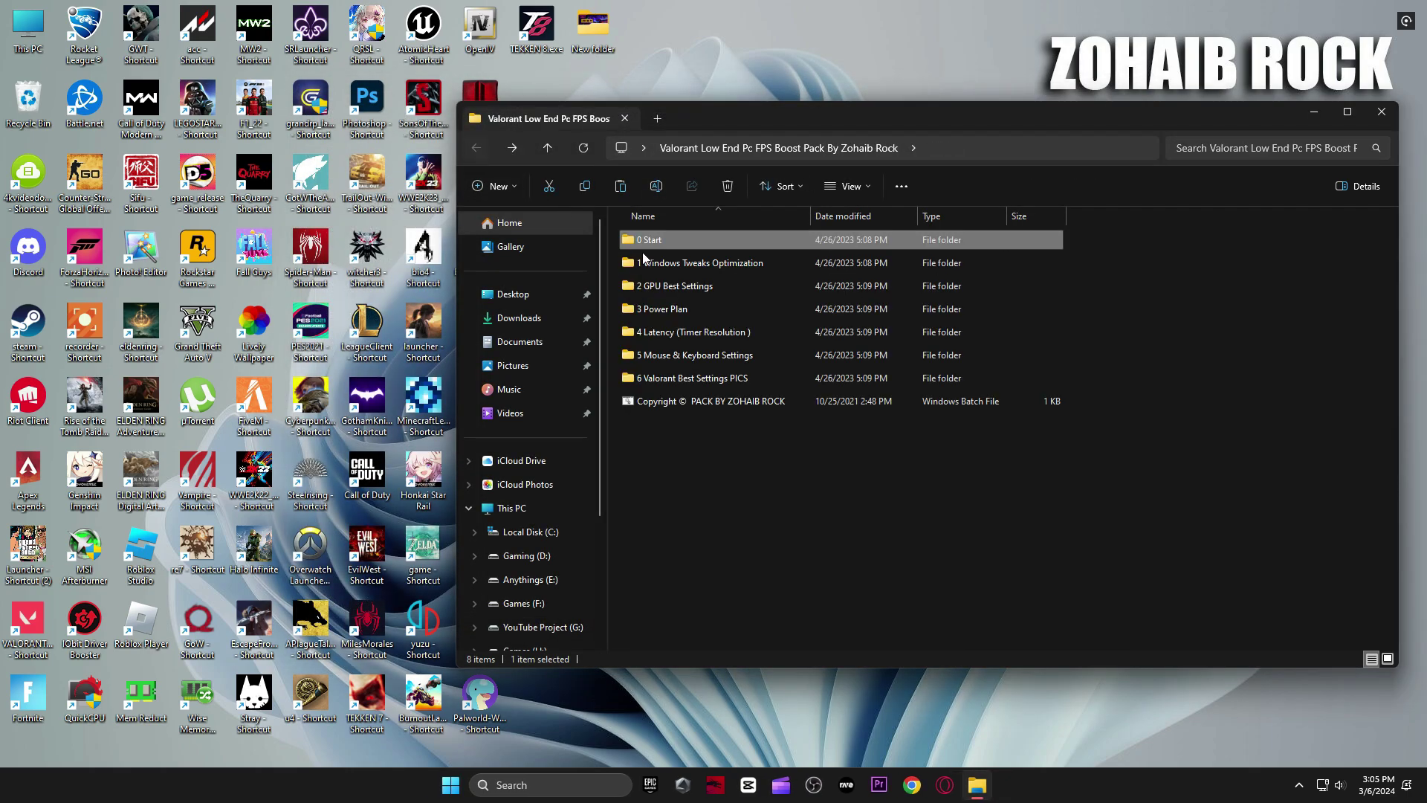
double_click(658, 260)
Open Windows Settings and look through the System page
key(super)
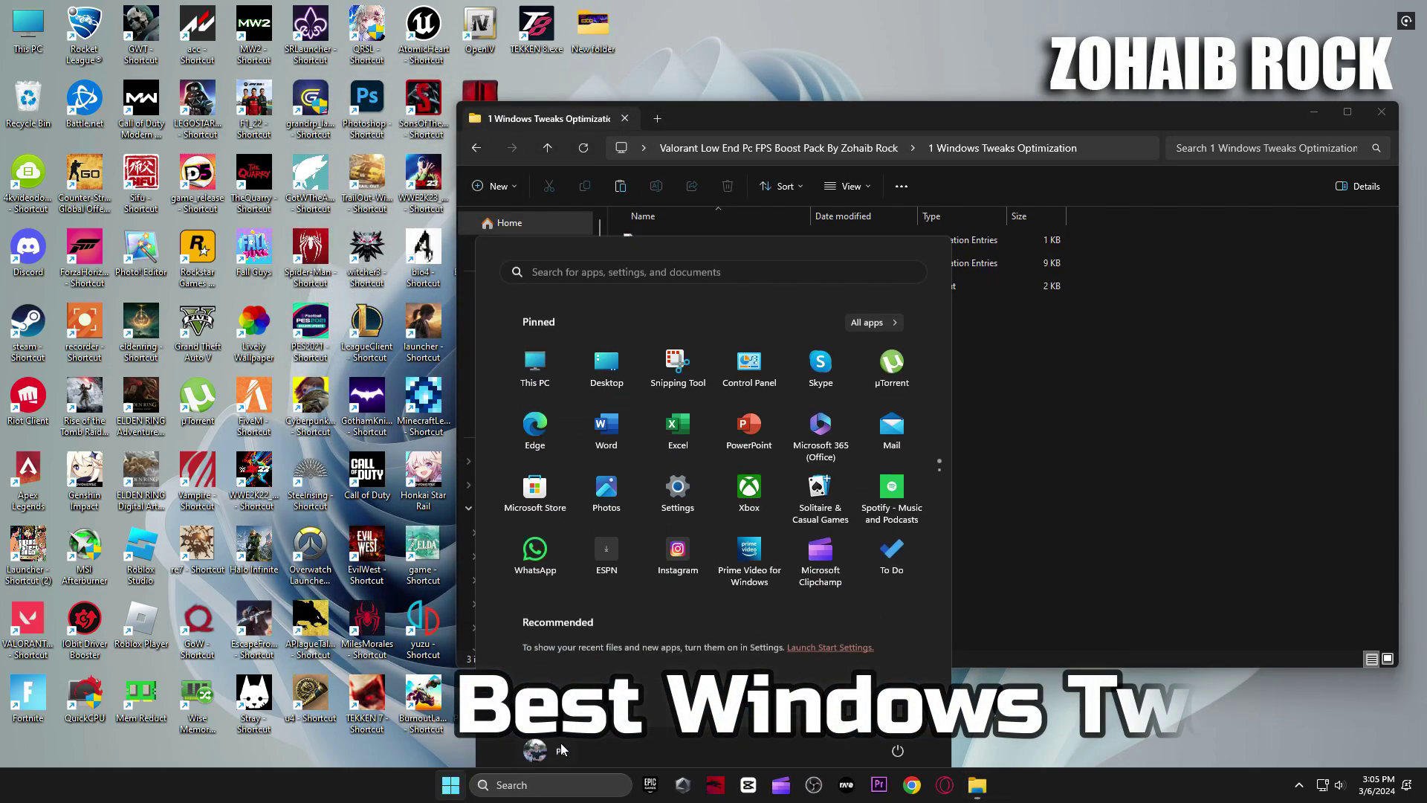
click(675, 475)
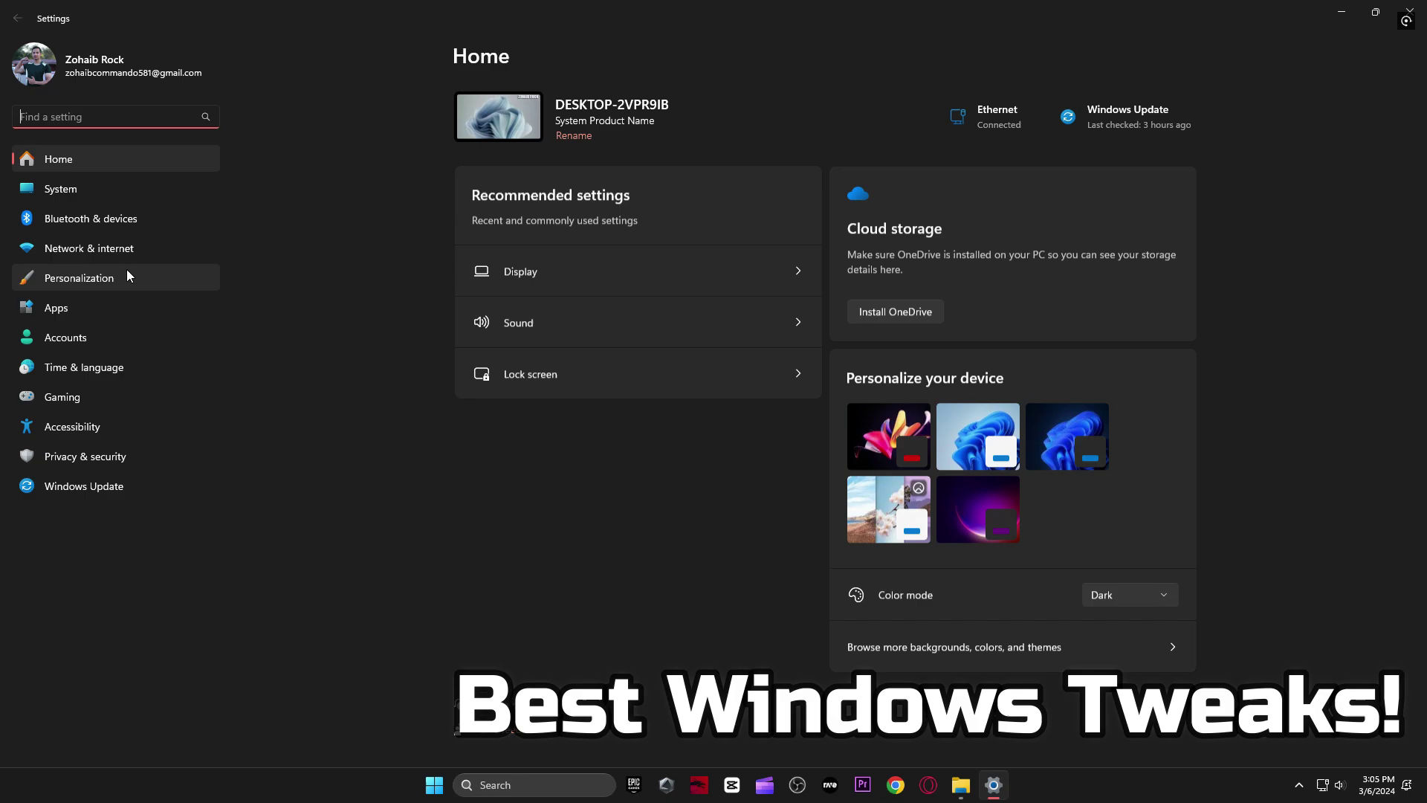
click(75, 189)
scroll(509, 308, down, 5)
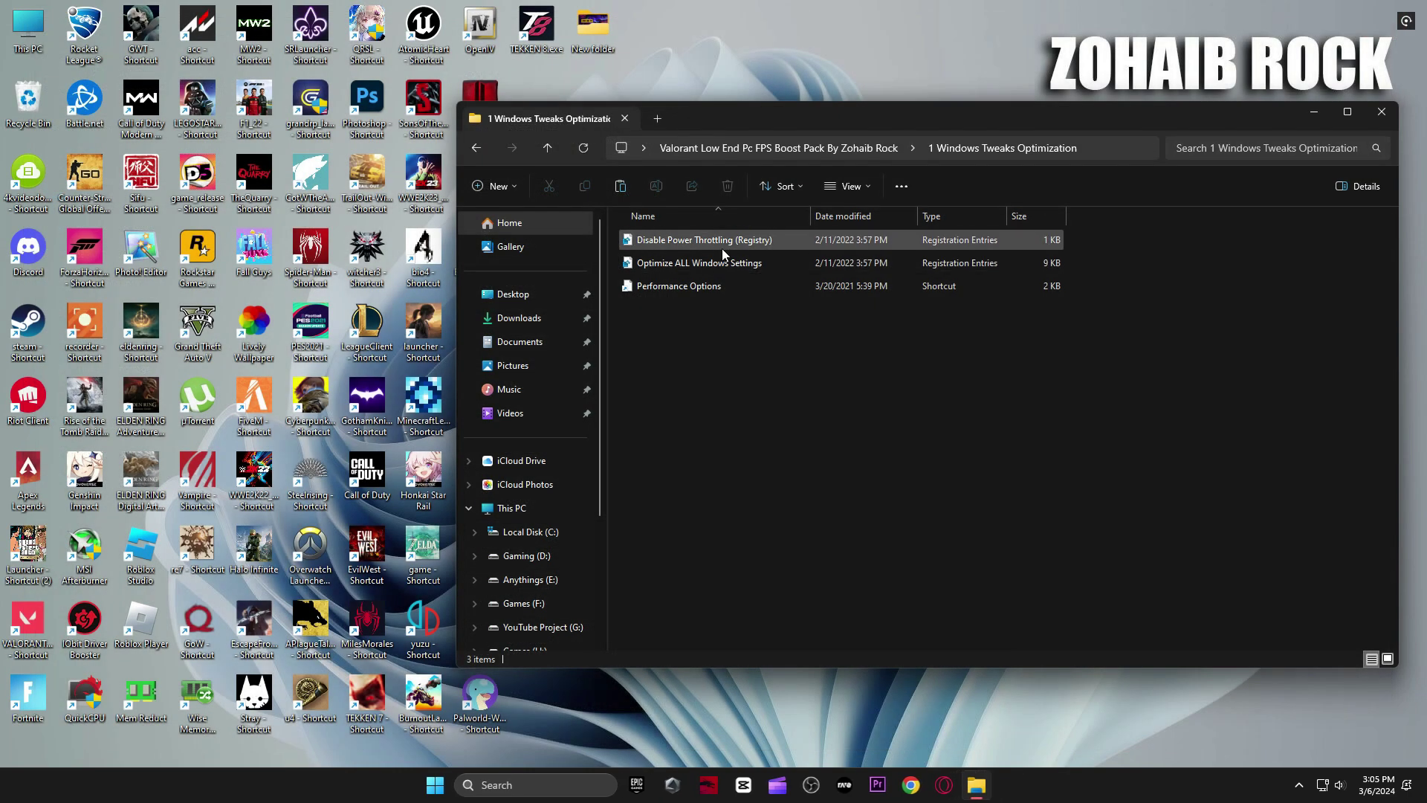
Merge the Optimize ALL Windows Settings and Disable Power Throttling (Registry) files into the registry
double_click(710, 261)
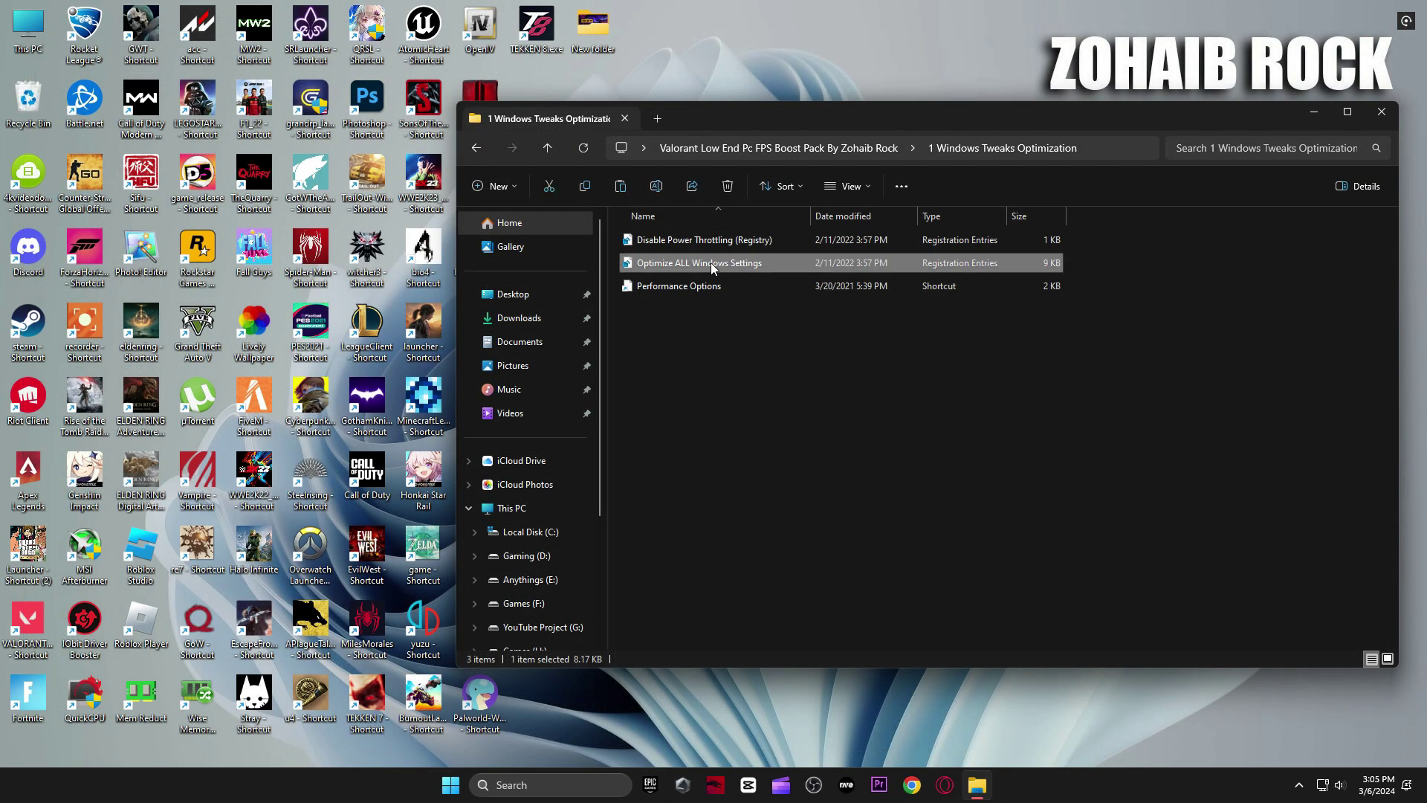
click(822, 414)
click(881, 398)
double_click(719, 241)
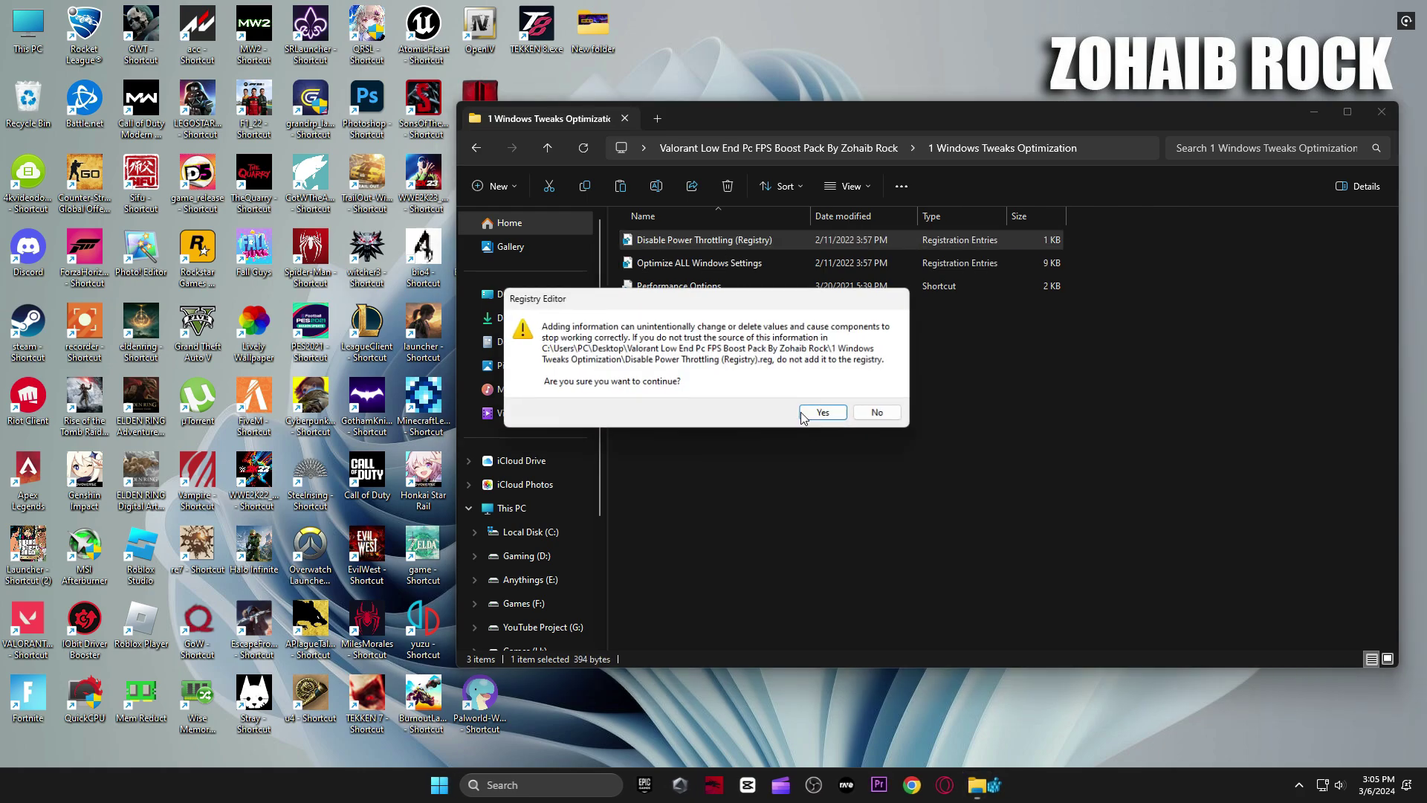
click(822, 413)
click(874, 394)
Open the Performance Options shortcut and accept the visual effects with "Let Windows choose what's best for my computer" selected
double_click(699, 286)
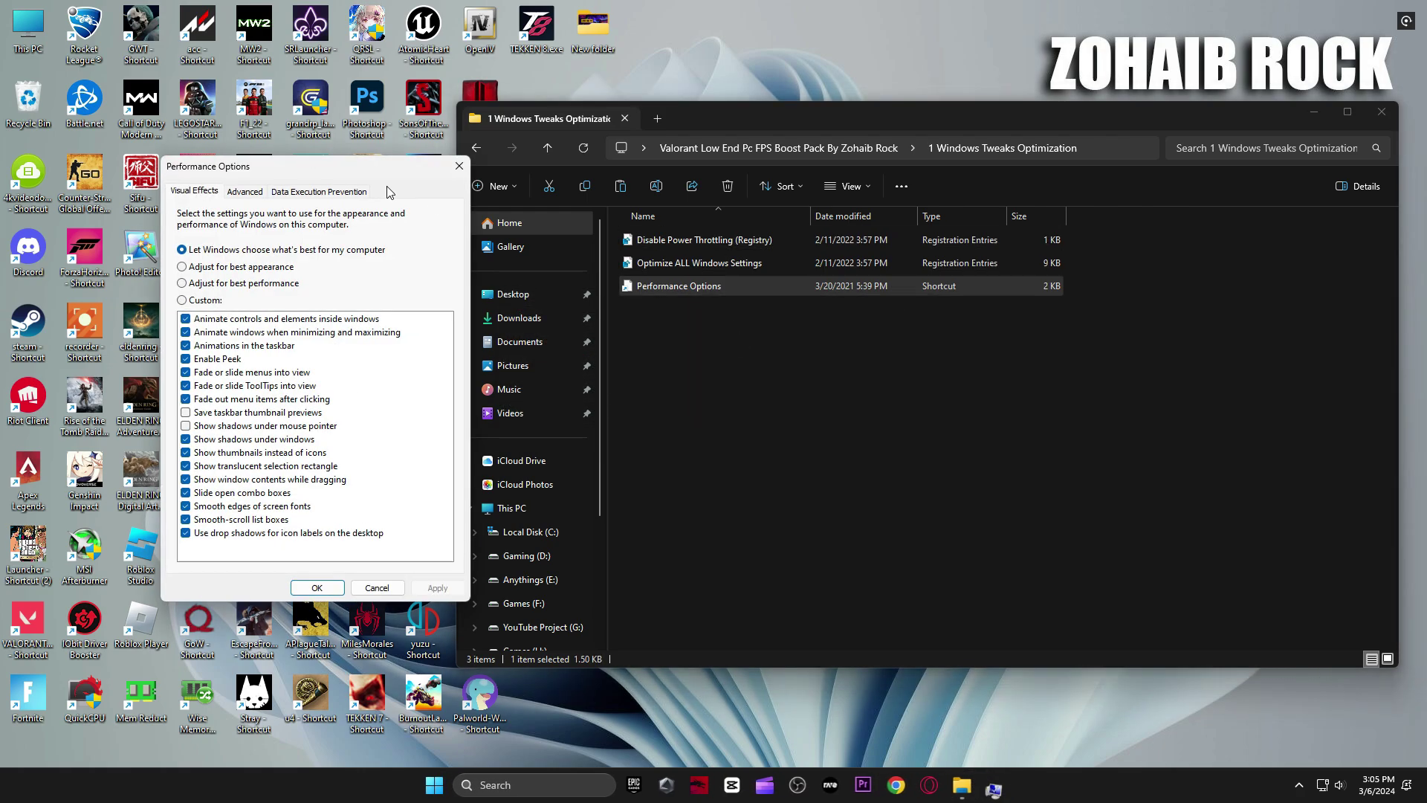
drag(223, 160, 639, 98)
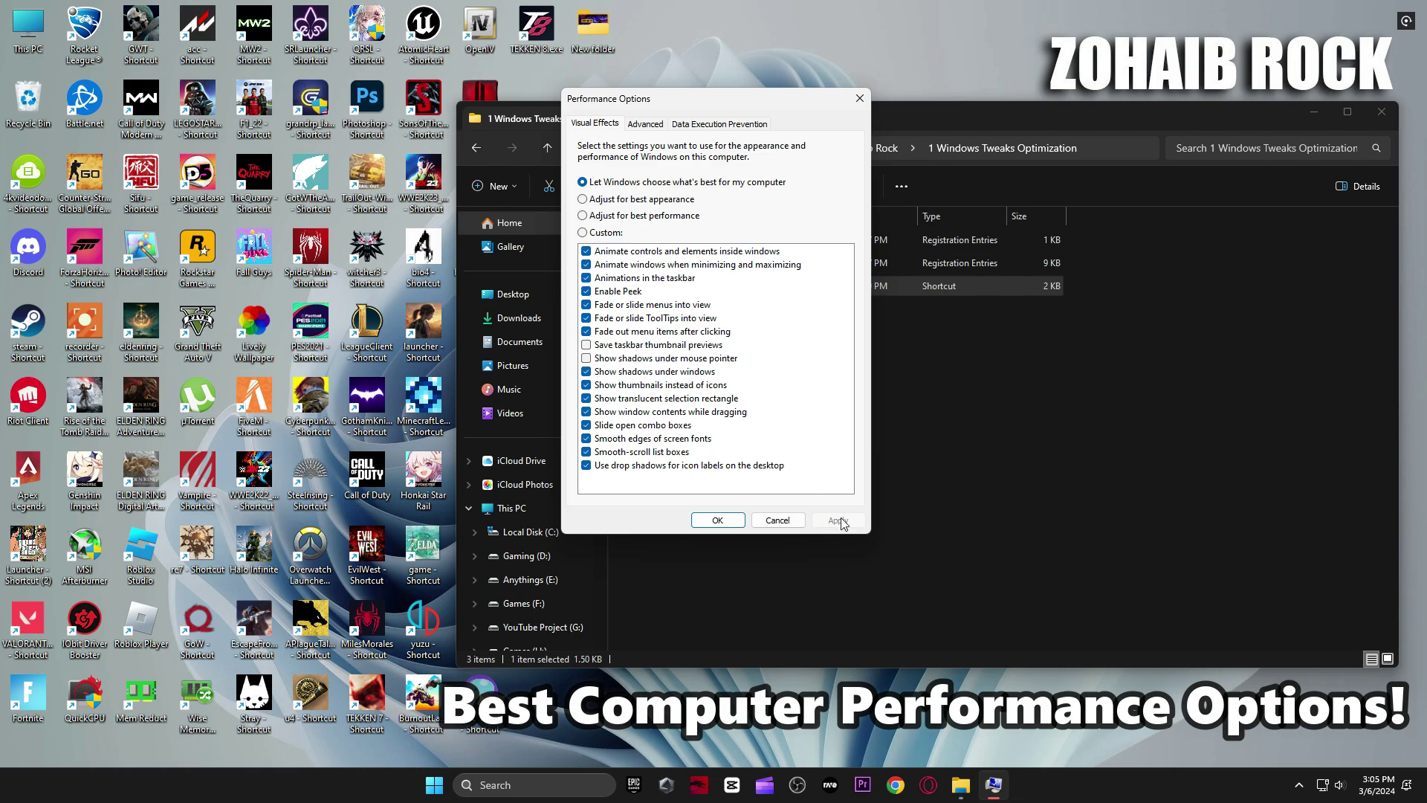
click(716, 520)
Open the AMD folder inside 2 GPU Best Settings and view its three recommended-settings images
click(547, 147)
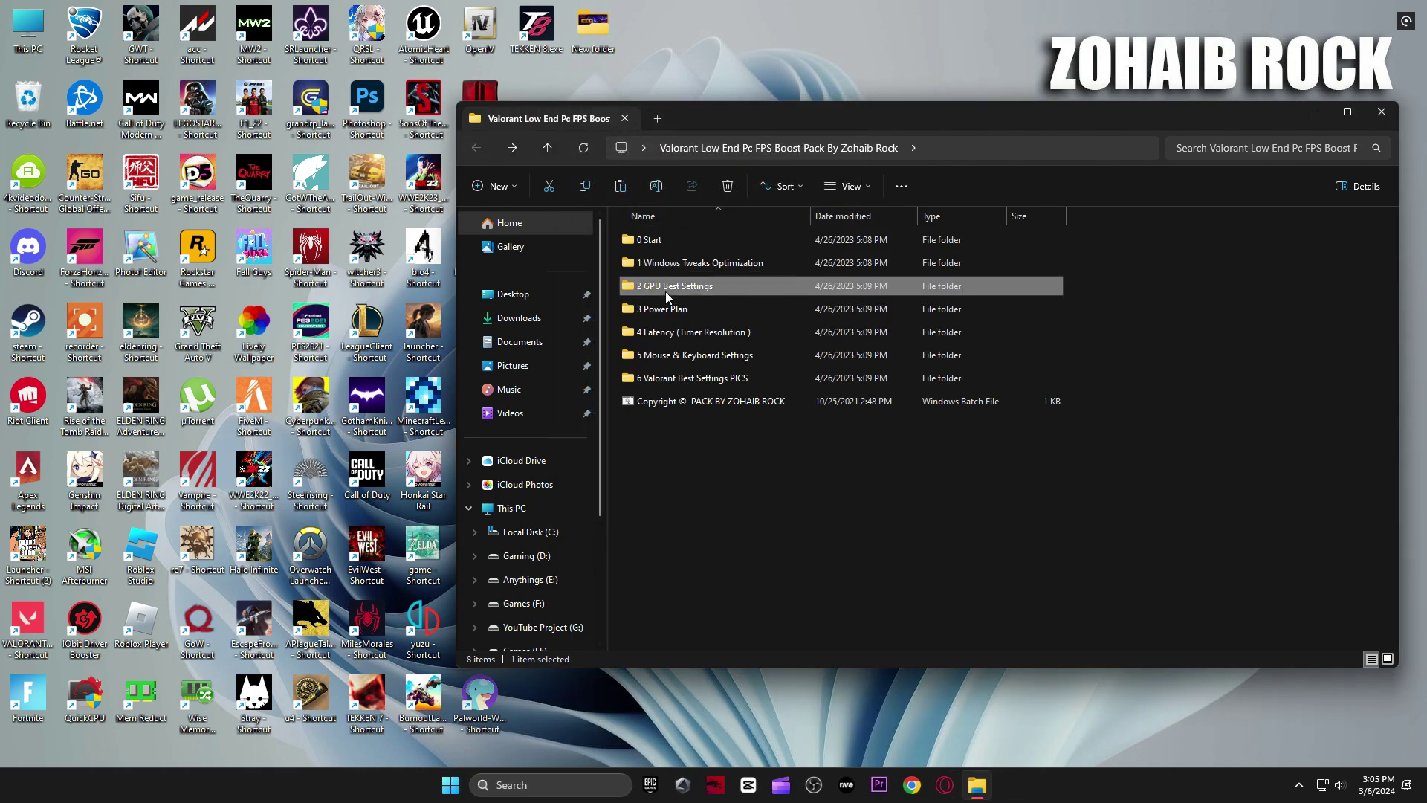
double_click(666, 291)
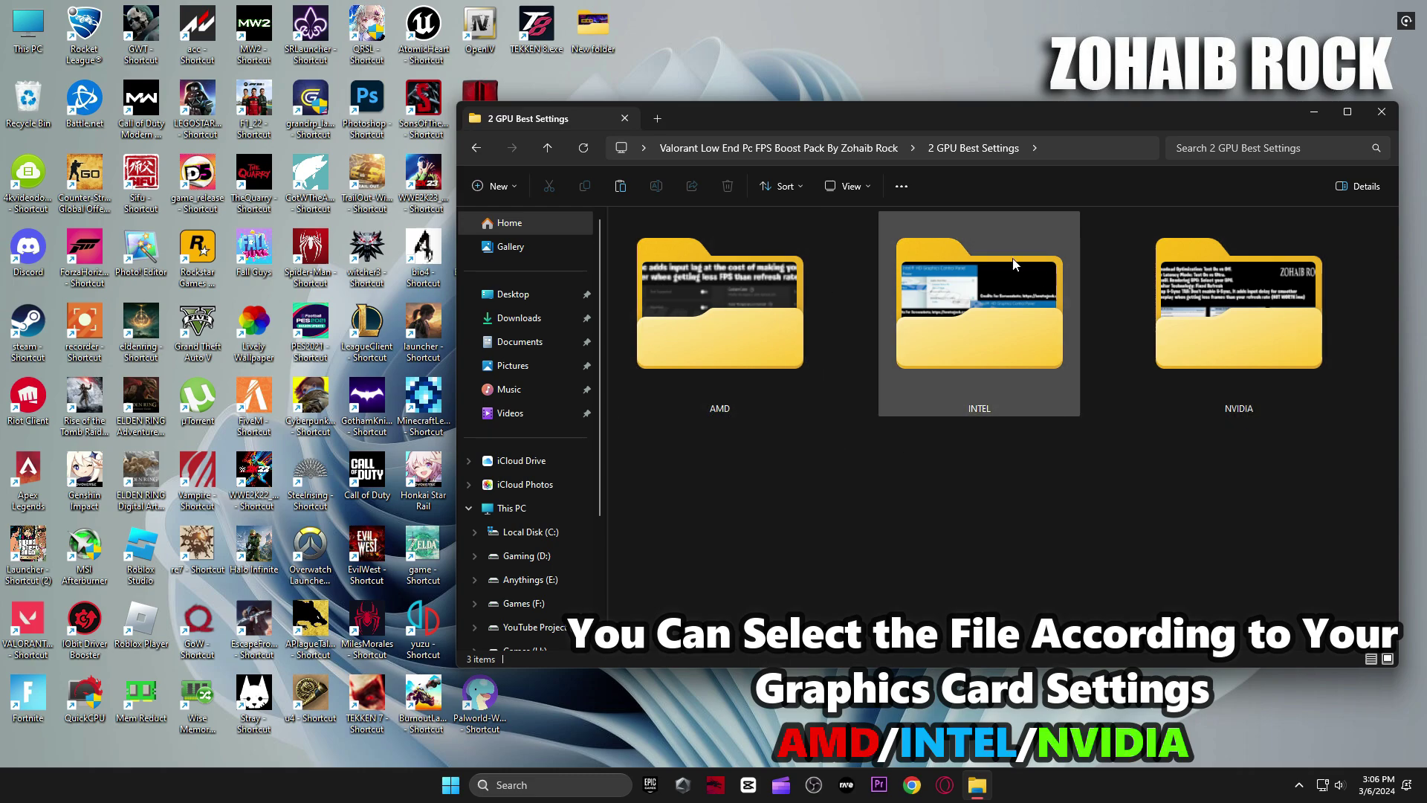
double_click(732, 308)
click(681, 271)
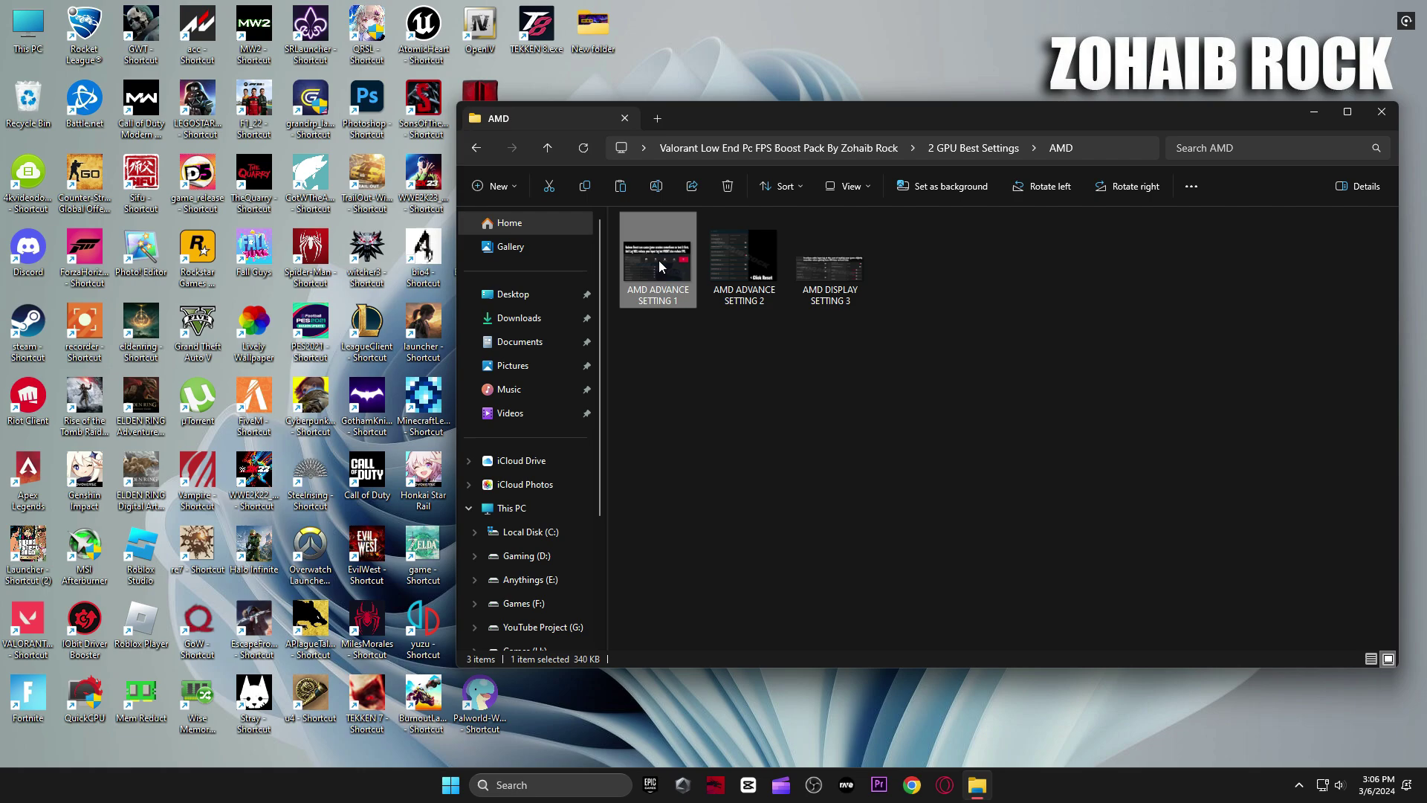
double_click(659, 260)
key(Right)
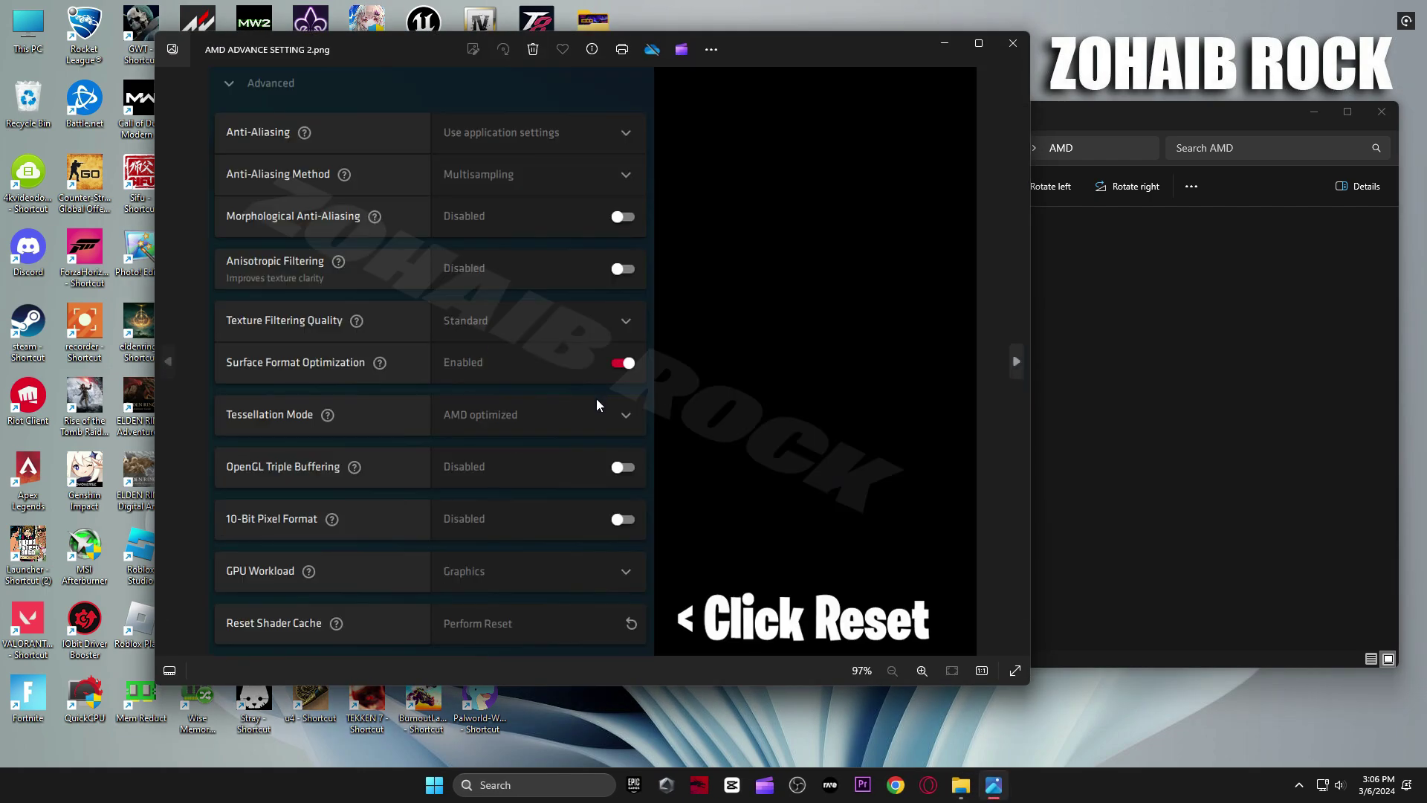
key(Right)
click(1013, 42)
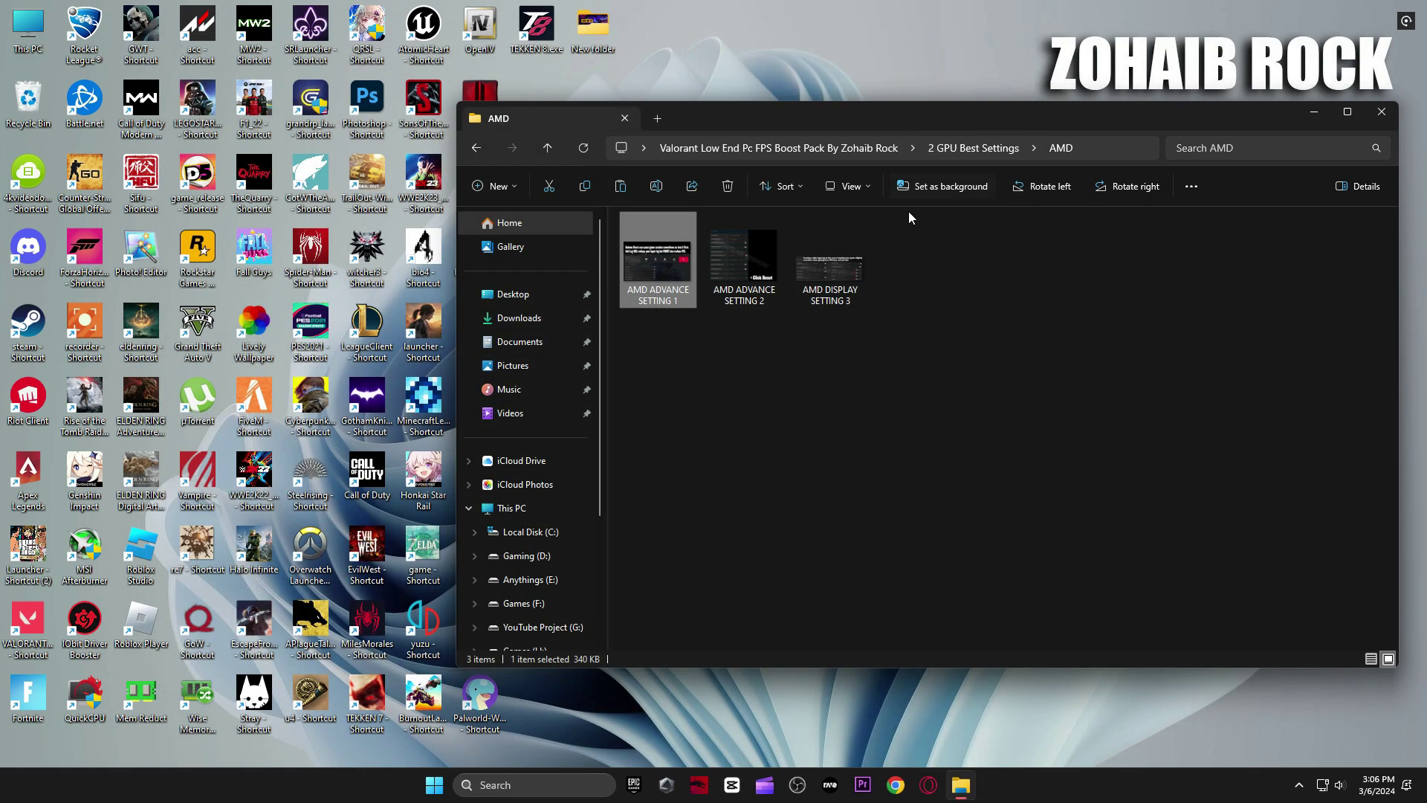
Open the INTEL folder inside 2 GPU Best Settings and view its recommended graphics settings images
key(alt+Up)
double_click(975, 292)
double_click(638, 259)
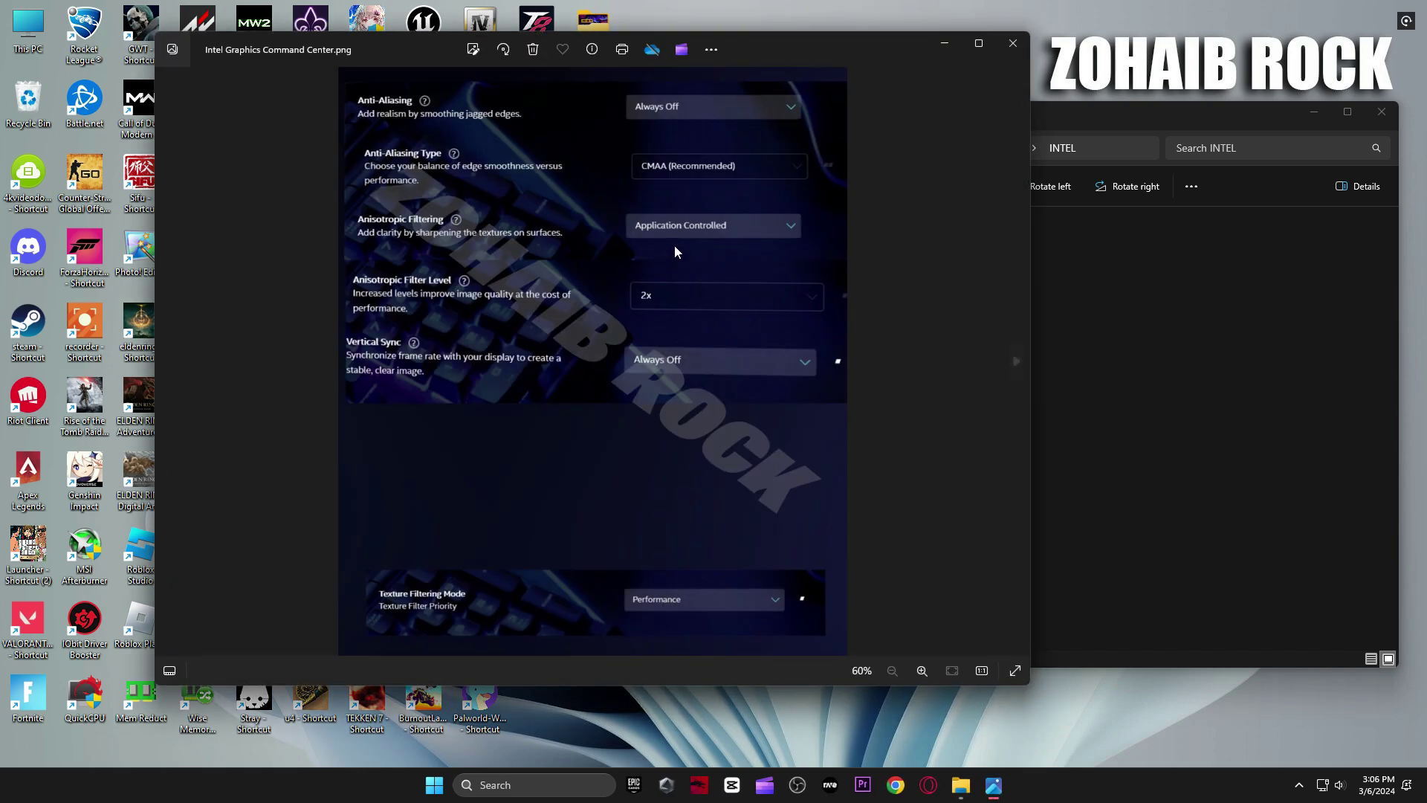
key(Right)
click(1012, 43)
Open the NVIDIA folder inside 2 GPU Best Settings and view the NVIDIA Settings (Manage 3D Settings) image
key(alt+Up)
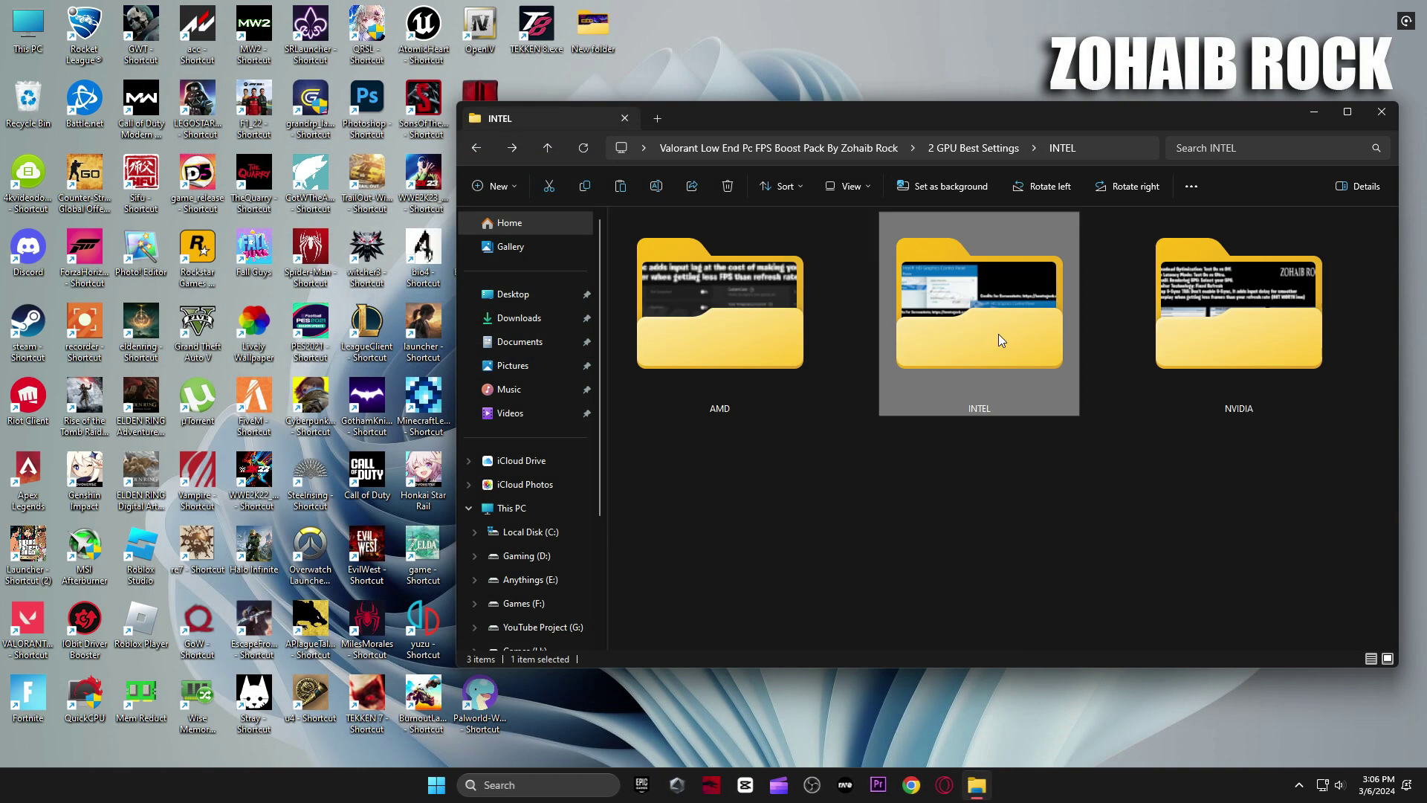
double_click(1174, 322)
click(693, 276)
key(Return)
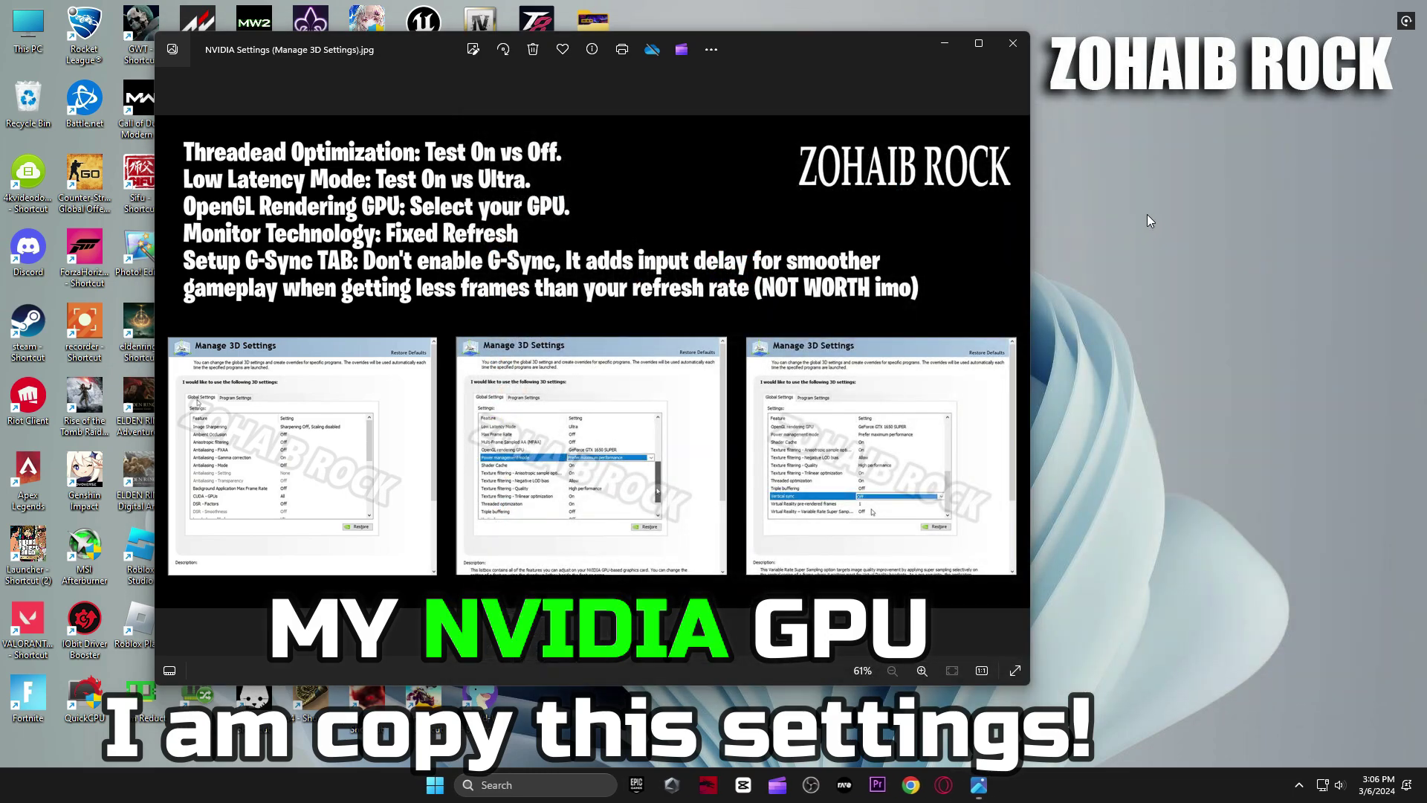
Launch the NVIDIA Control Panel from the desktop and close the settings image
right_click(1147, 214)
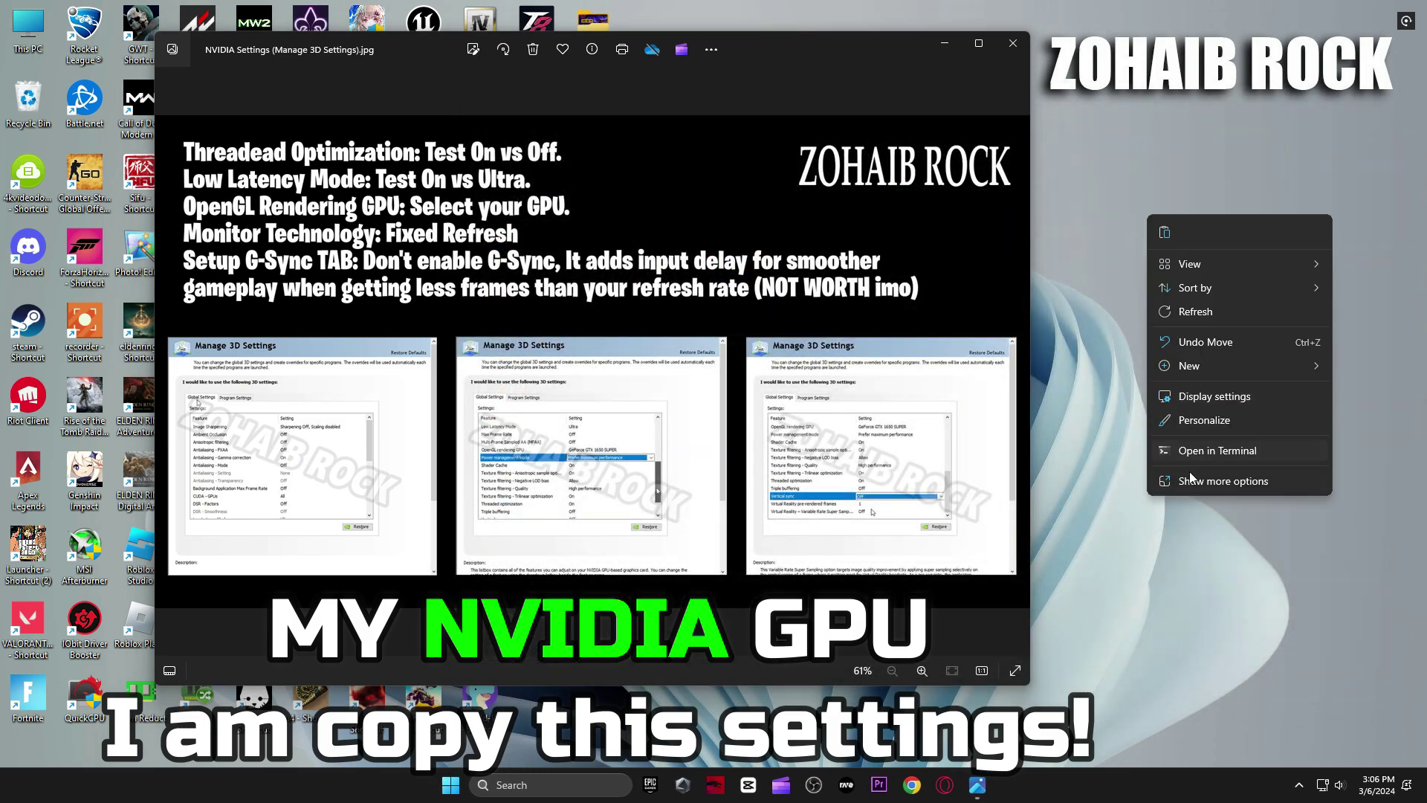
click(1188, 476)
click(1184, 336)
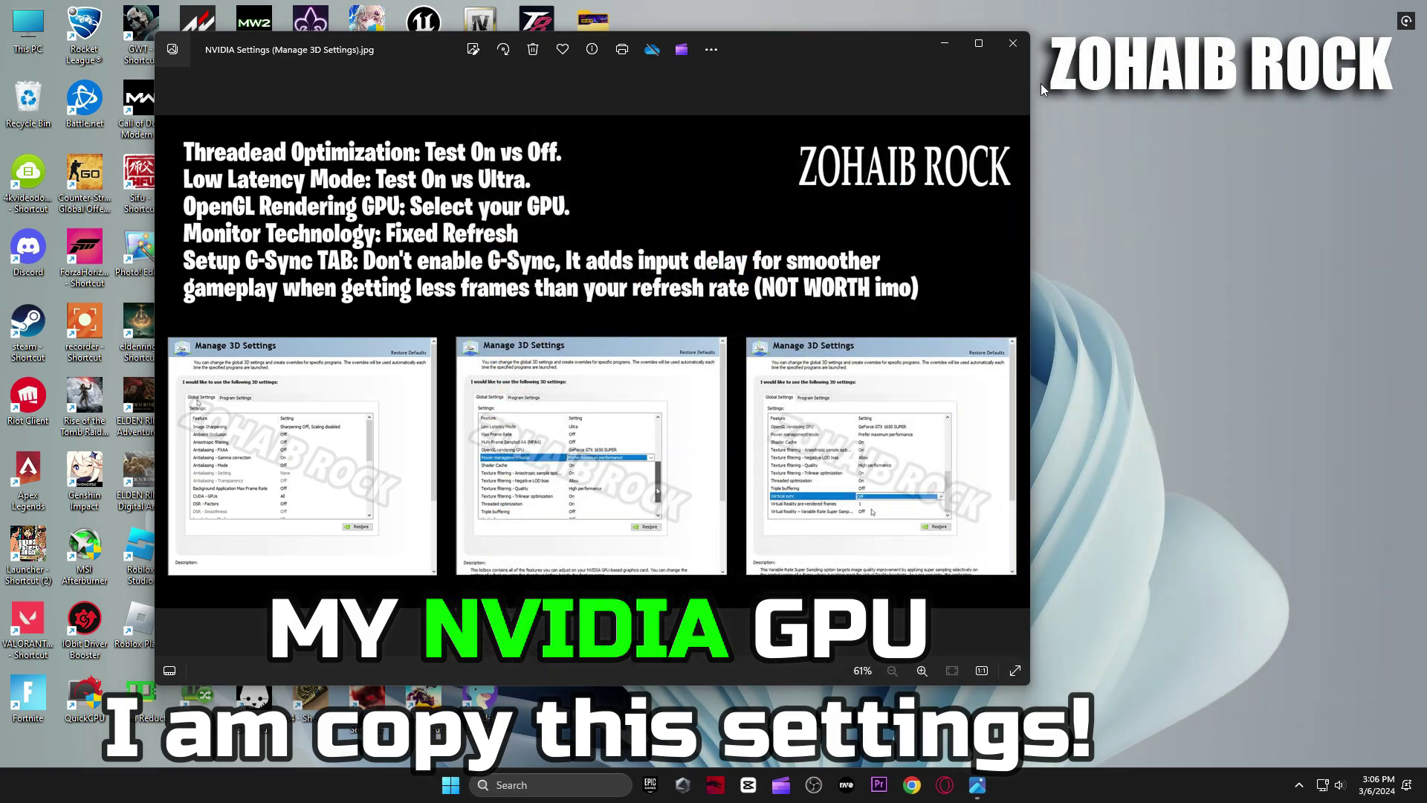
click(1012, 42)
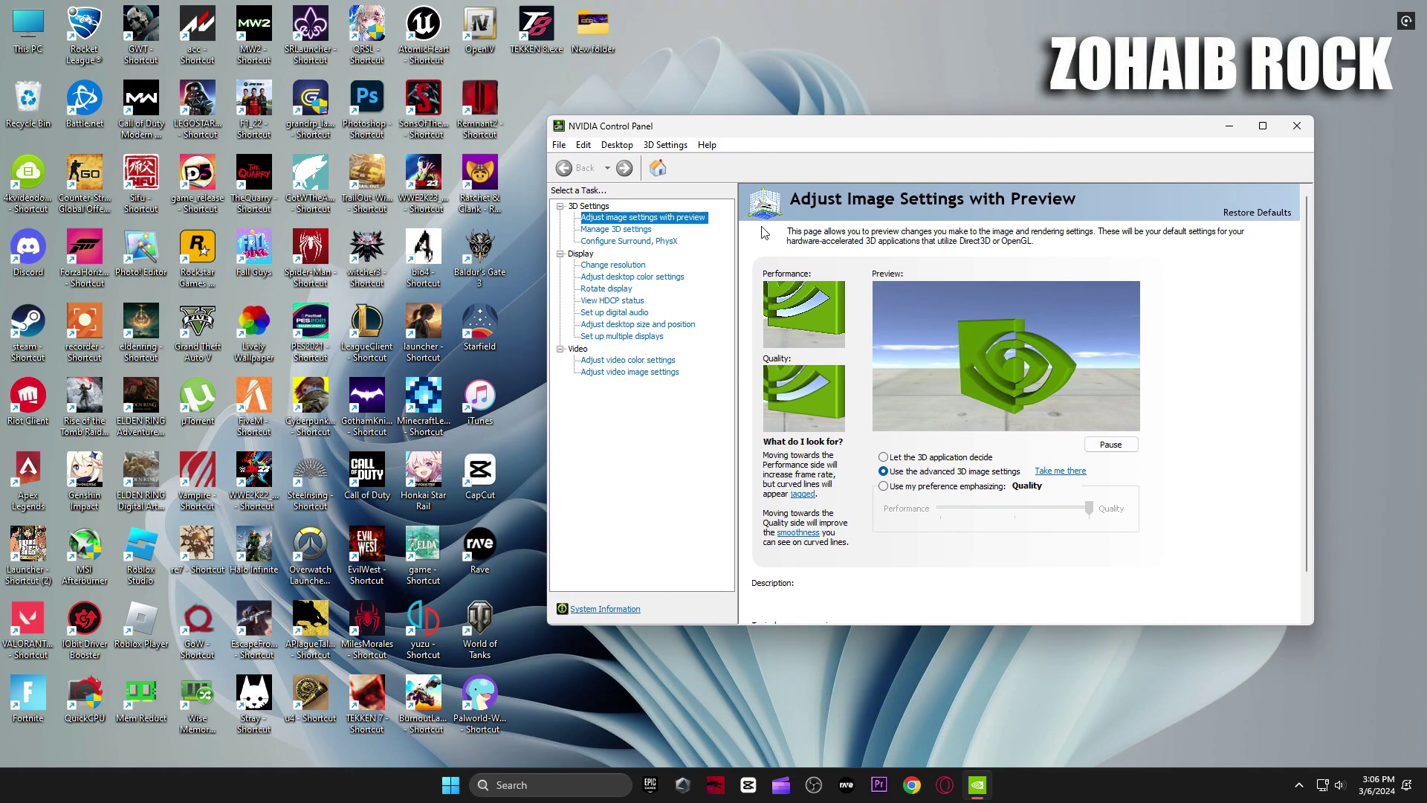
Review all global options under Manage 3D settings, then return to Adjust image settings with preview
mouse_move(927, 477)
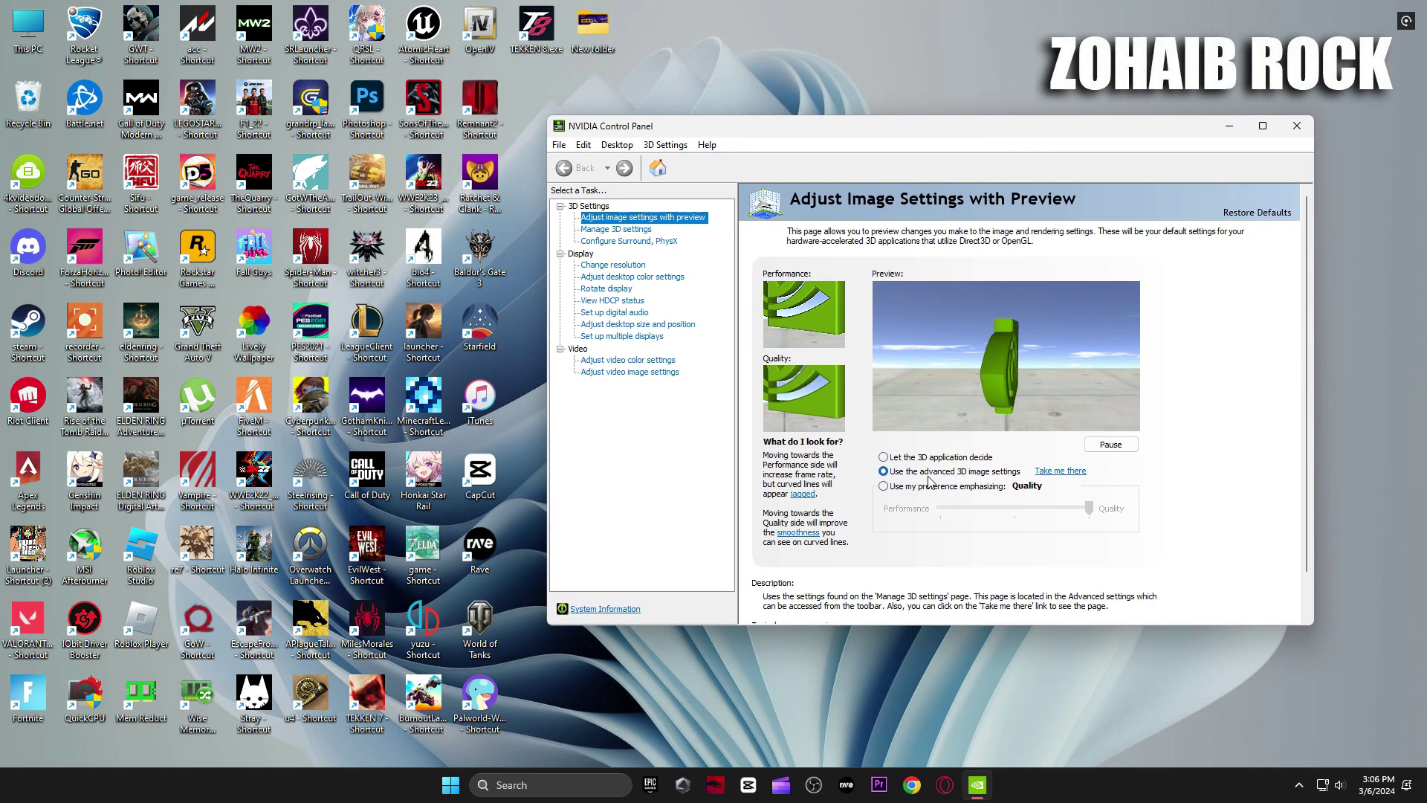
click(645, 229)
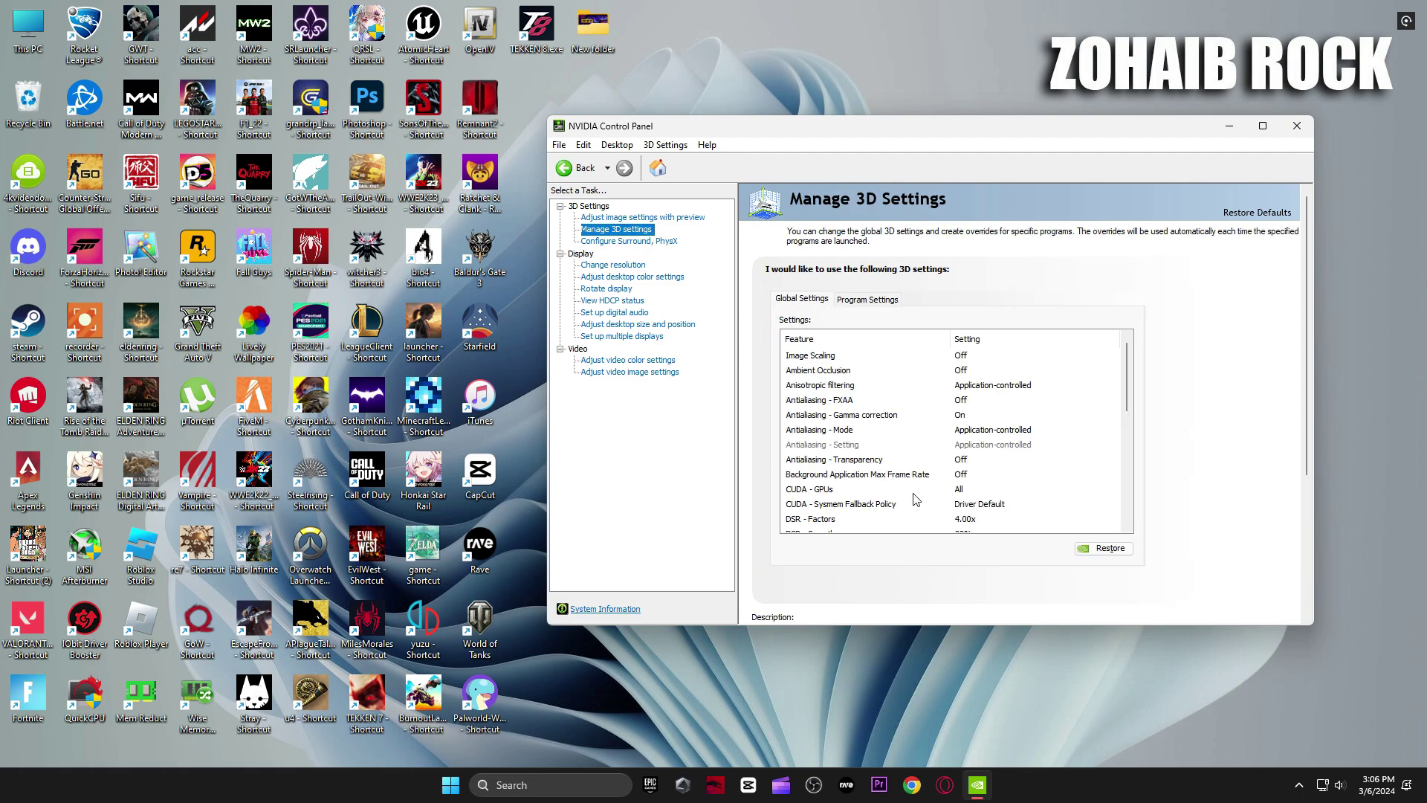
scroll(967, 434, down, 2)
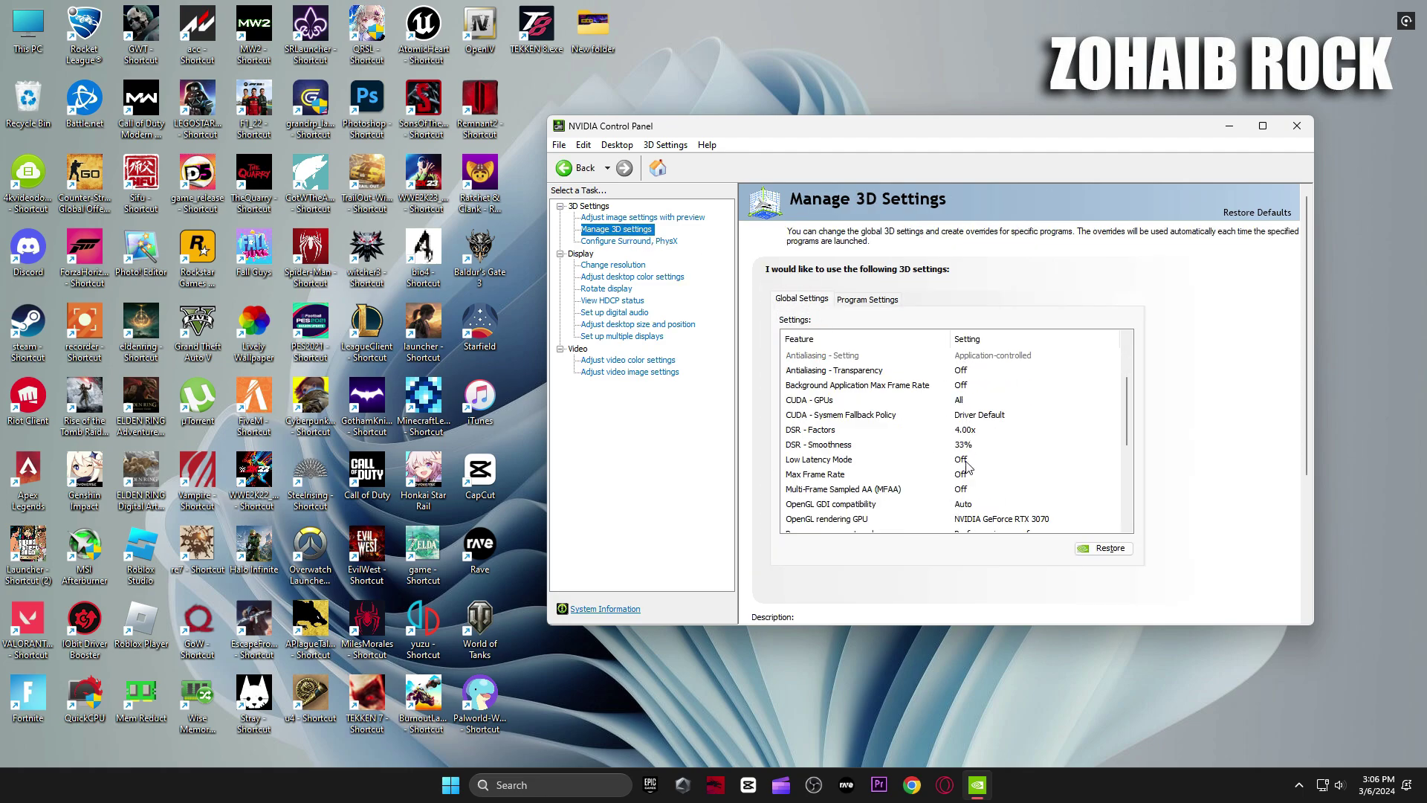
scroll(935, 479, down, 1)
scroll(932, 492, down, 2)
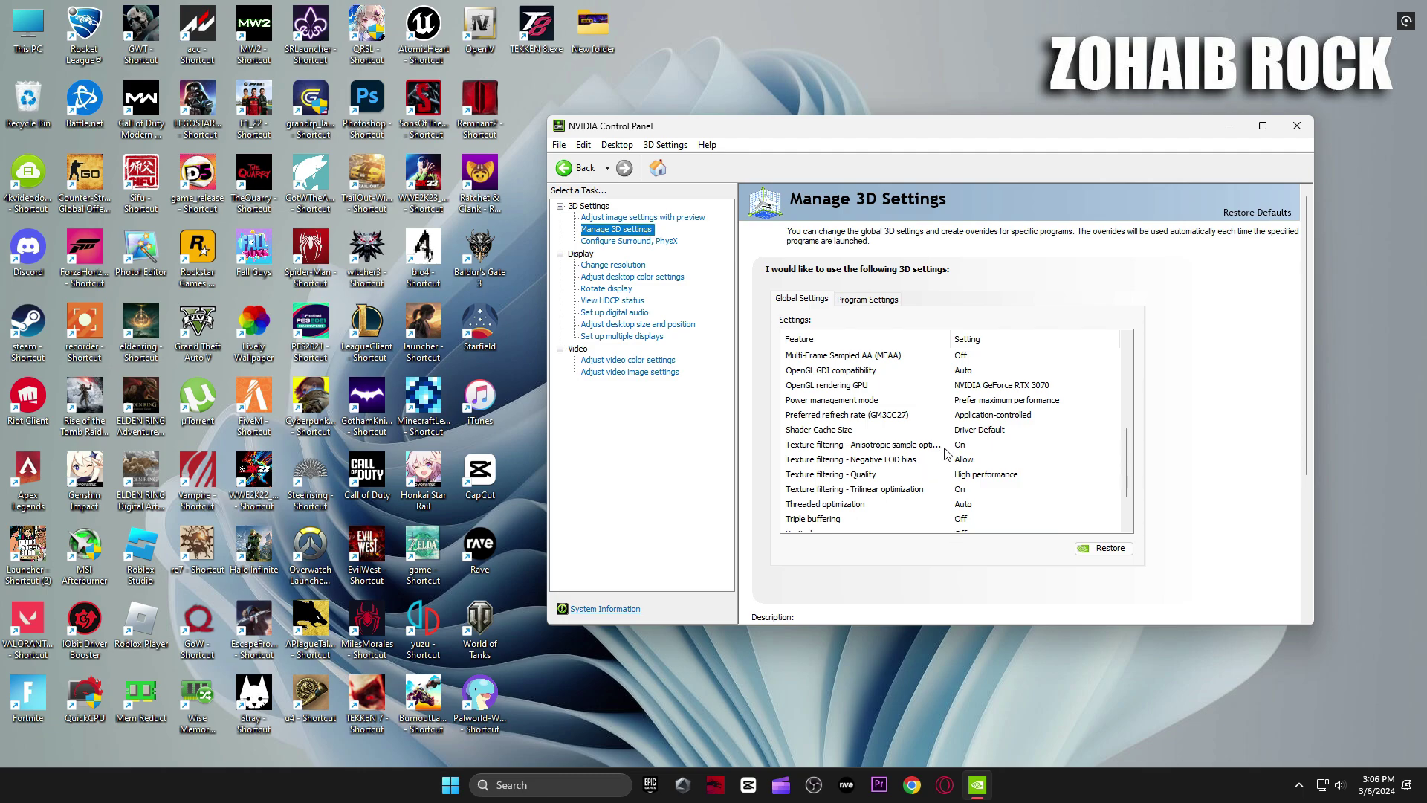
scroll(945, 453, down, 2)
click(697, 217)
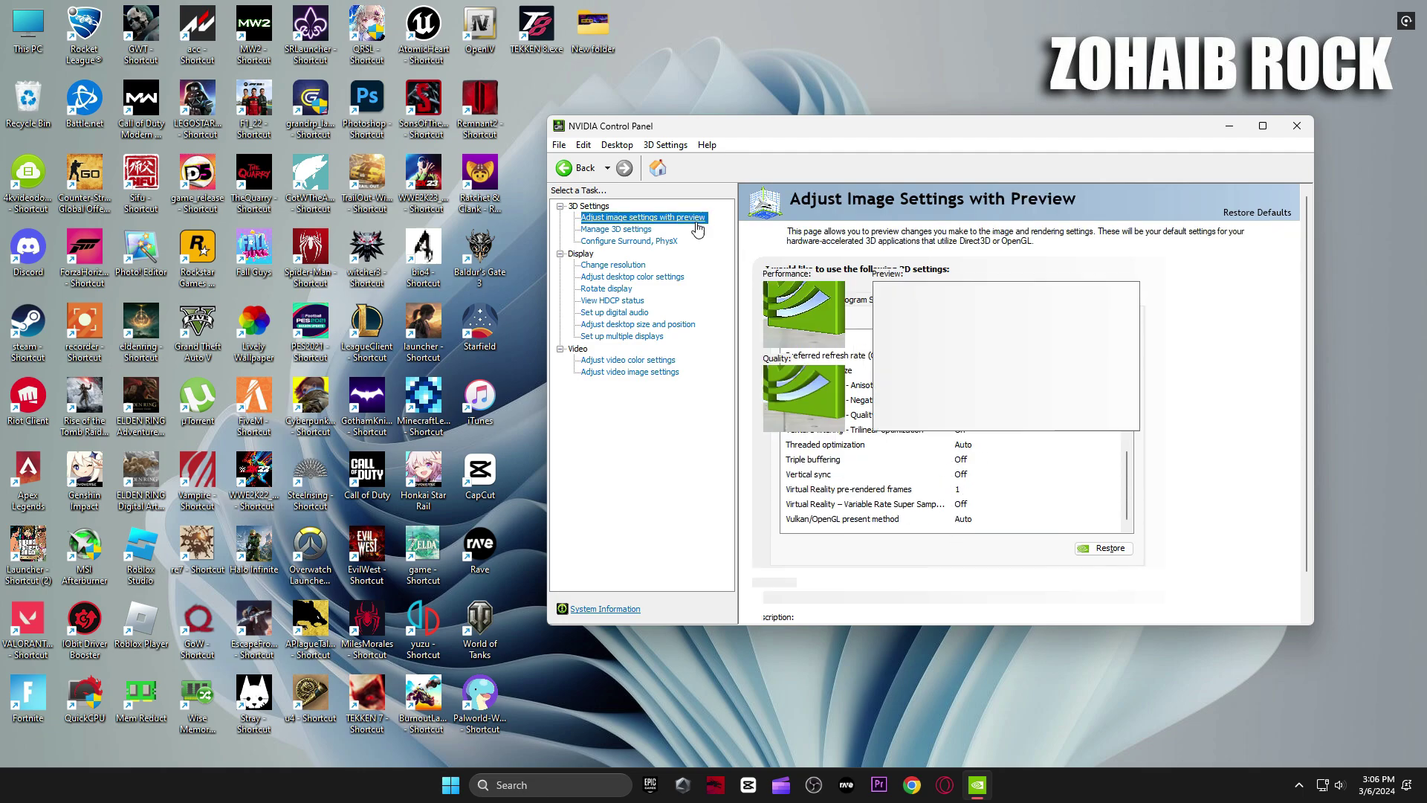
Close the NVIDIA Control Panel and reopen the Valorant Low End Pc FPS Boost Pack folder from the desktop
click(1295, 126)
double_click(762, 177)
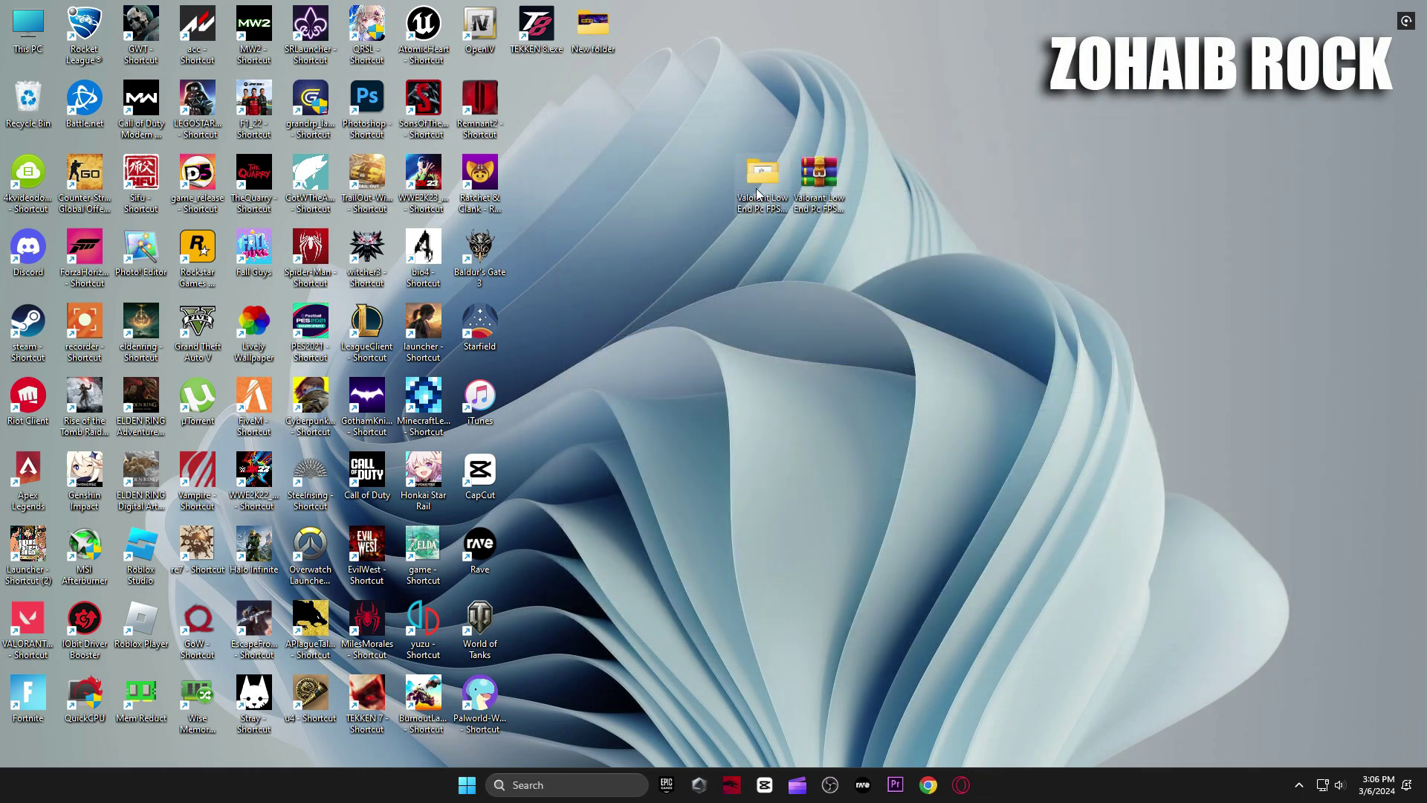
Open the 64bit folder of Quick-CPU inside the 3 Power Plan folder
double_click(679, 301)
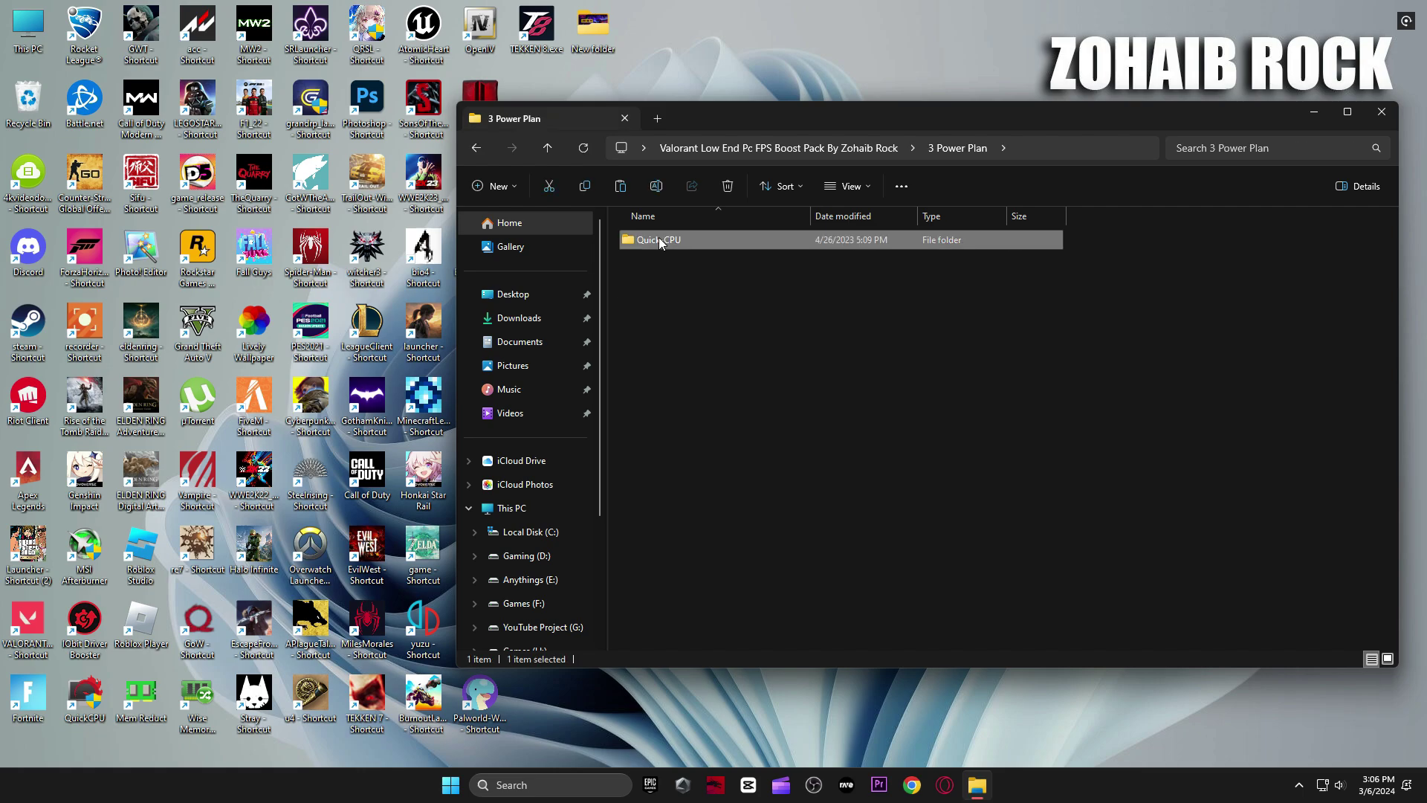
double_click(659, 238)
double_click(661, 265)
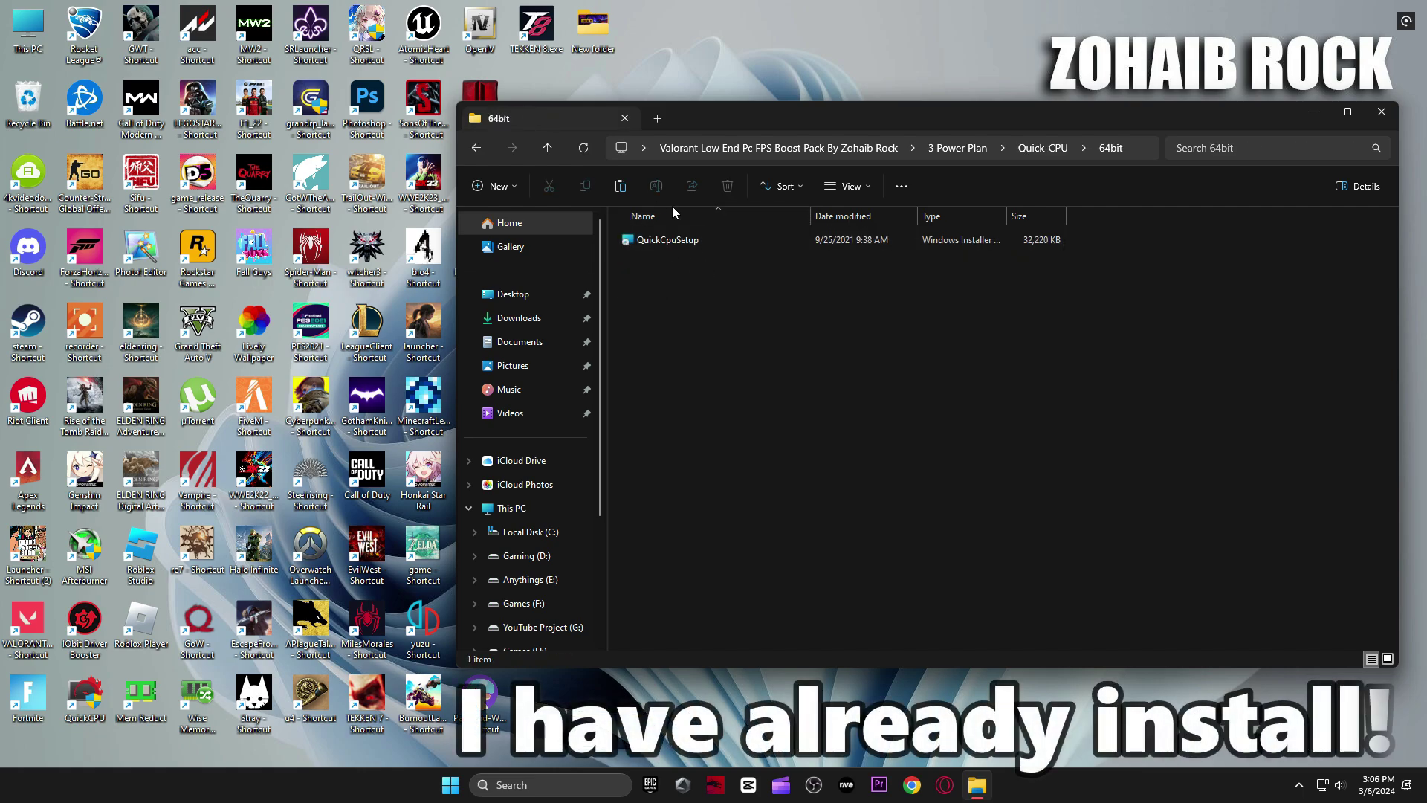
Launch the installed Quick CPU program from the desktop and close the 64bit folder window
double_click(94, 698)
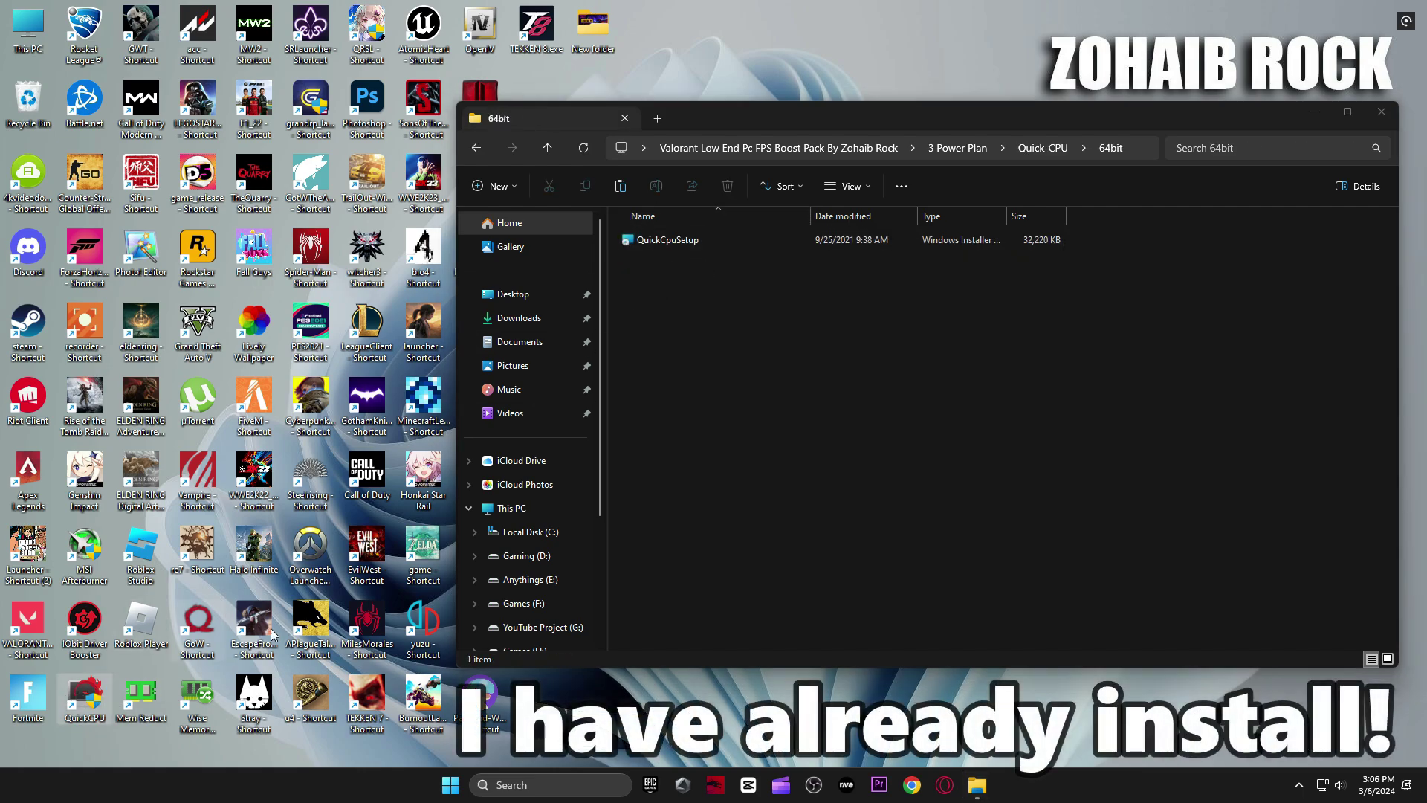
click(1381, 113)
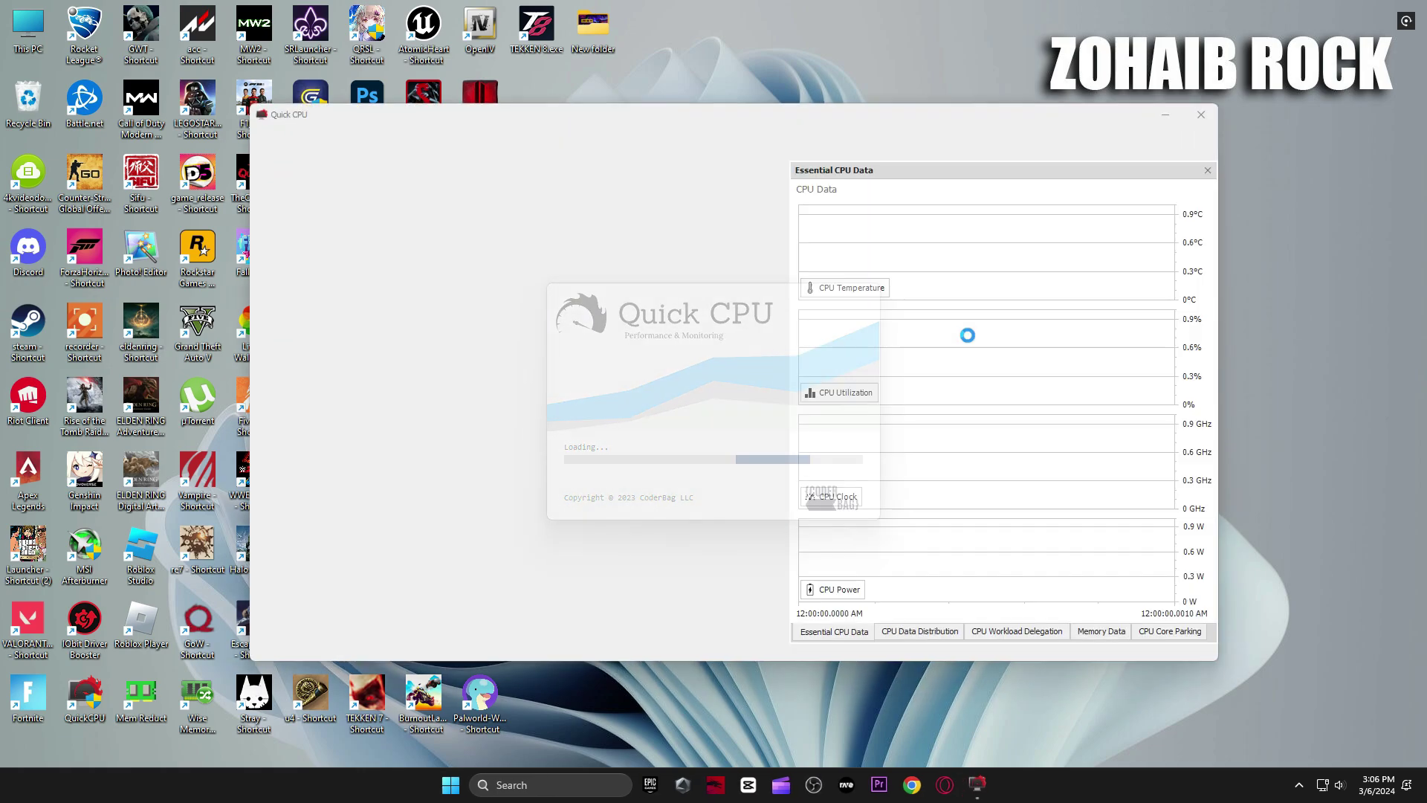
click(844, 438)
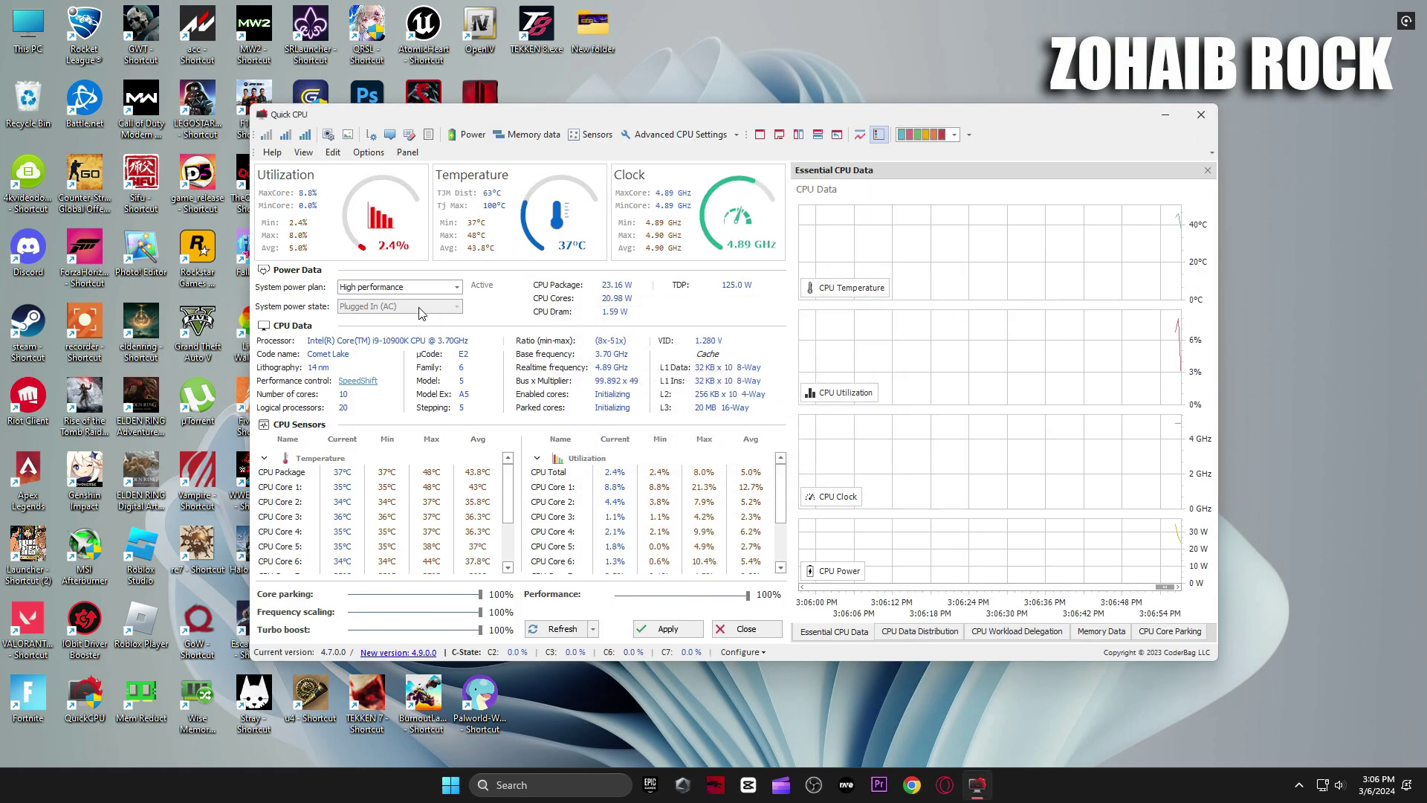
Set the system power plan to High performance, apply it with the performance sliders at 100%, and close Quick CPU
click(419, 287)
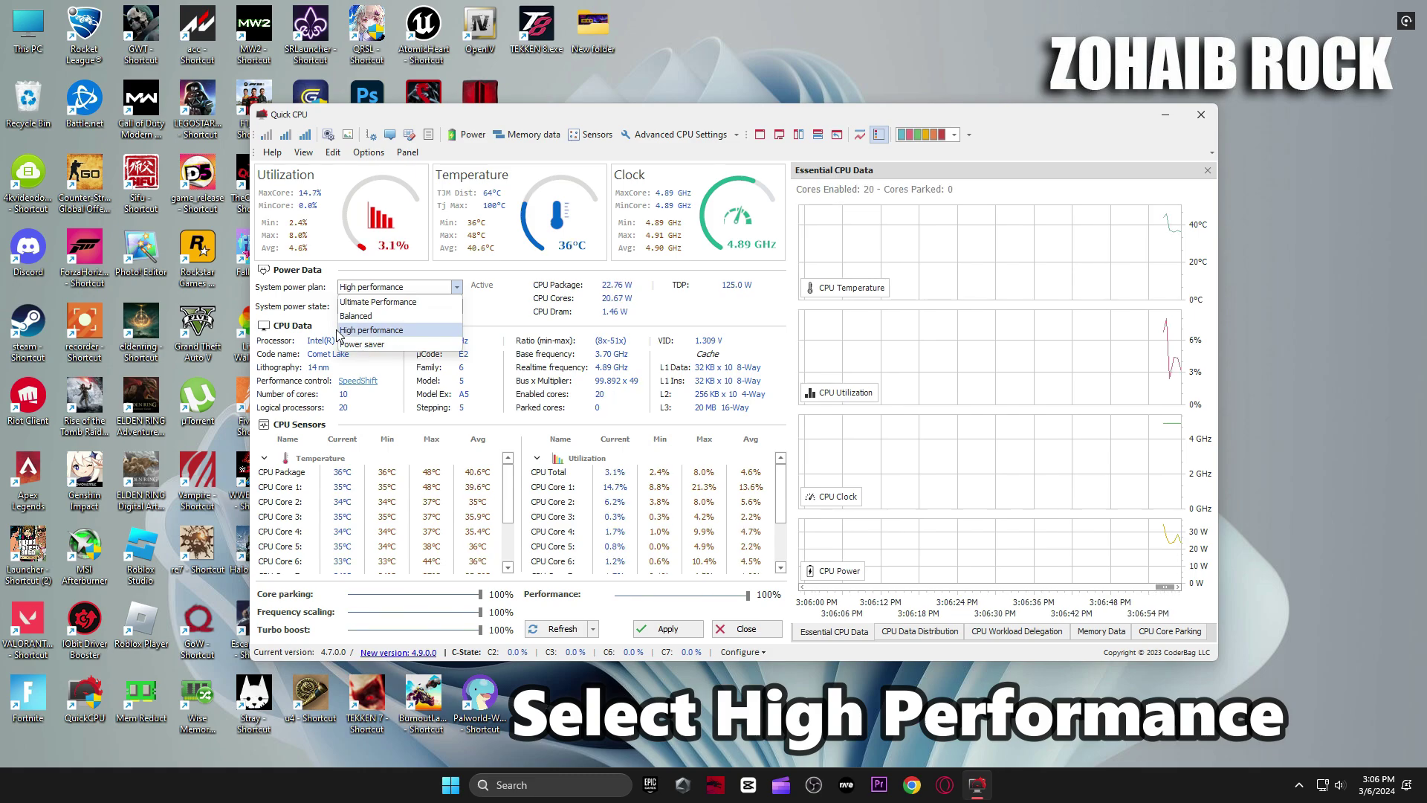
click(374, 331)
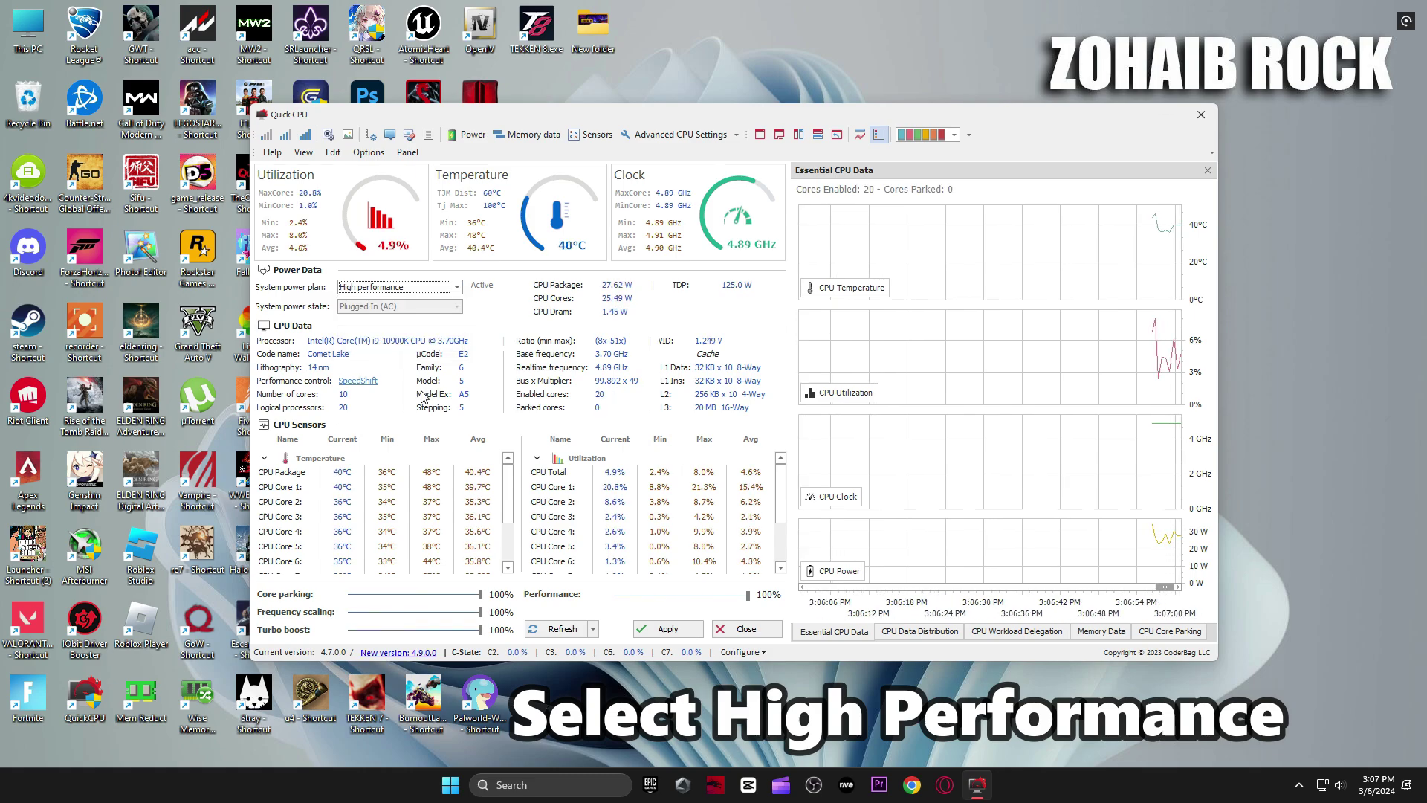
drag(479, 595, 352, 609)
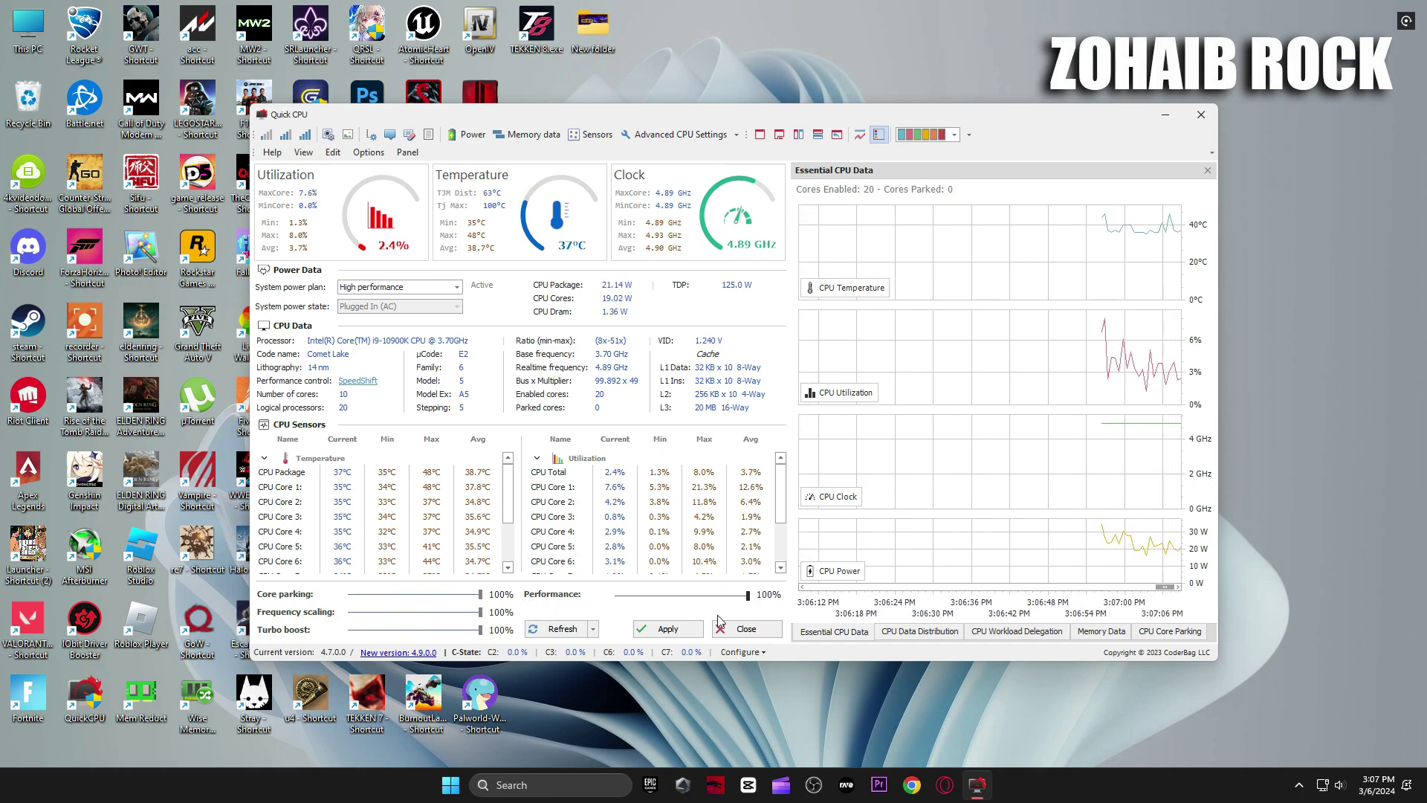
click(691, 627)
click(819, 425)
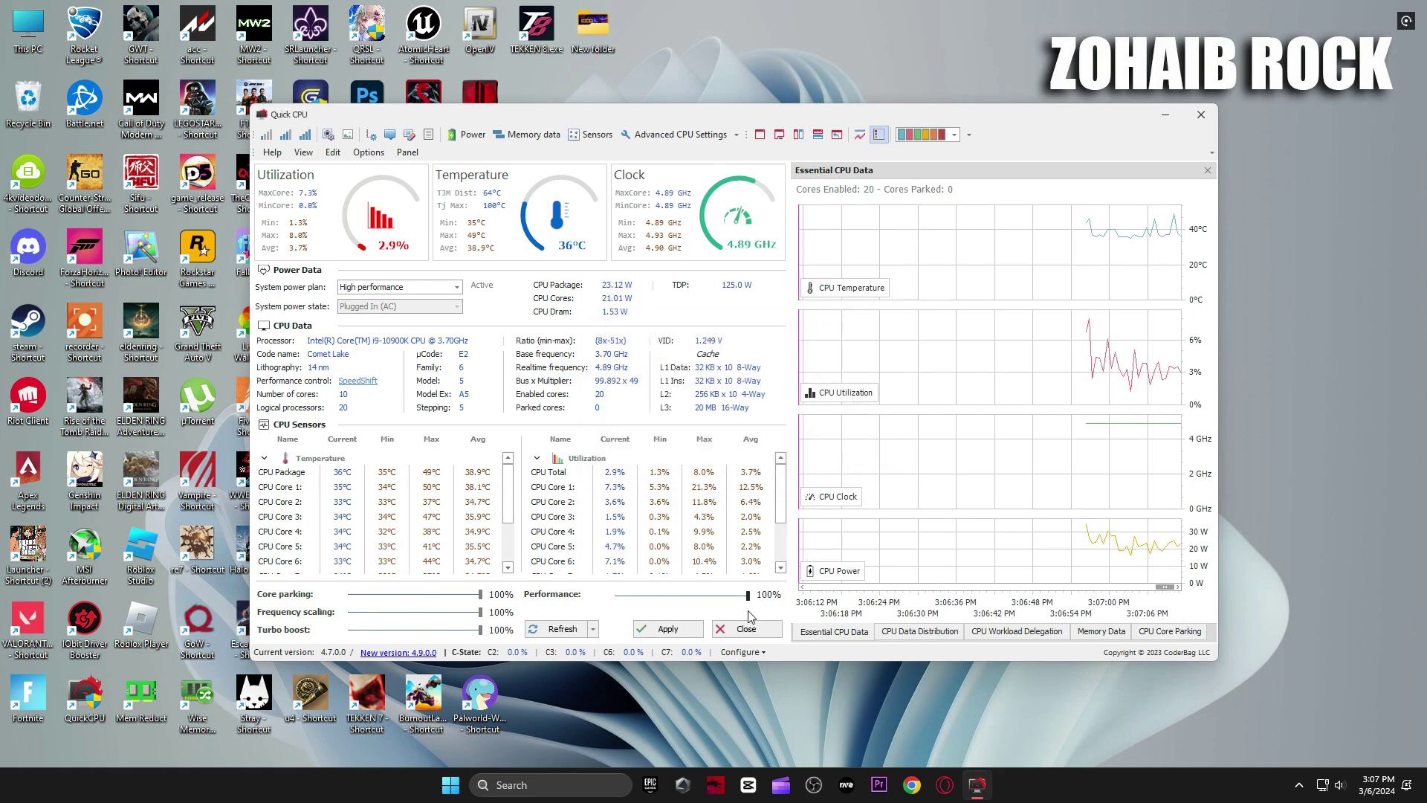
click(746, 629)
Search Windows for "power", open Choose a power plan to check the selected plan, and close Power Options
click(543, 782)
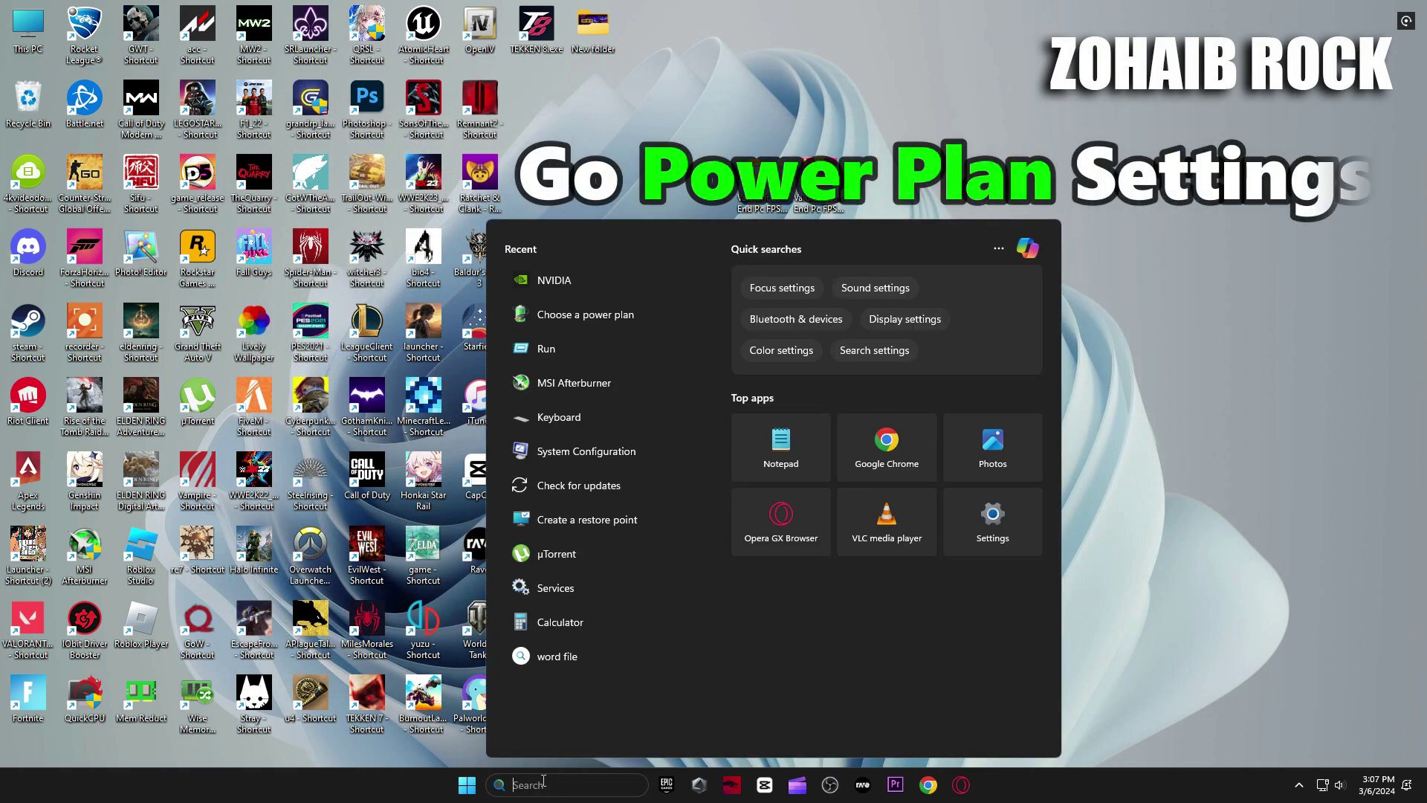
text(power)
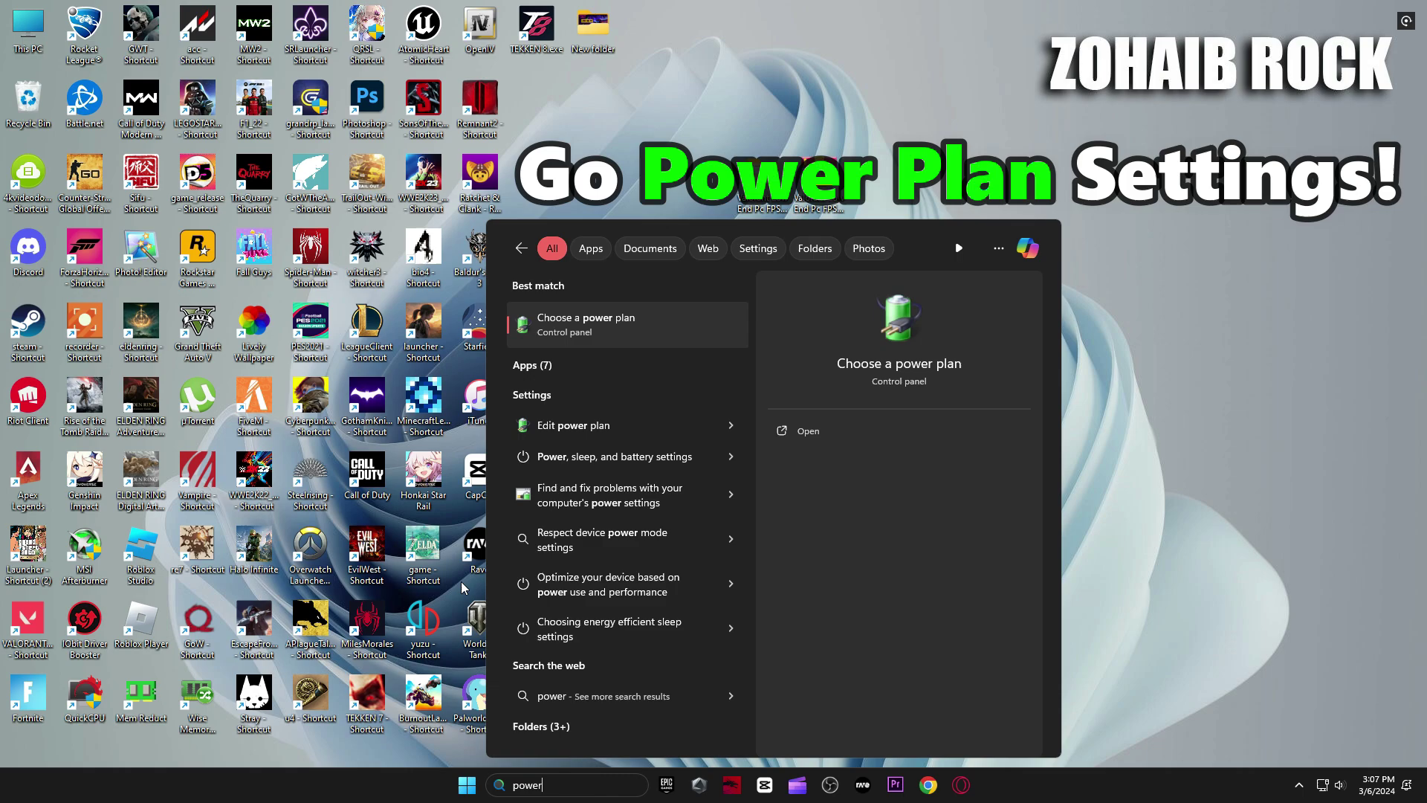
click(614, 333)
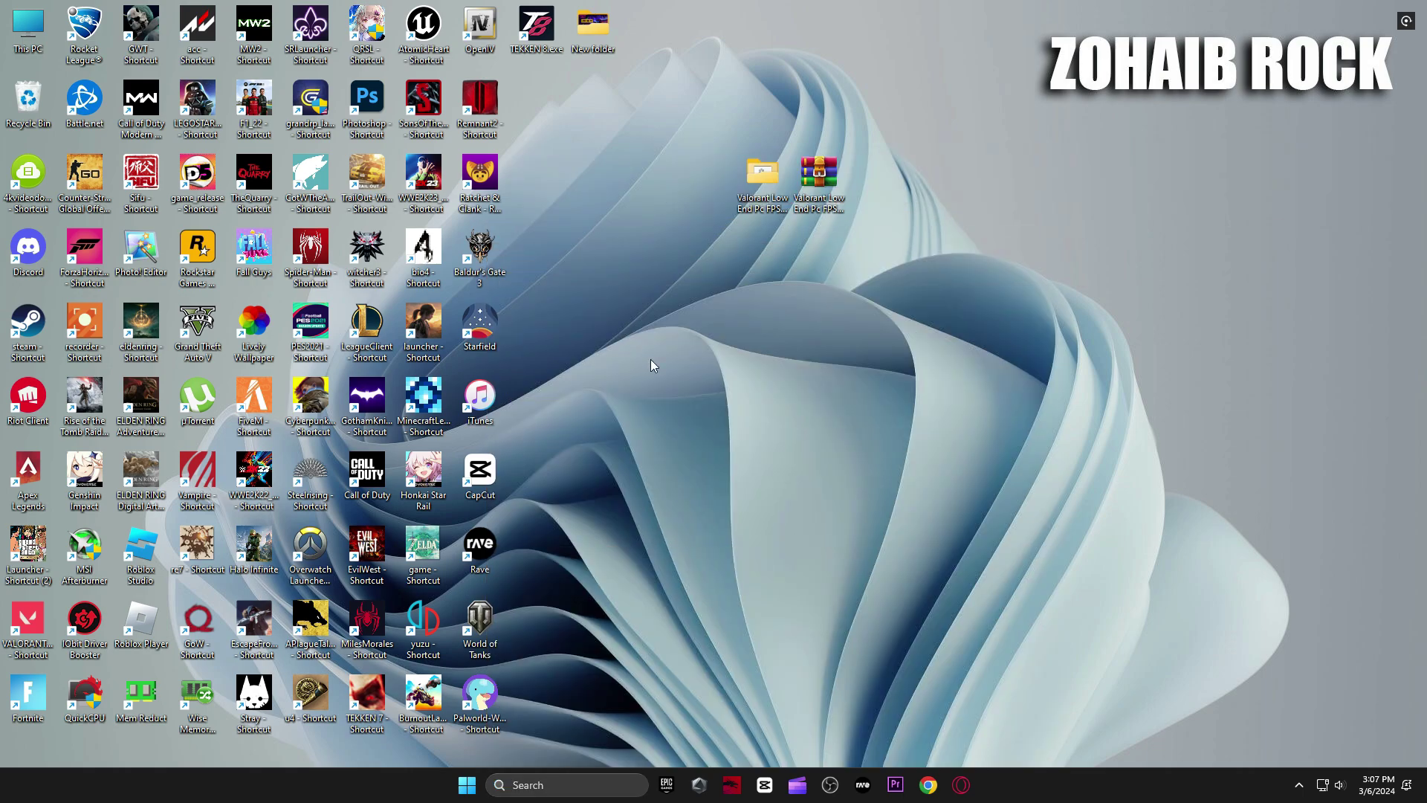
drag(741, 87, 964, 151)
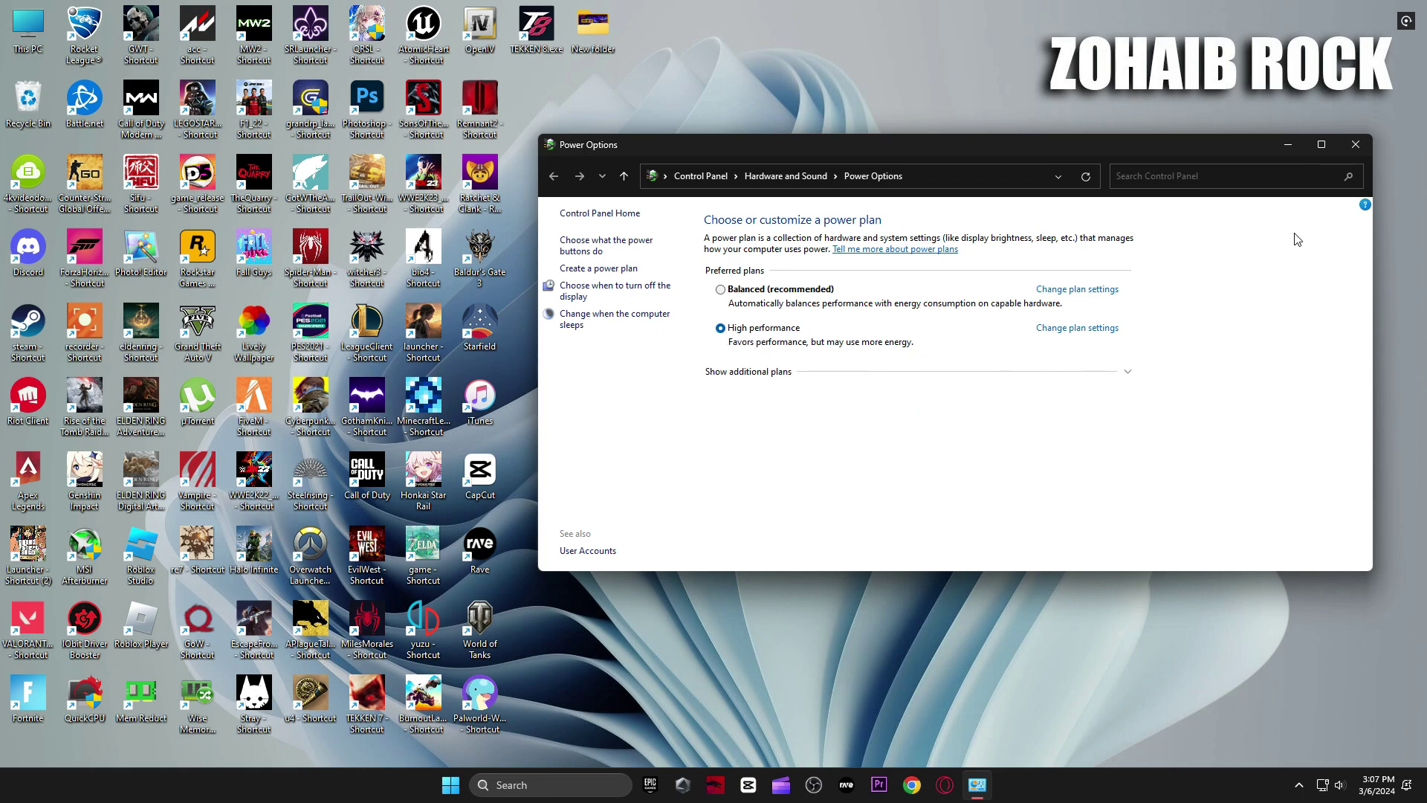
click(1356, 144)
Run Timer Resolution from the pack's 4 Latency (Timer Resolution ) folder, set it to Maximum and minimize it
double_click(761, 182)
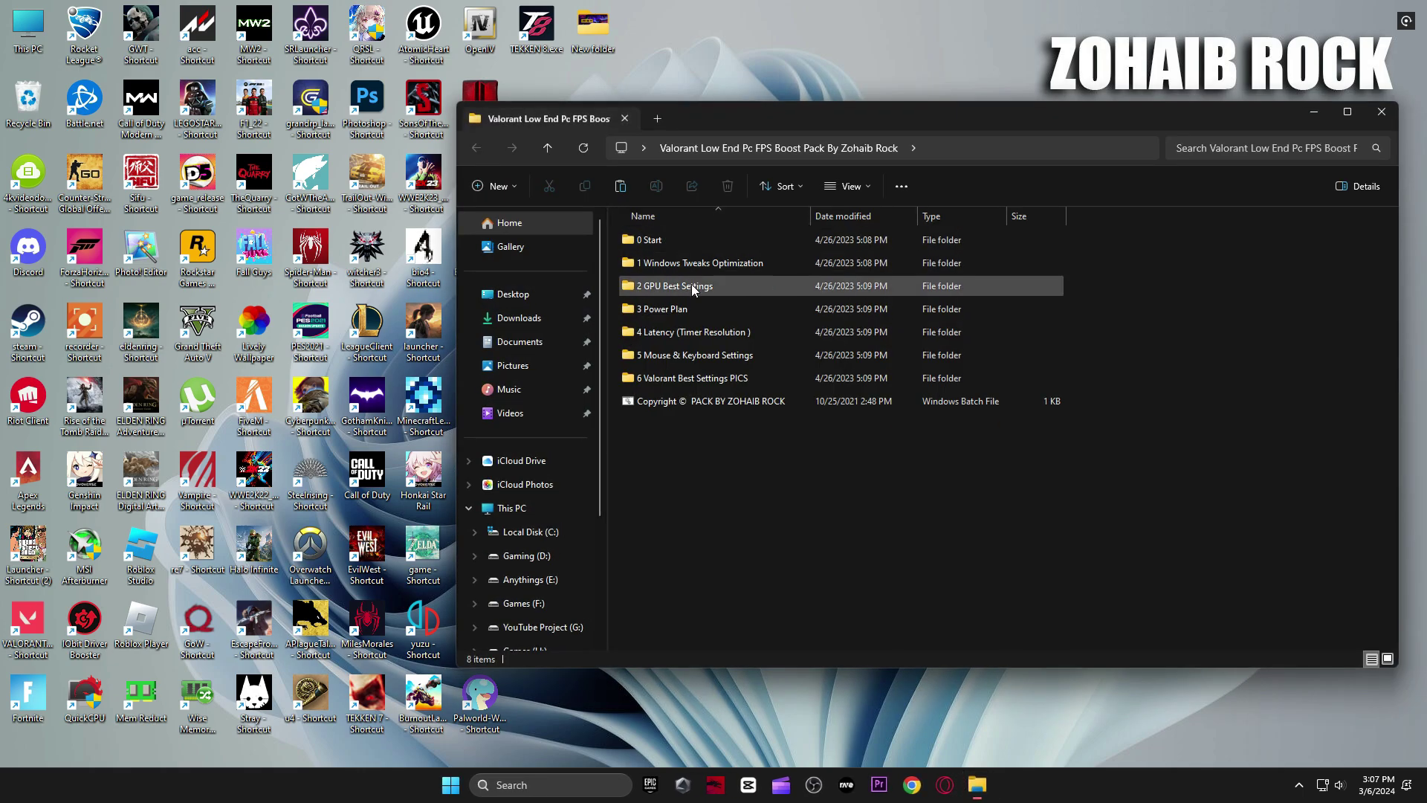
double_click(685, 332)
double_click(682, 241)
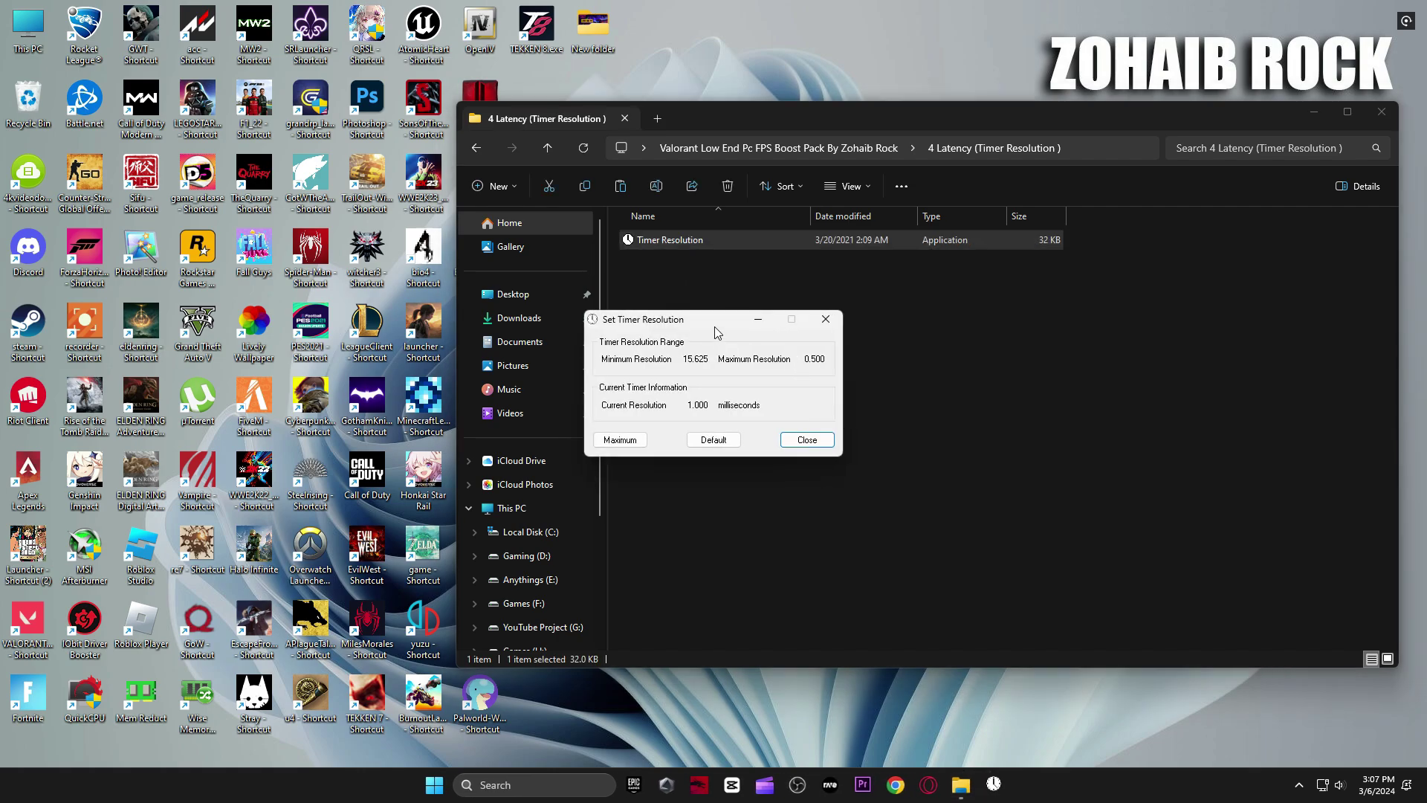
drag(714, 326, 919, 308)
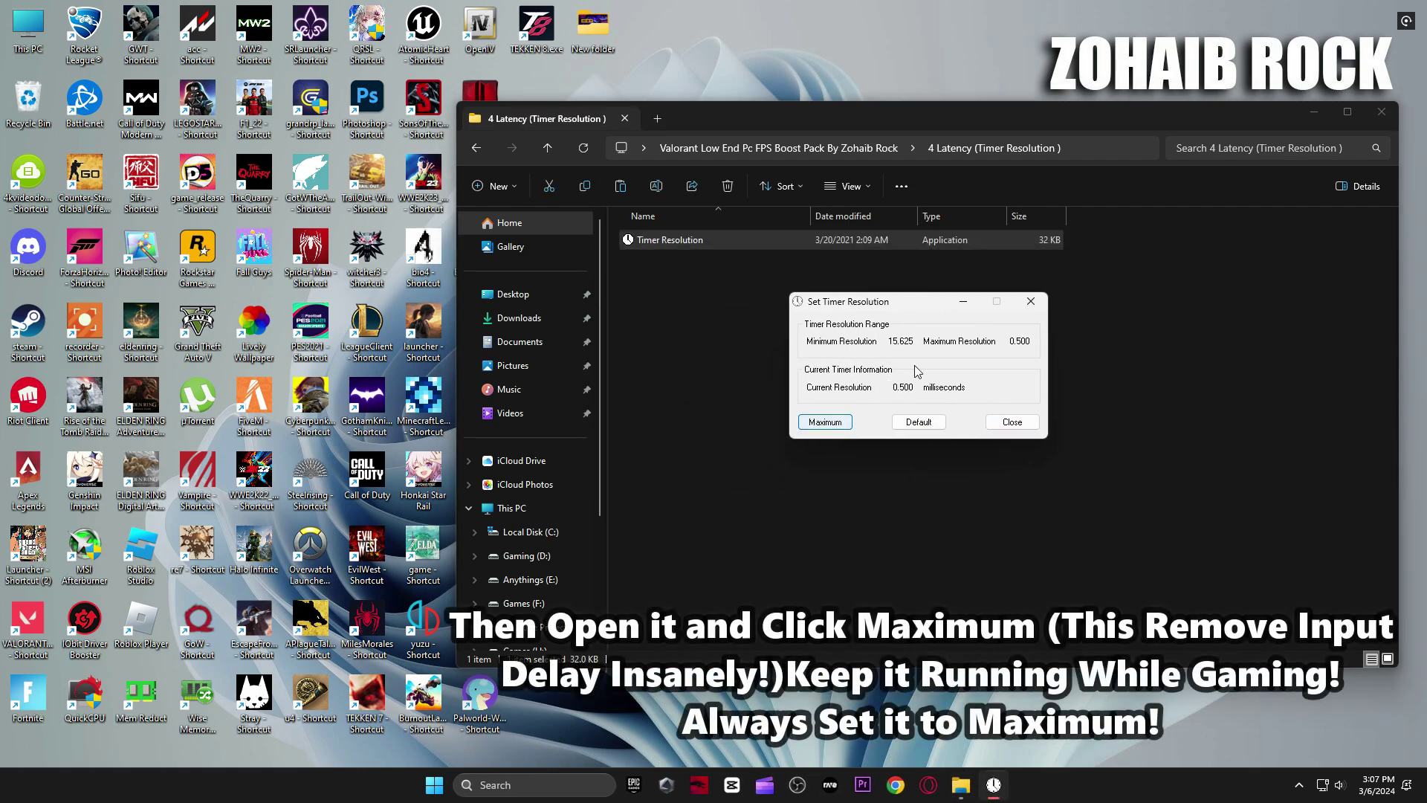
click(963, 301)
Open M1 Mouse Acceleration from 5 Mouse & Keyboard Settings, review the pointer and button options, and close Mouse Properties
click(479, 152)
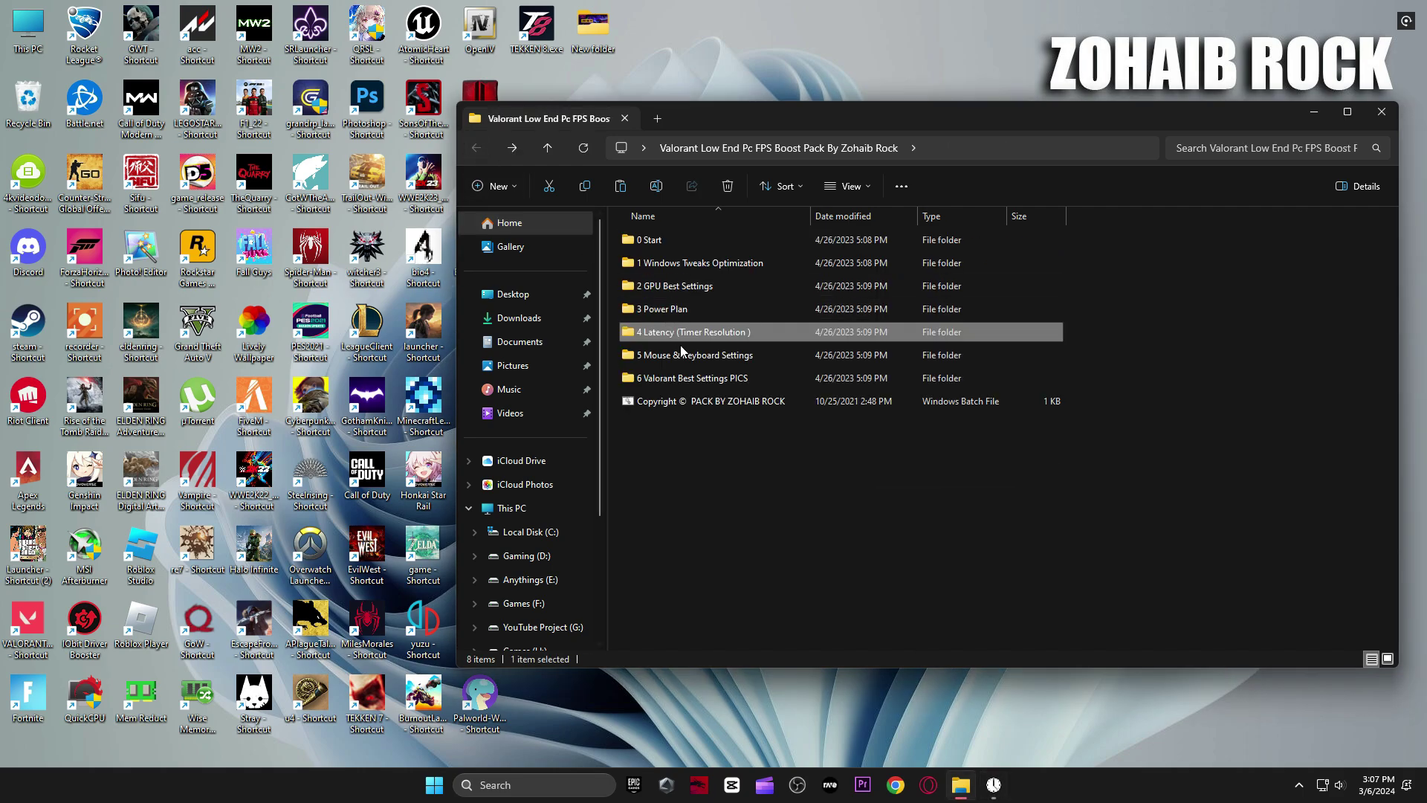
double_click(684, 358)
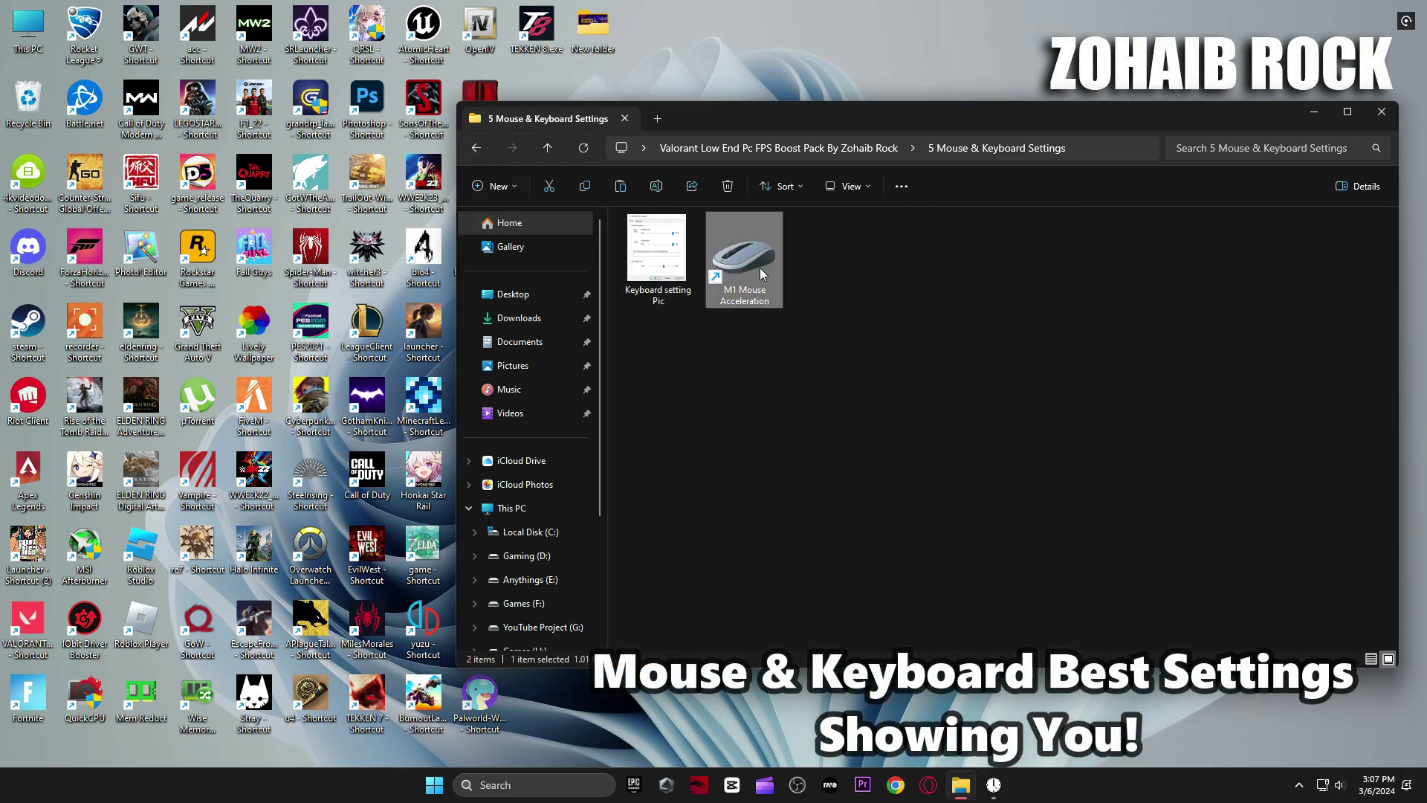
double_click(759, 268)
drag(336, 106, 834, 148)
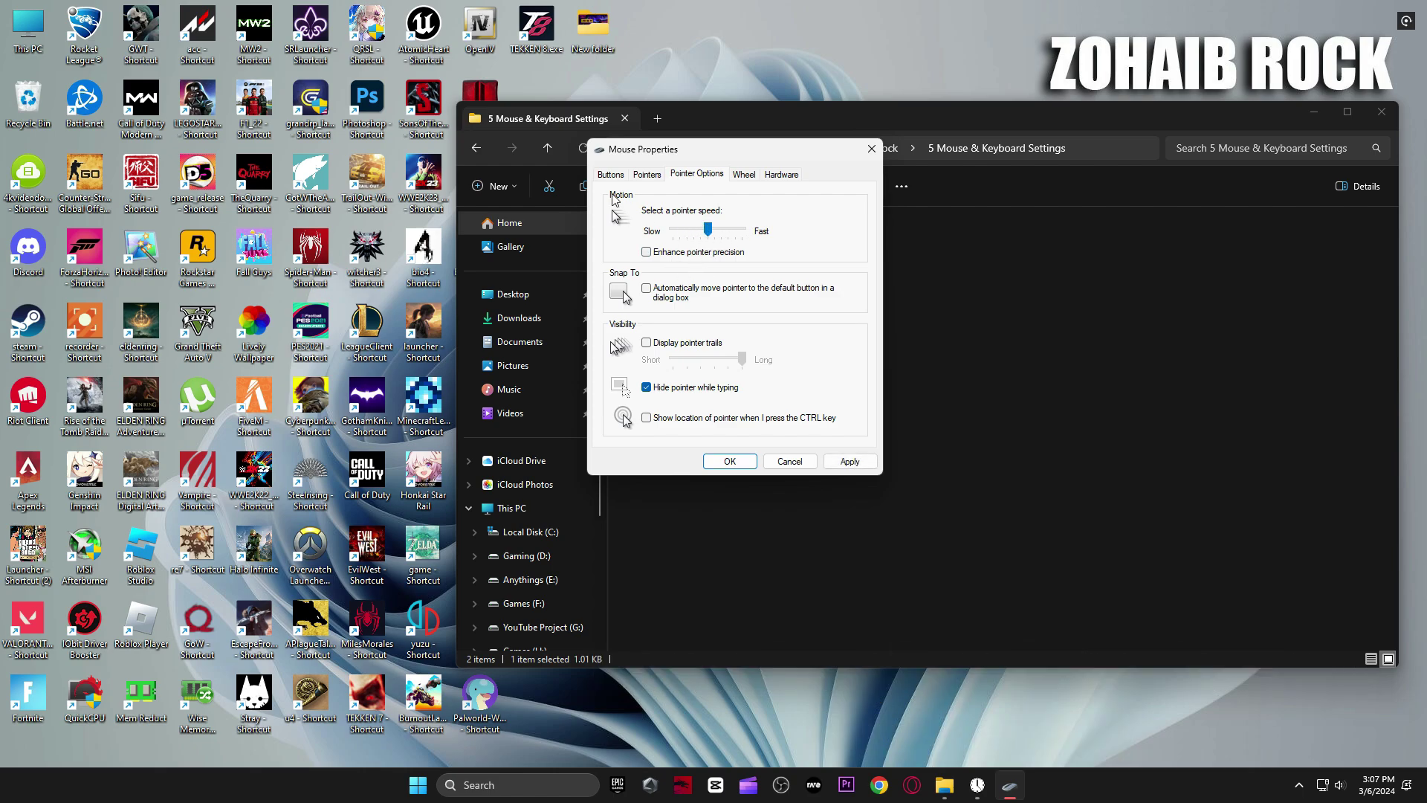
click(610, 174)
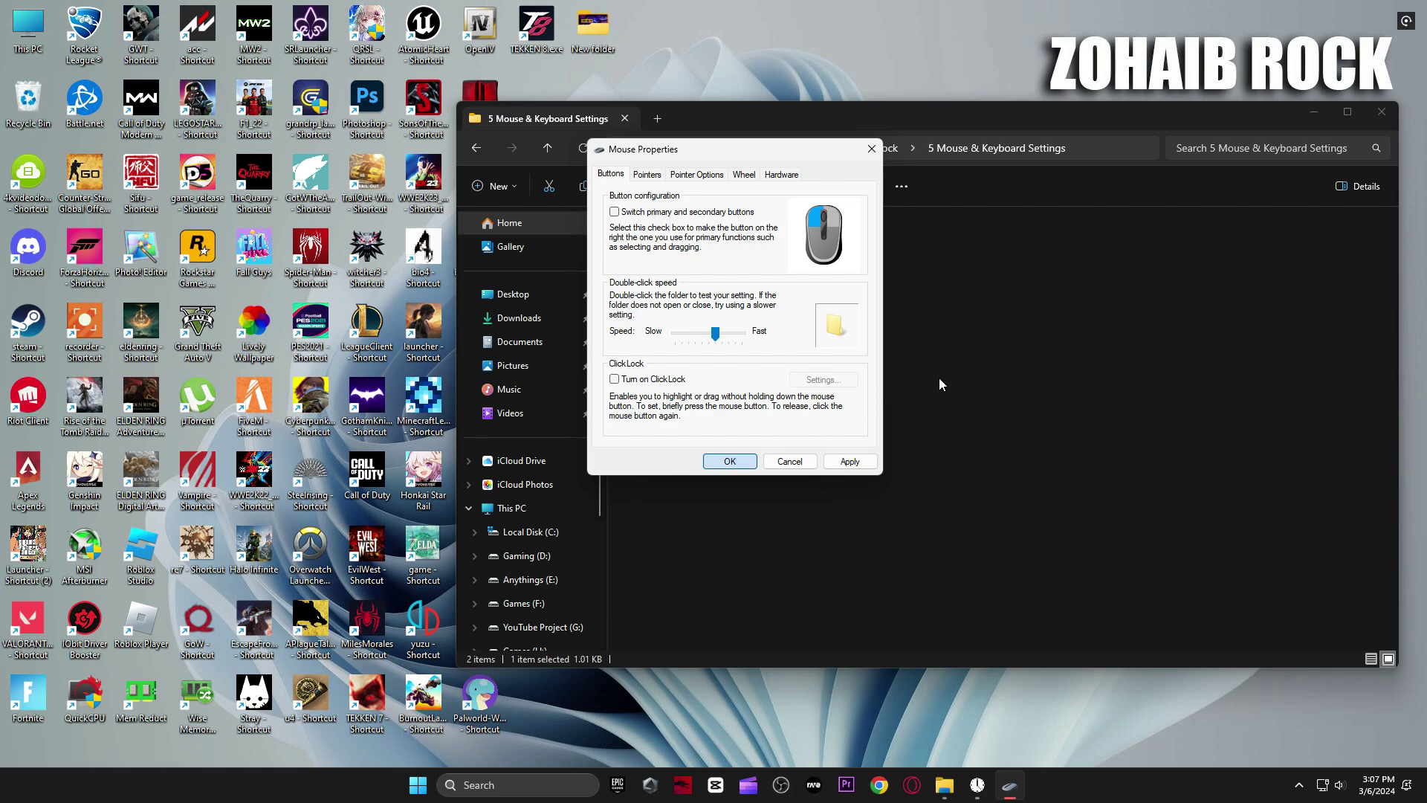
key(Escape)
View the Keyboard setting Pic, open Windows' Keyboard properties beside it to compare the repeat and blink settings, and close both
double_click(622, 257)
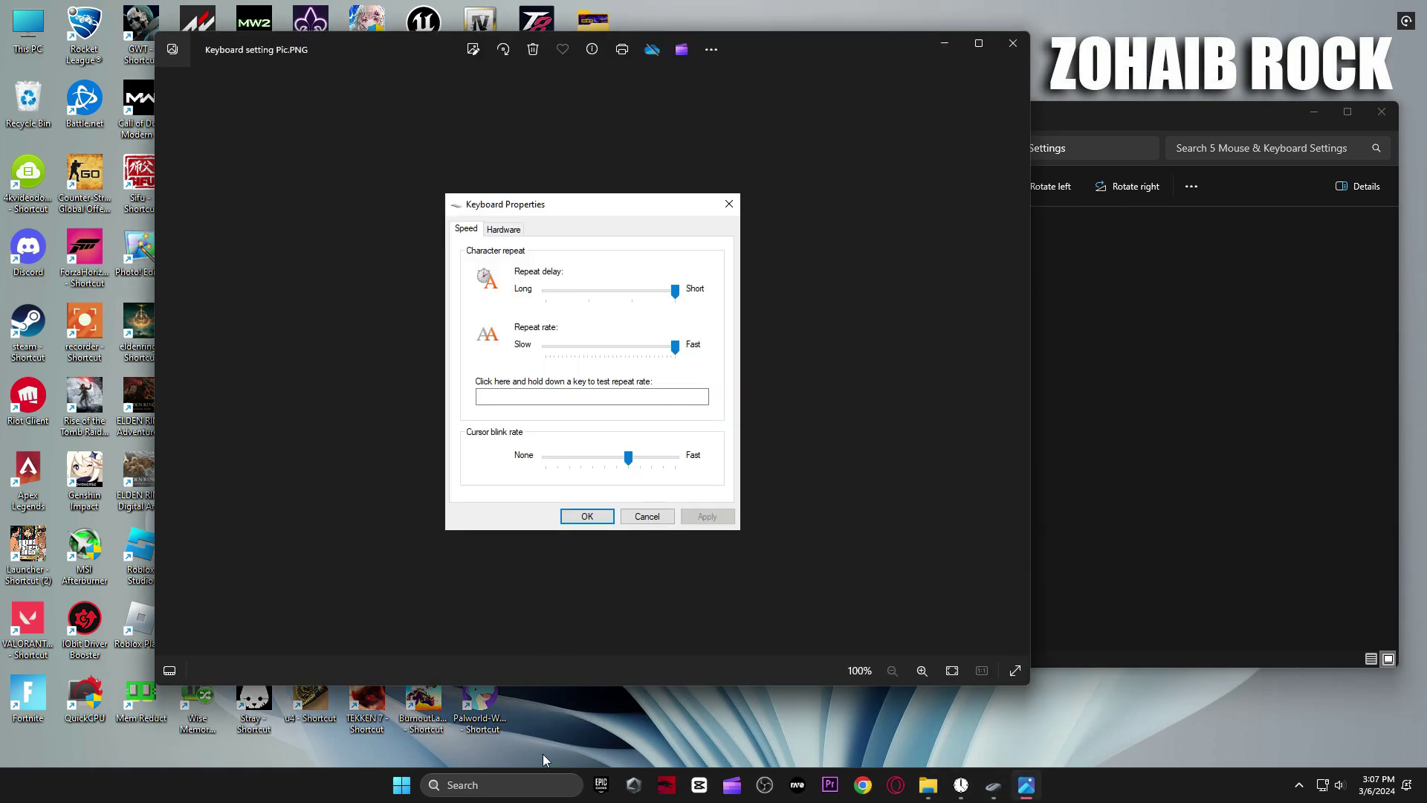
click(538, 784)
text(ke)
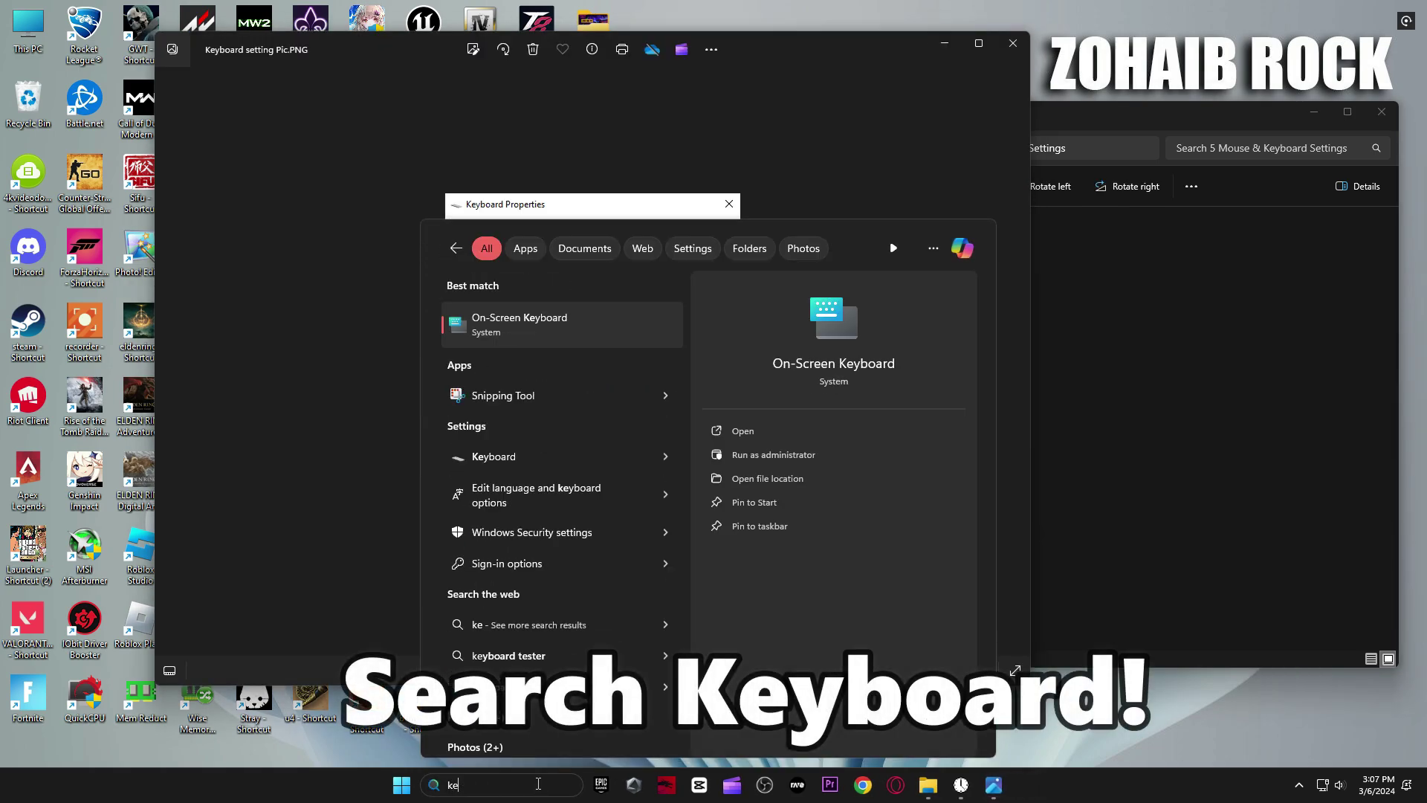
text(yboa)
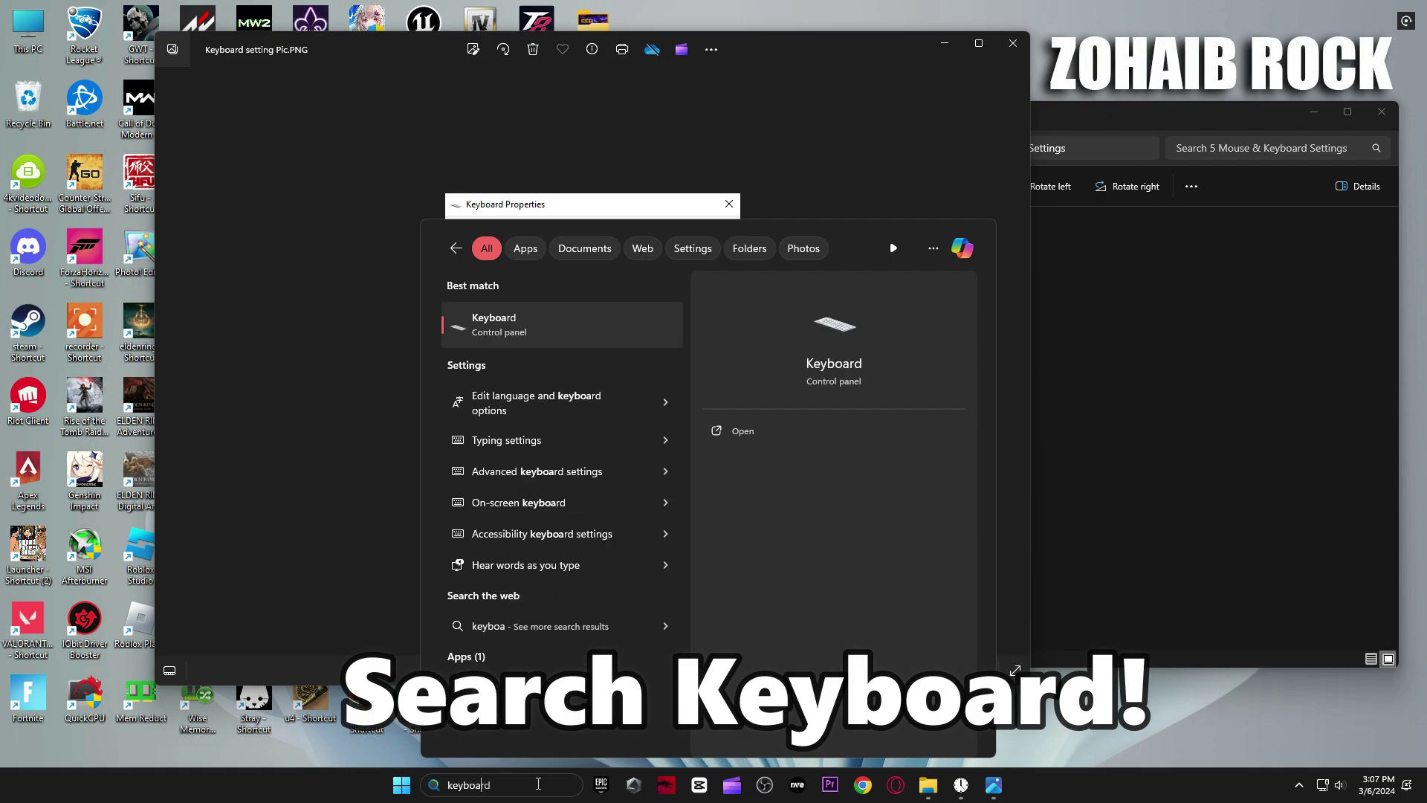
text(rd)
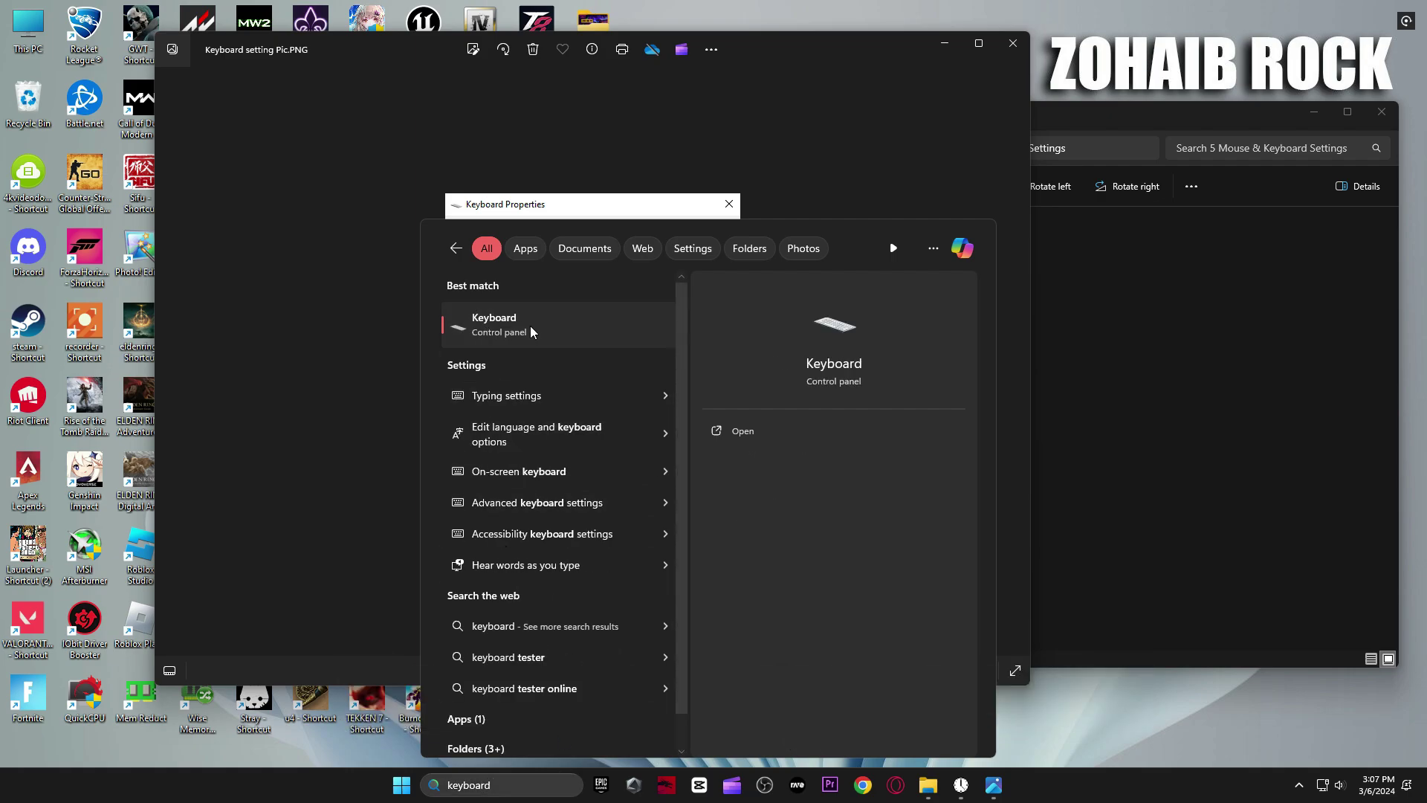
click(530, 332)
drag(357, 145, 964, 210)
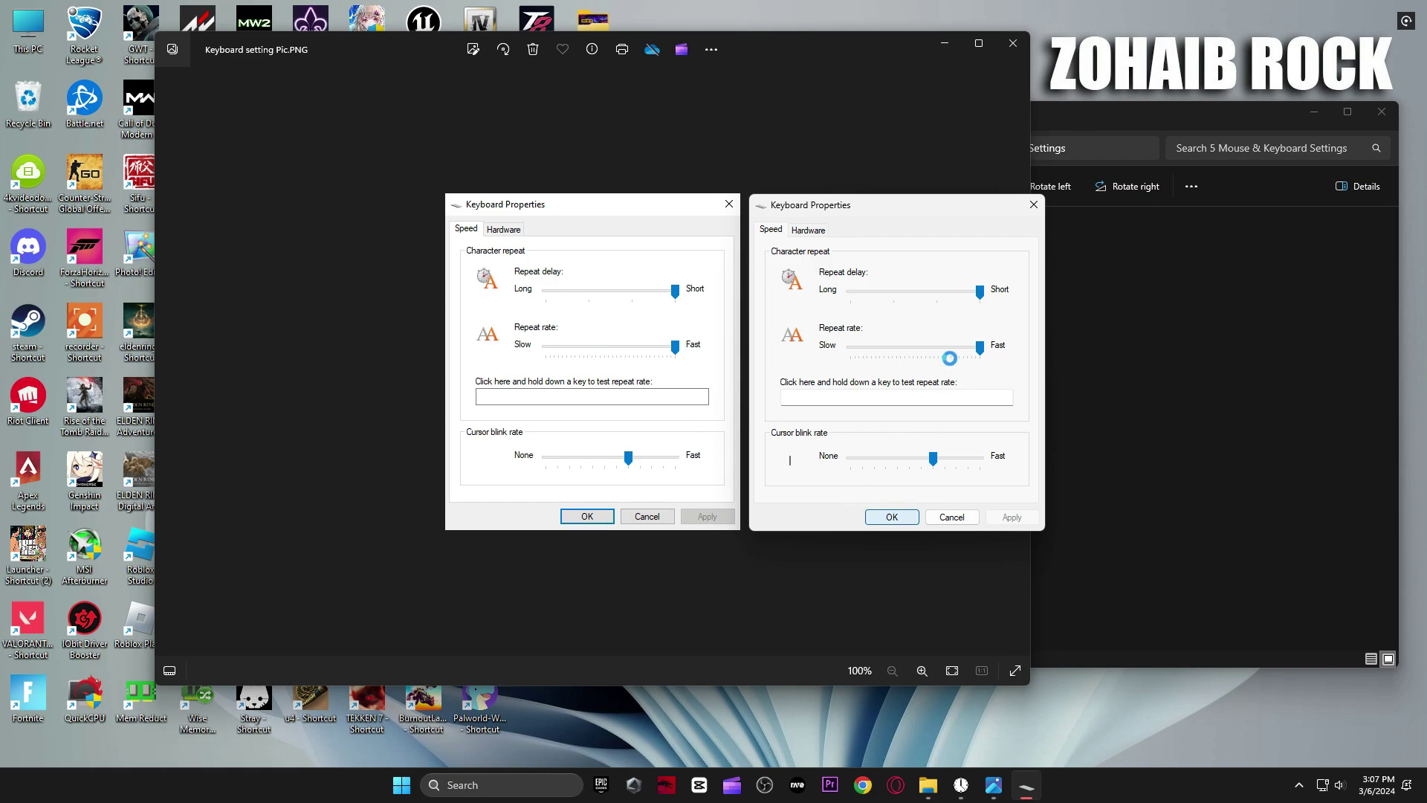
click(1016, 44)
View the Genernal Settings and Graphics Qulity Settings images in 6 Valorant Best Settings PICS, and close the viewer and folder
click(476, 148)
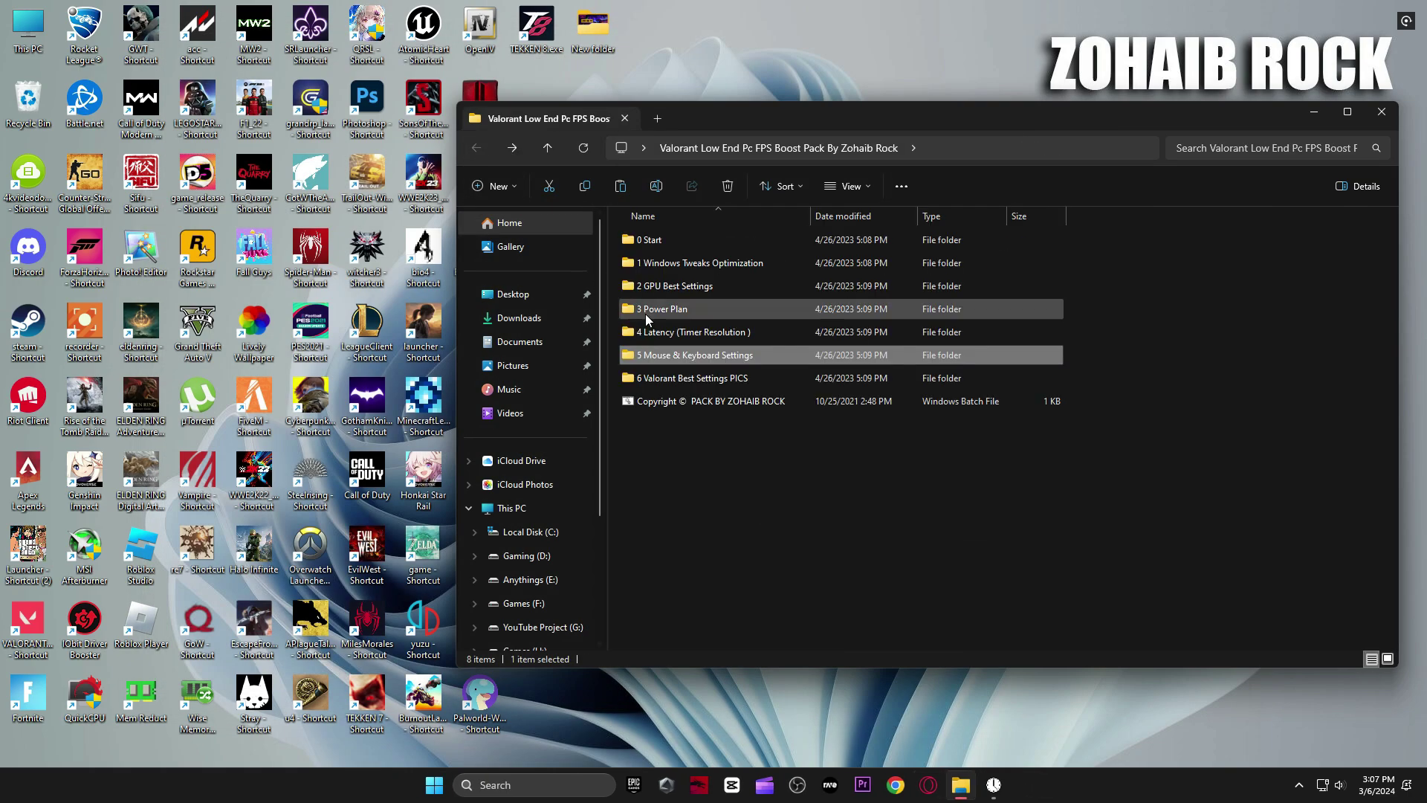
double_click(689, 377)
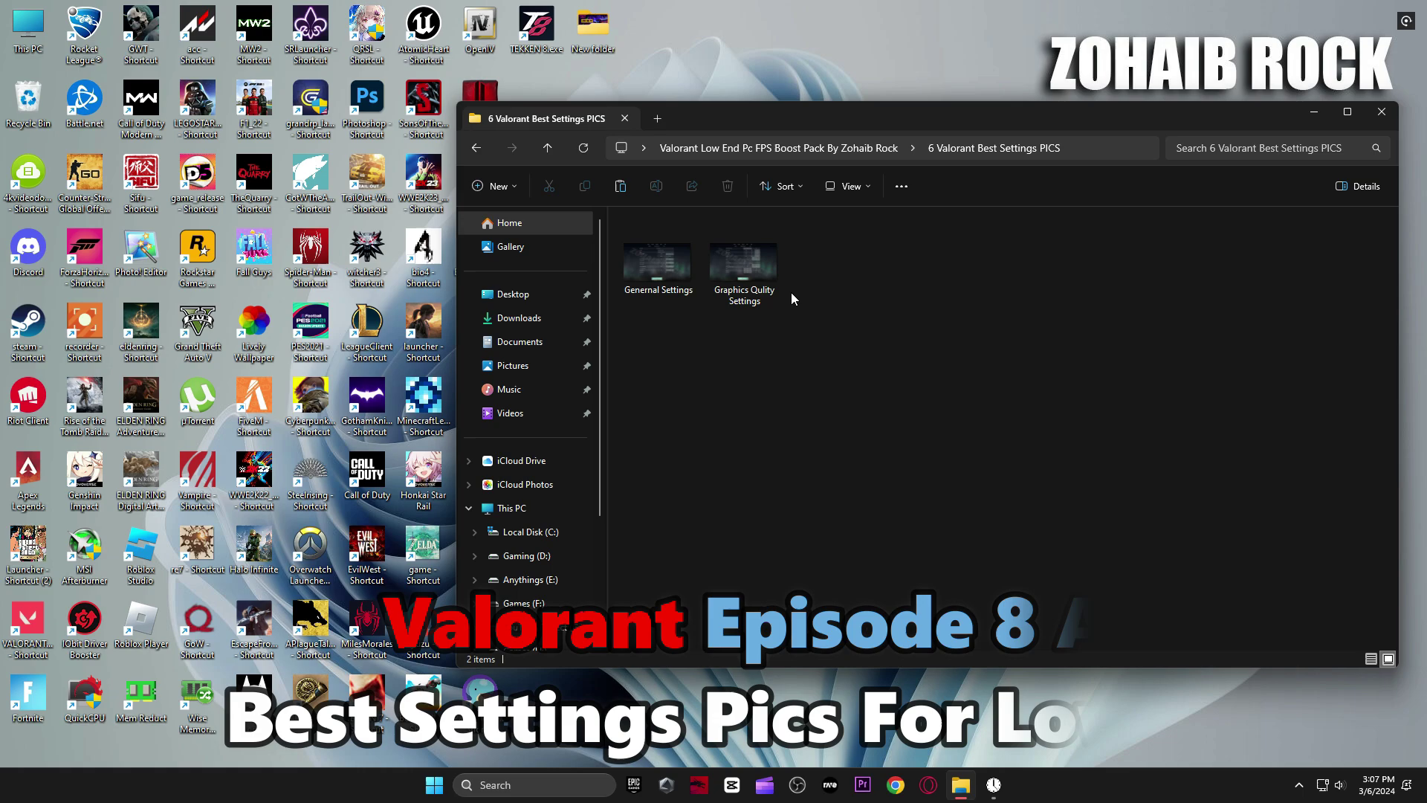
double_click(663, 269)
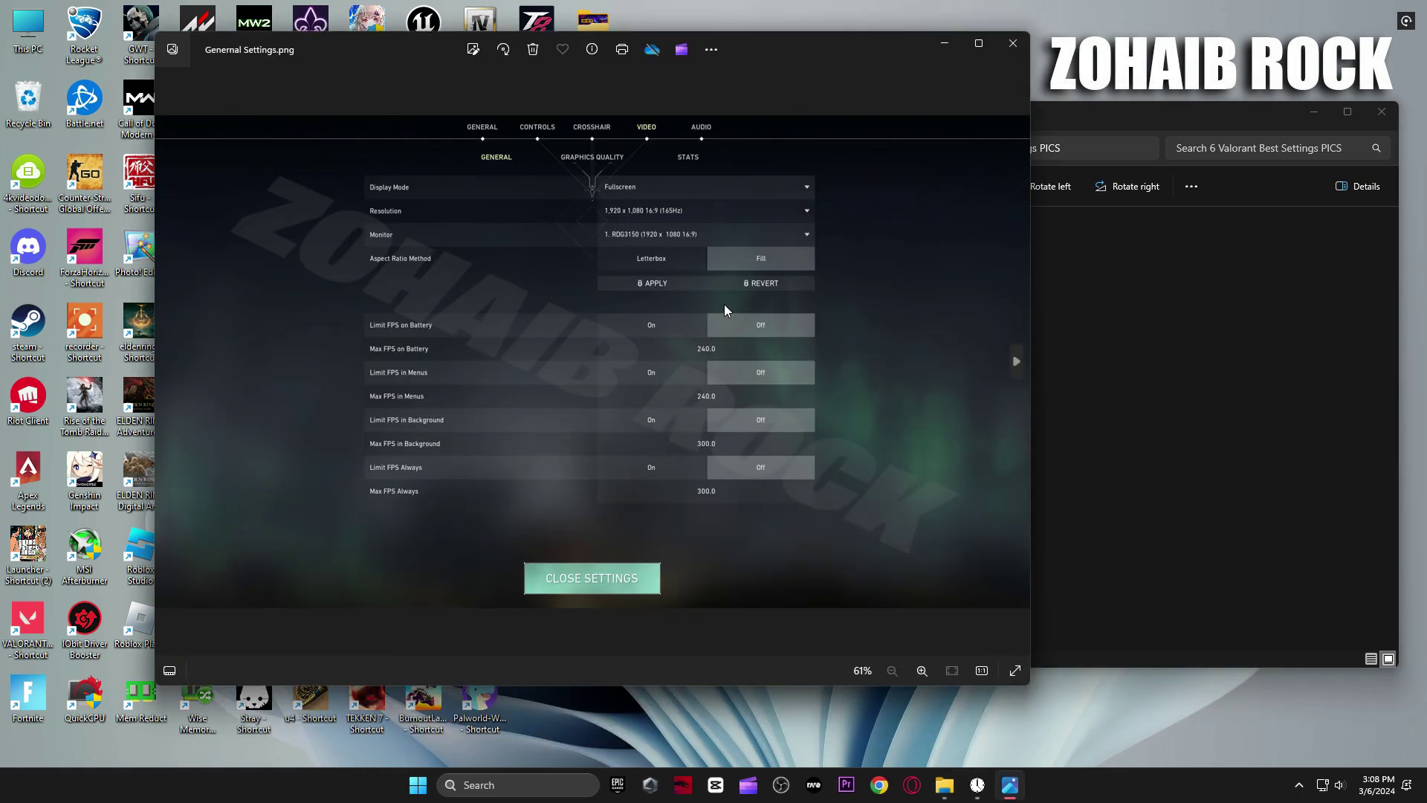
key(Right)
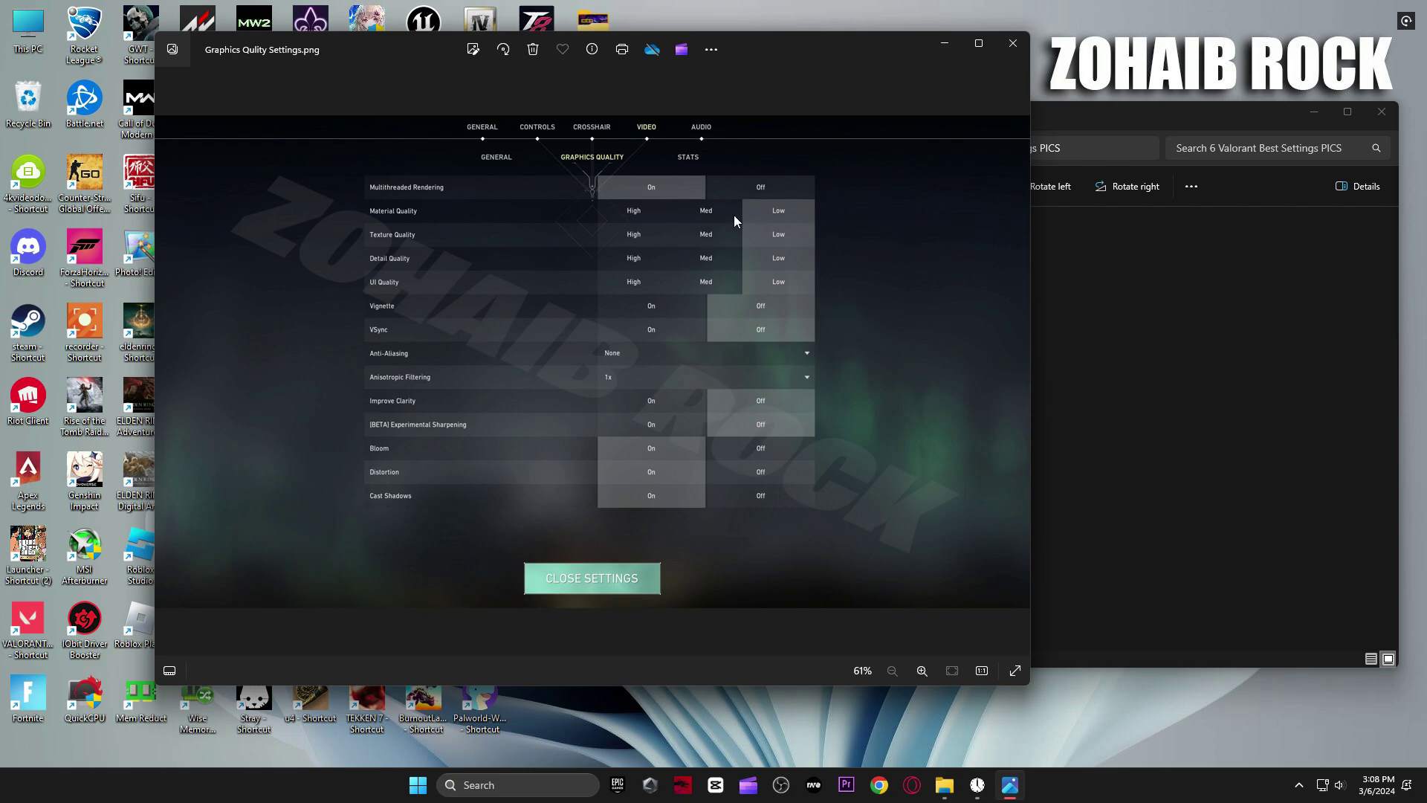
click(1010, 50)
click(1380, 112)
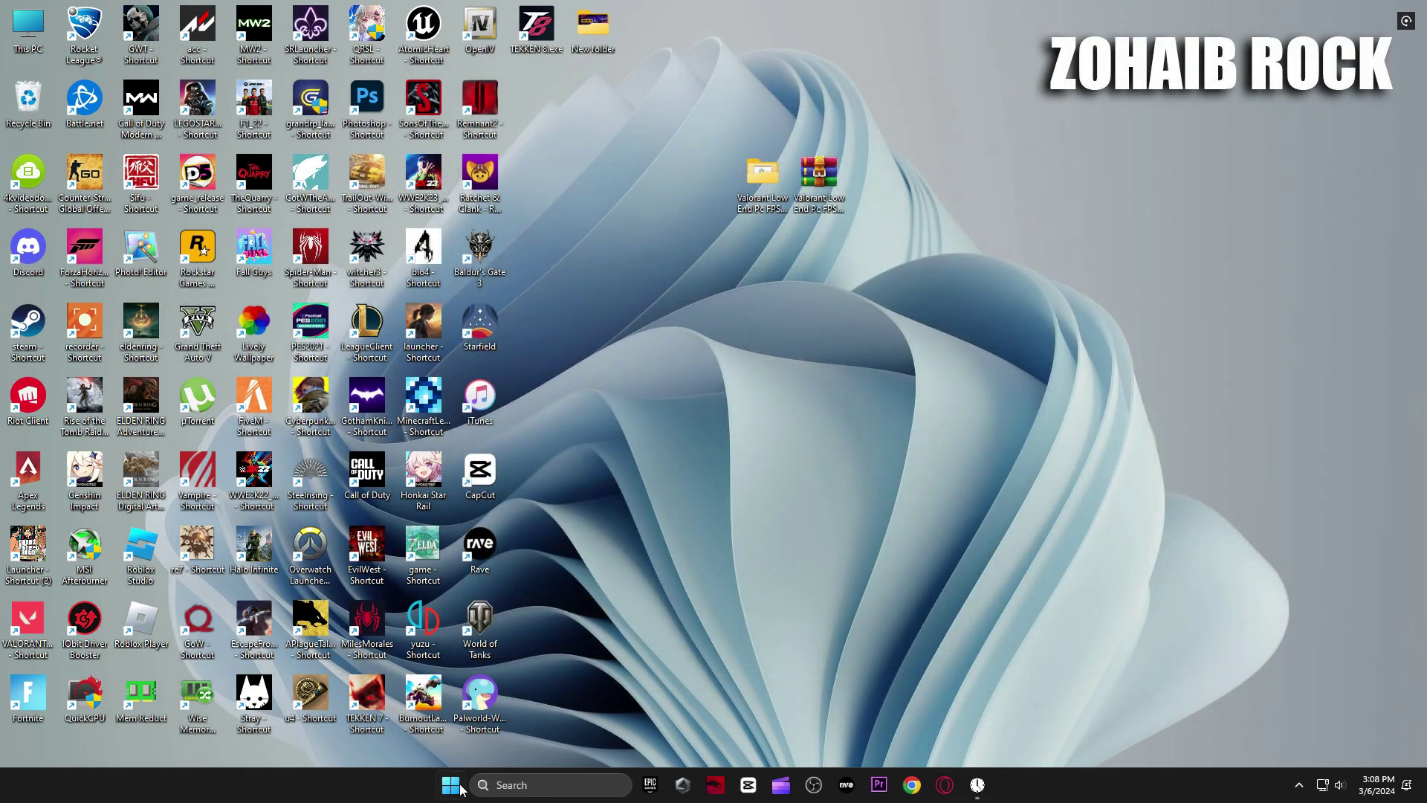
Open the Game Mode page in the Gaming section of Windows Settings to check its state
key(super)
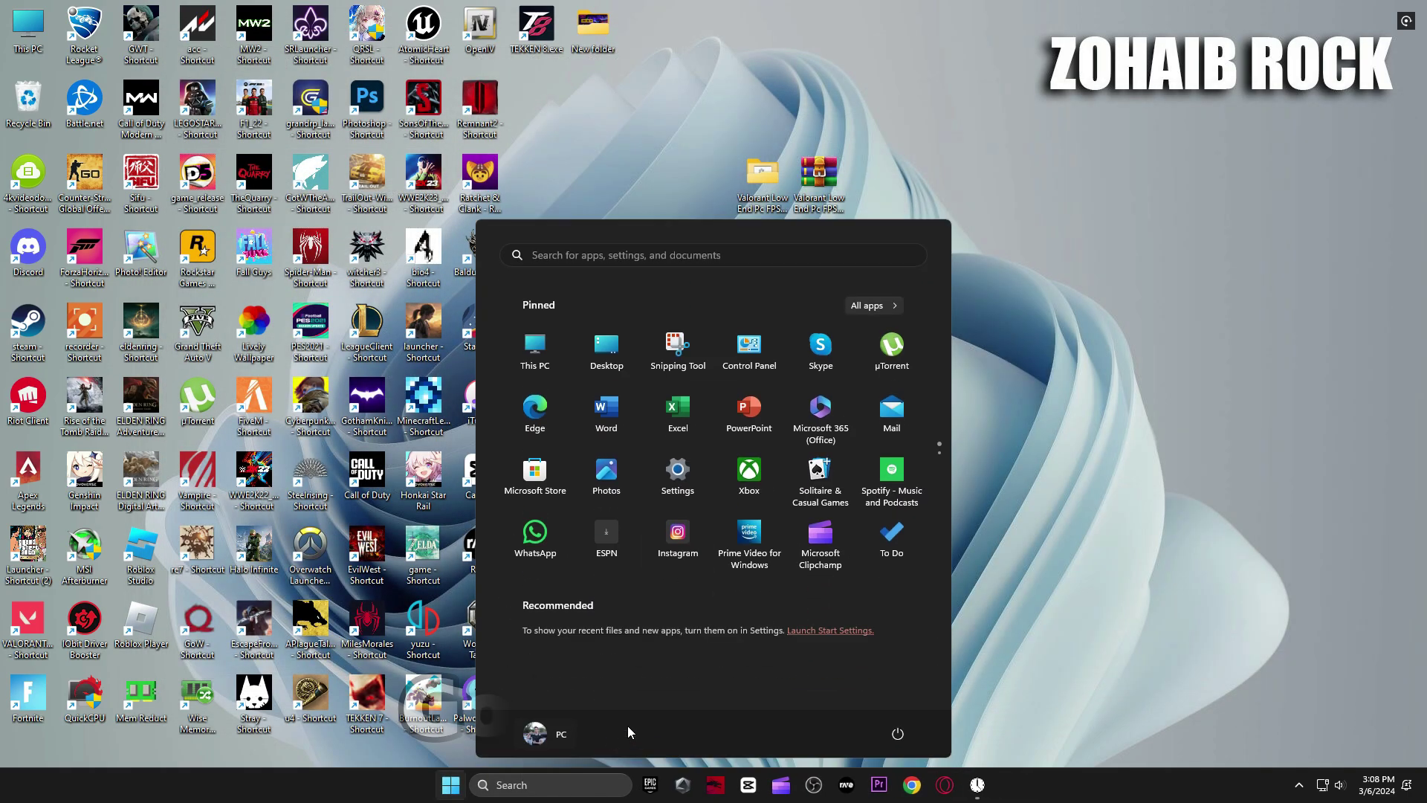
click(695, 470)
click(58, 395)
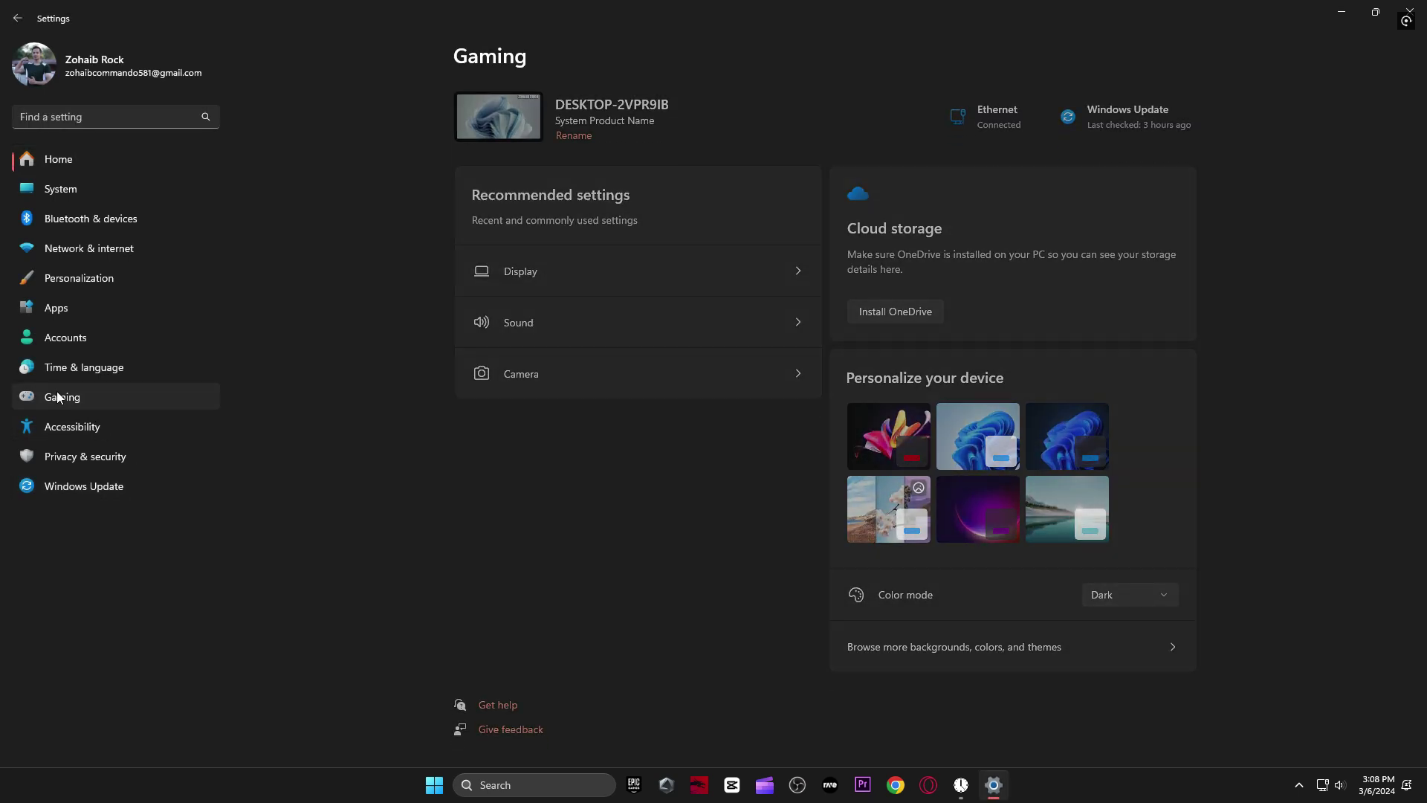
click(579, 215)
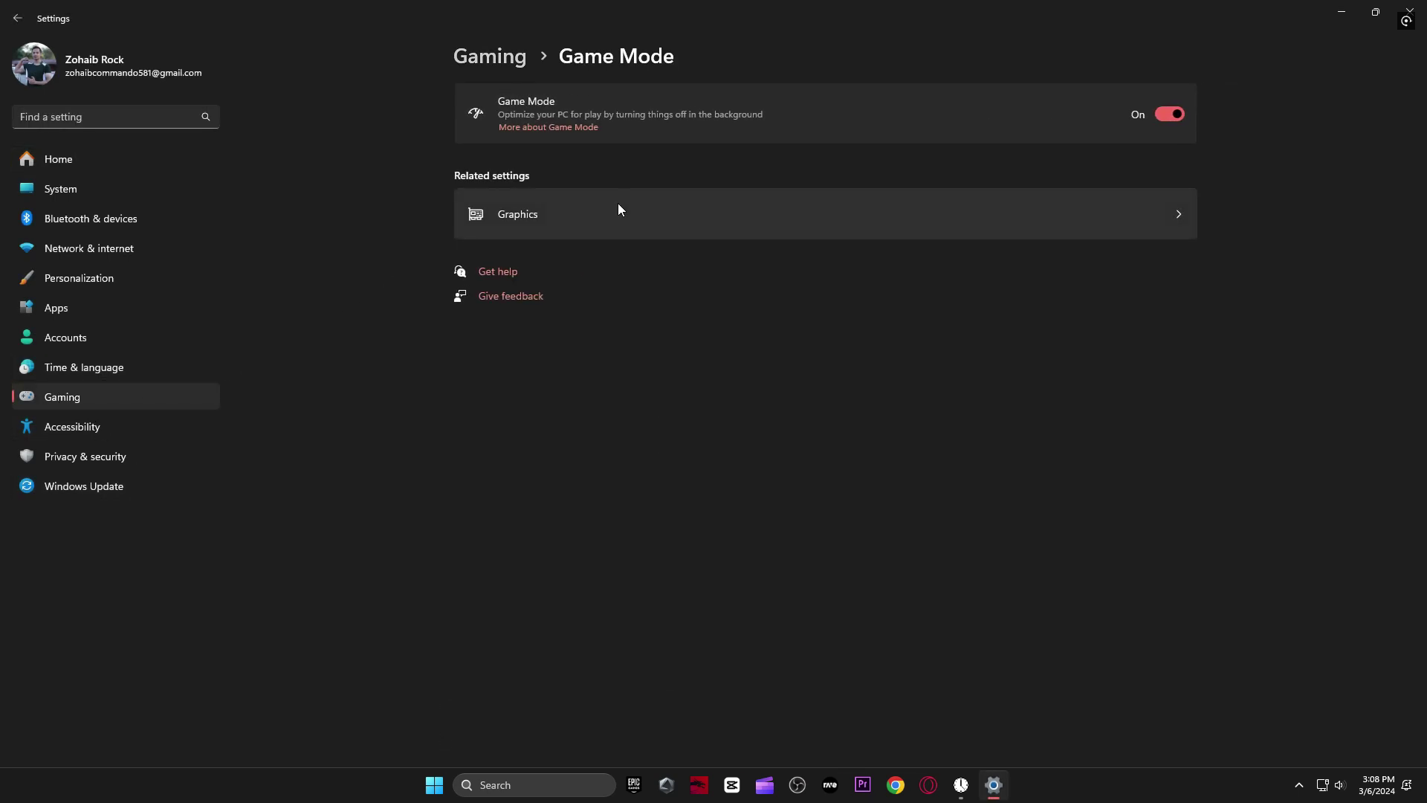
Open the Graphics page related to Game Mode and remove the existing VALORANT entry from the app list
click(570, 205)
scroll(648, 406, down, 7)
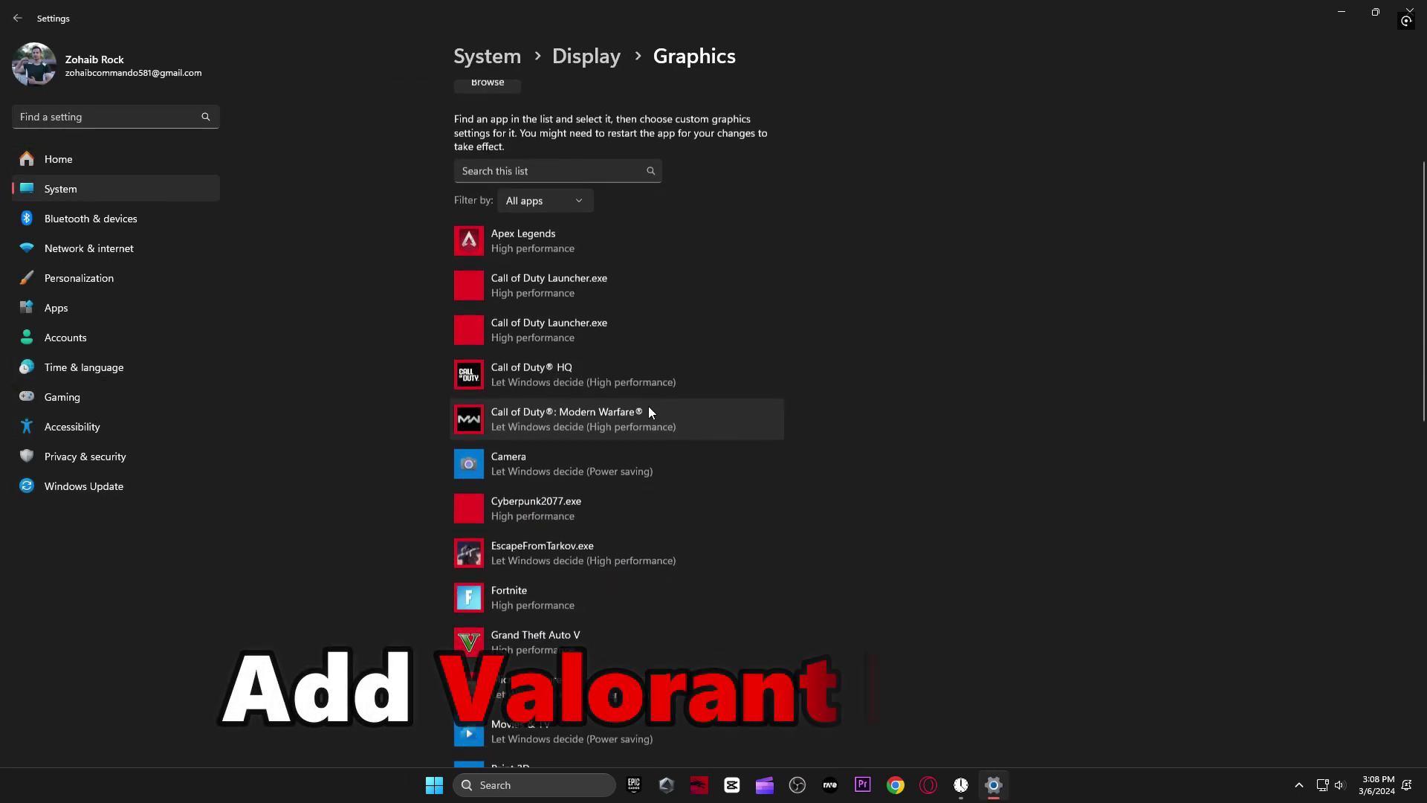
scroll(621, 578, down, 4)
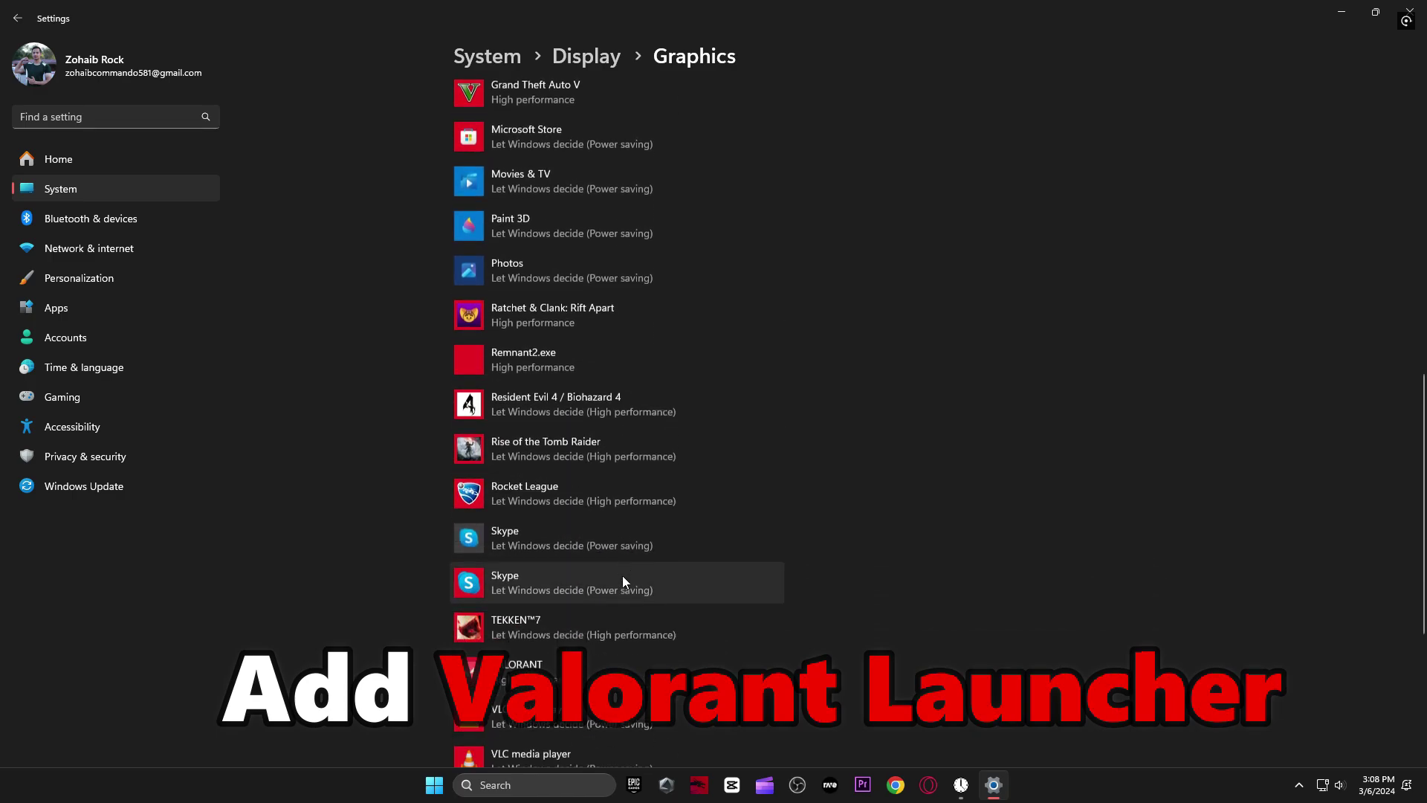
click(645, 589)
click(740, 654)
Add VALORANT-Win64-Shipping from D:\Riot Games\VALORANT\live\ShooterGame\Binaries\Win64 to the custom graphics settings app list
scroll(717, 572, up, 11)
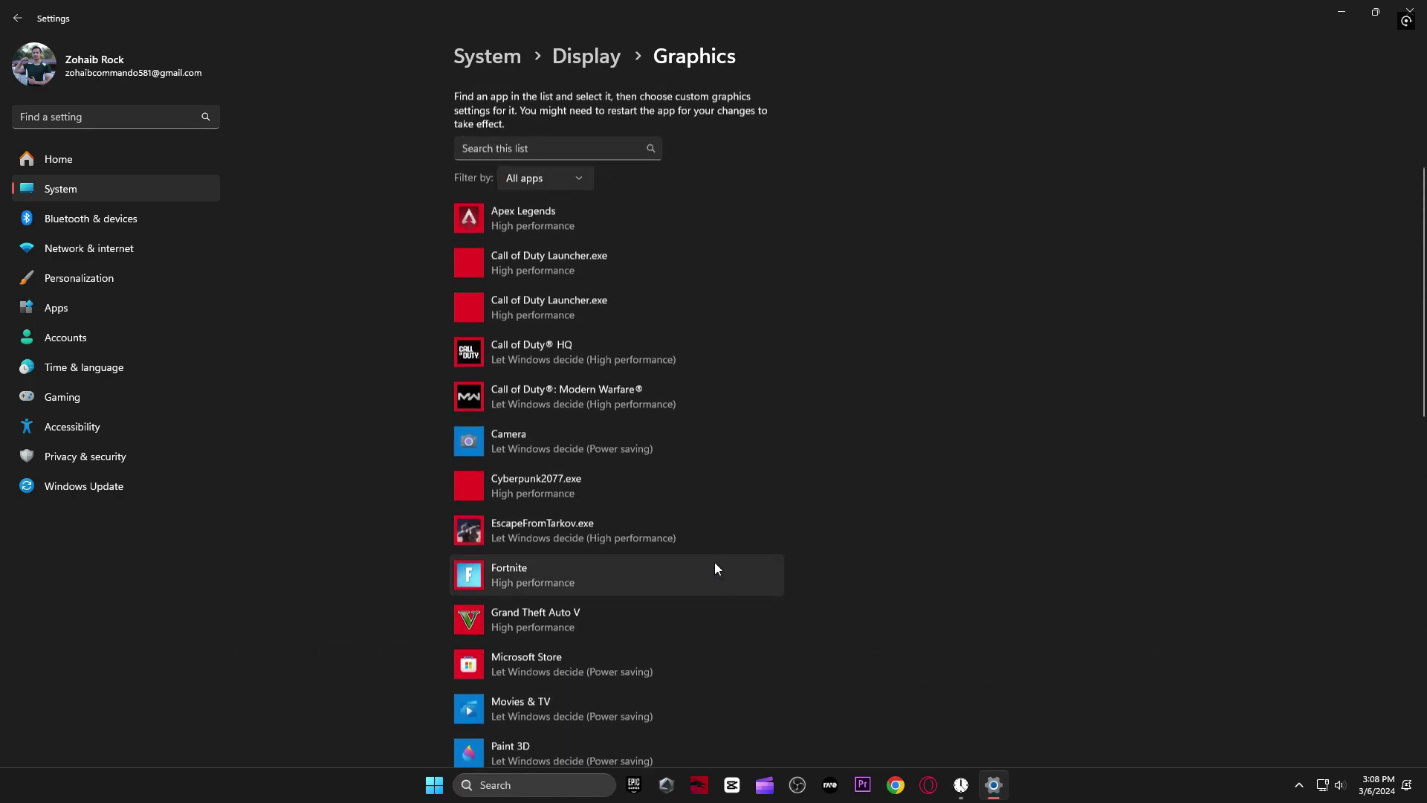
click(490, 260)
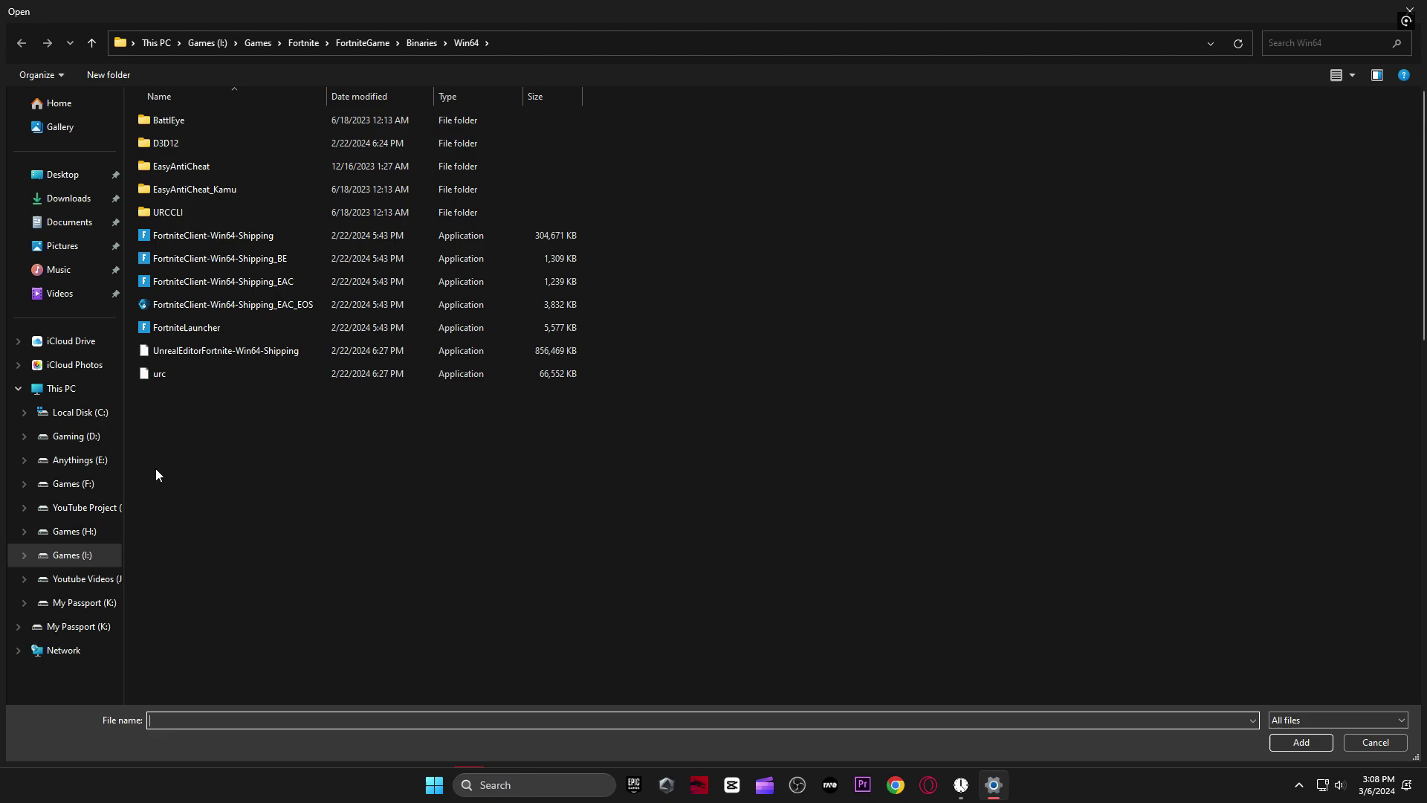
click(77, 438)
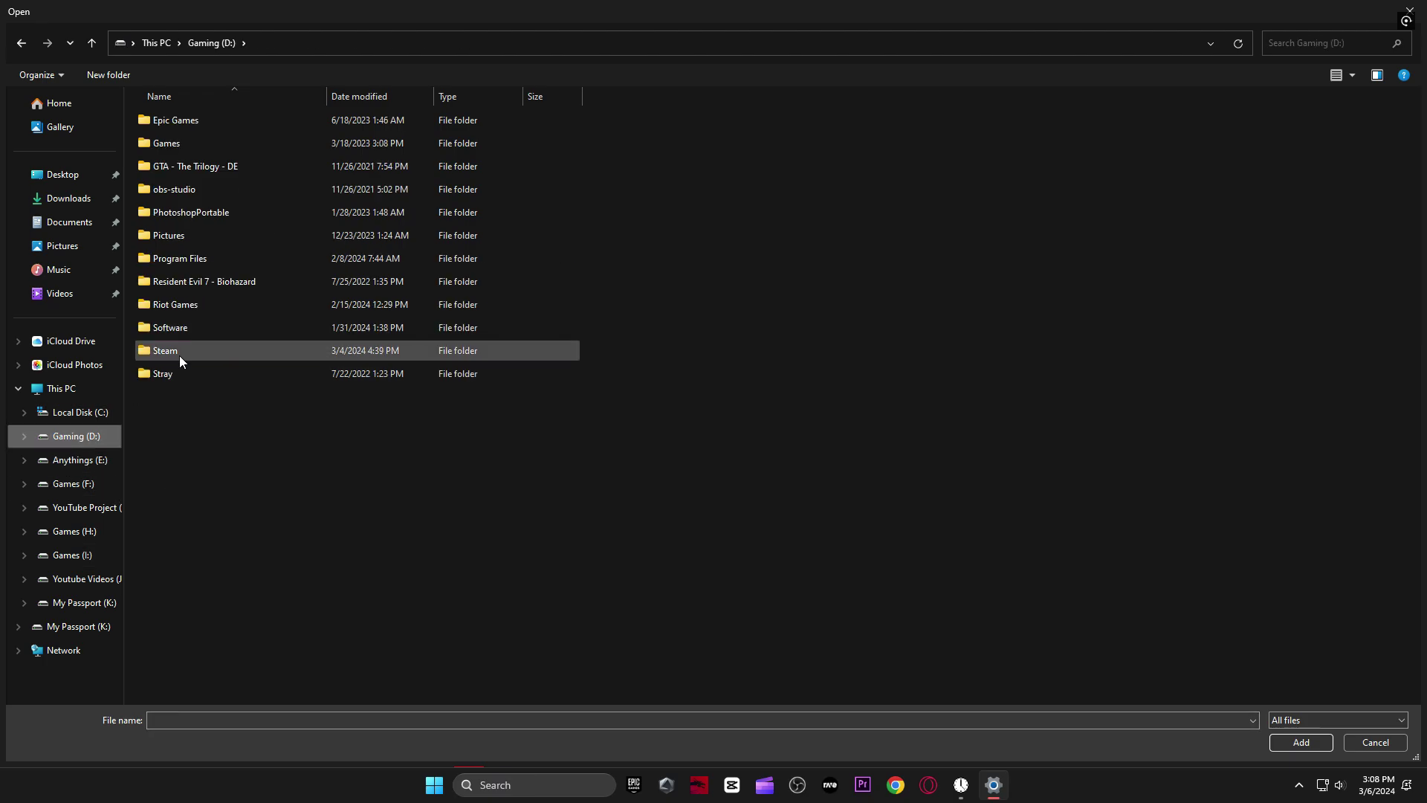
double_click(222, 304)
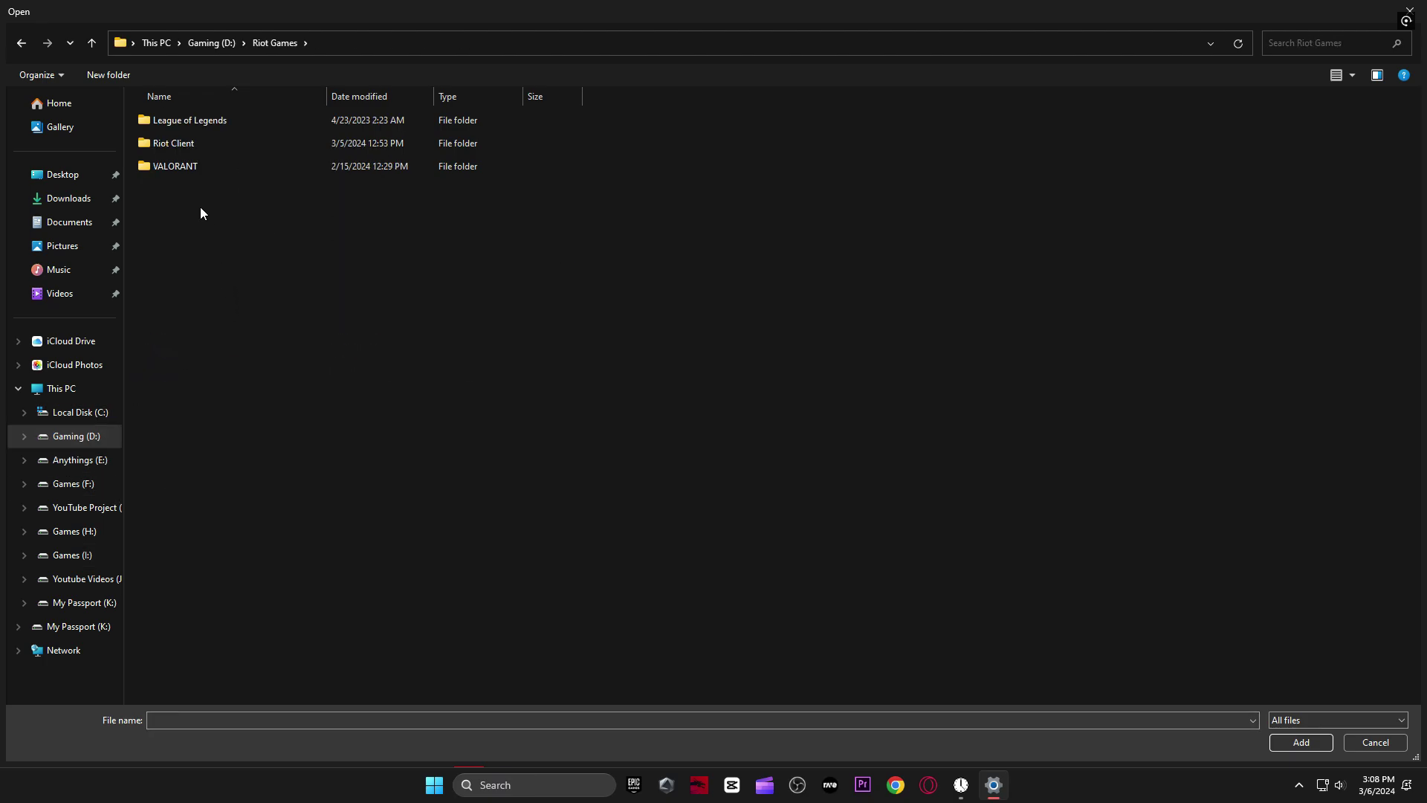
double_click(224, 167)
double_click(197, 120)
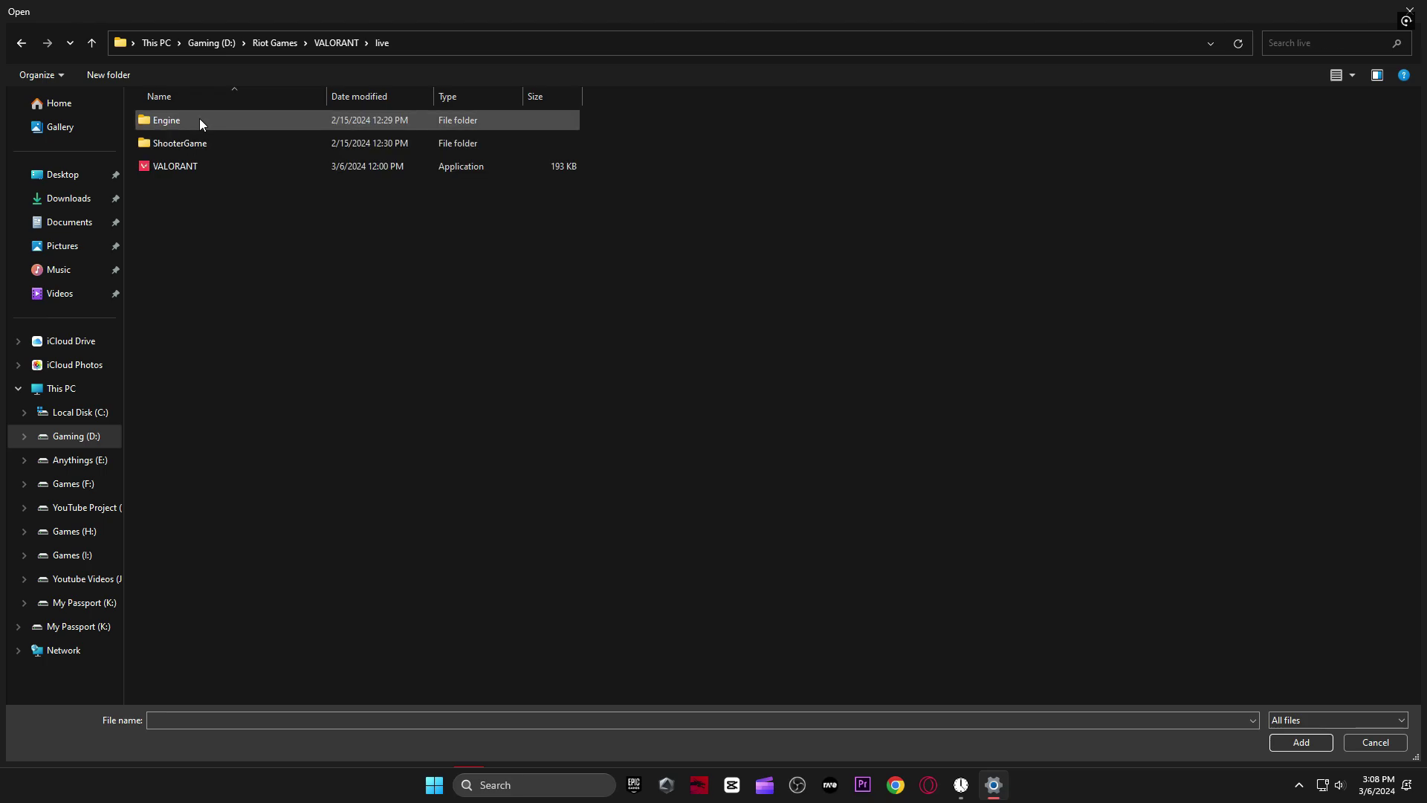
double_click(195, 143)
double_click(229, 119)
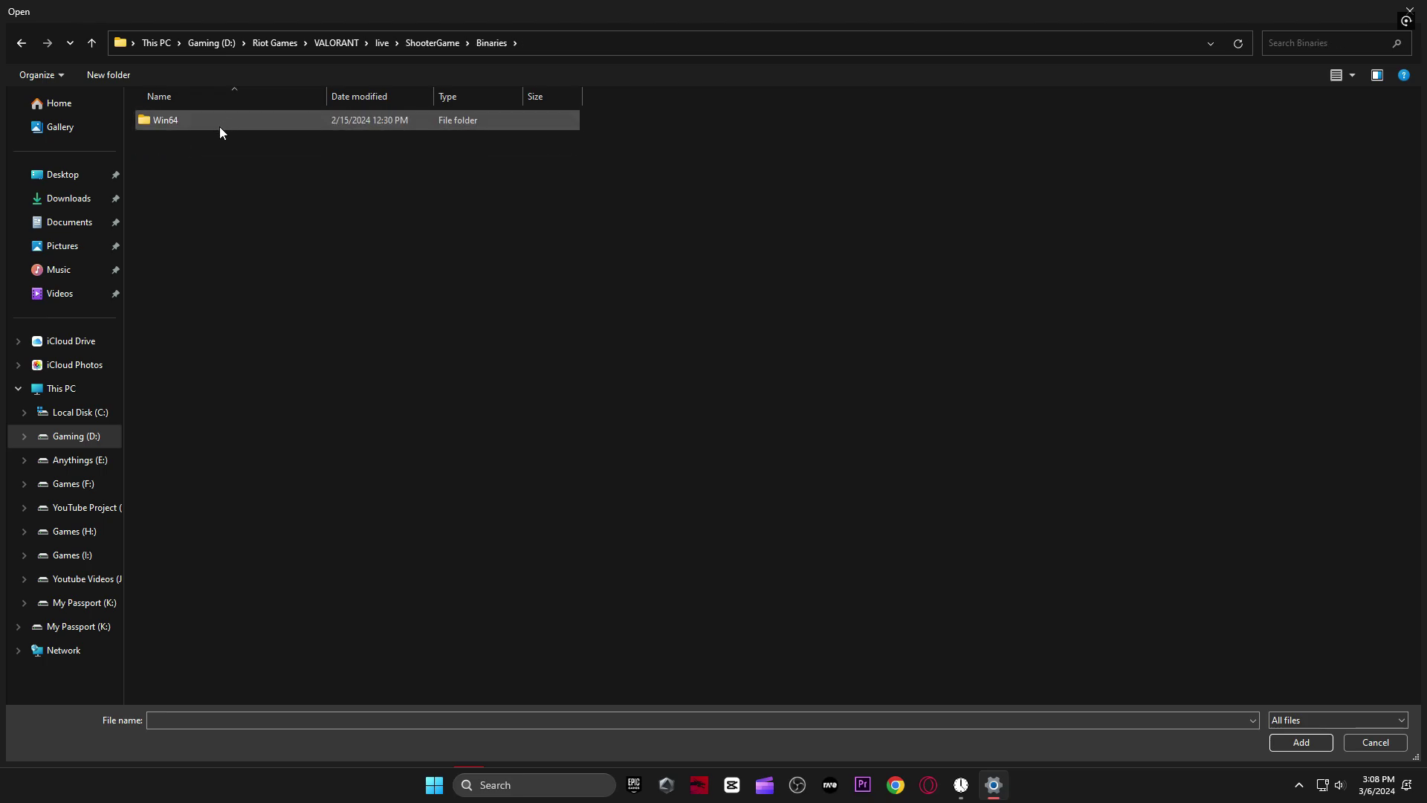
double_click(203, 122)
click(204, 124)
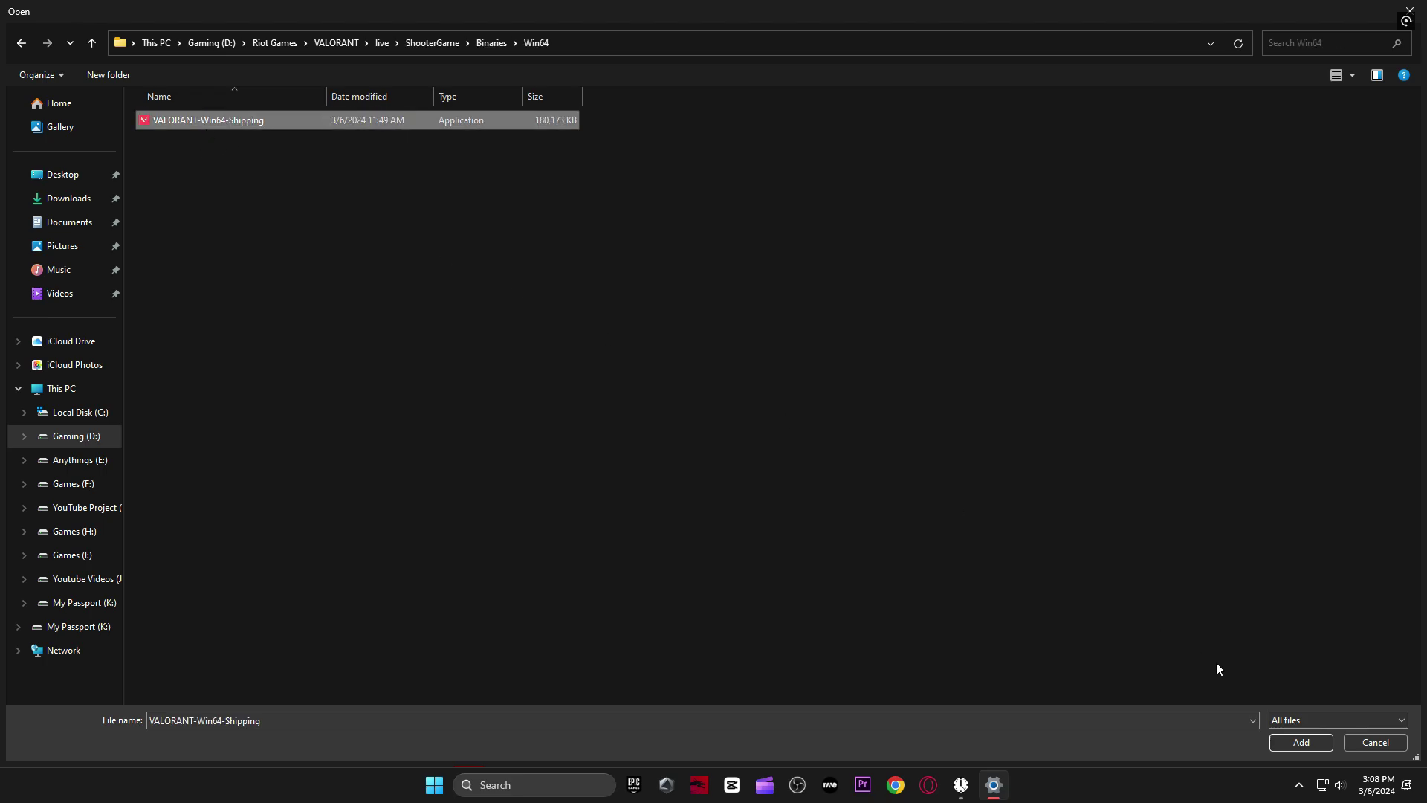
click(1298, 742)
Set the graphics preference of the newly added VALORANT entry to High performance and save it
scroll(654, 535, down, 7)
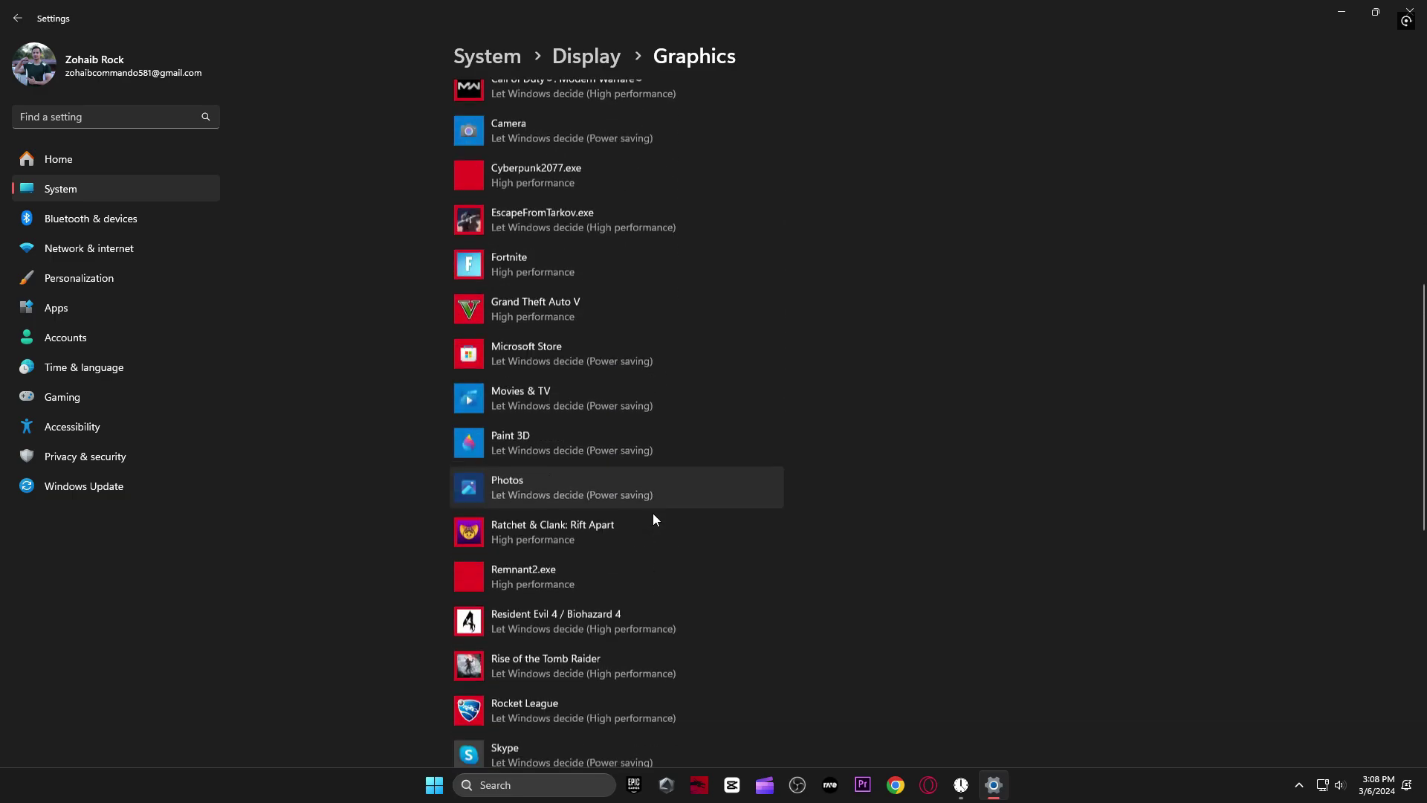
scroll(653, 519, down, 7)
click(680, 370)
click(664, 389)
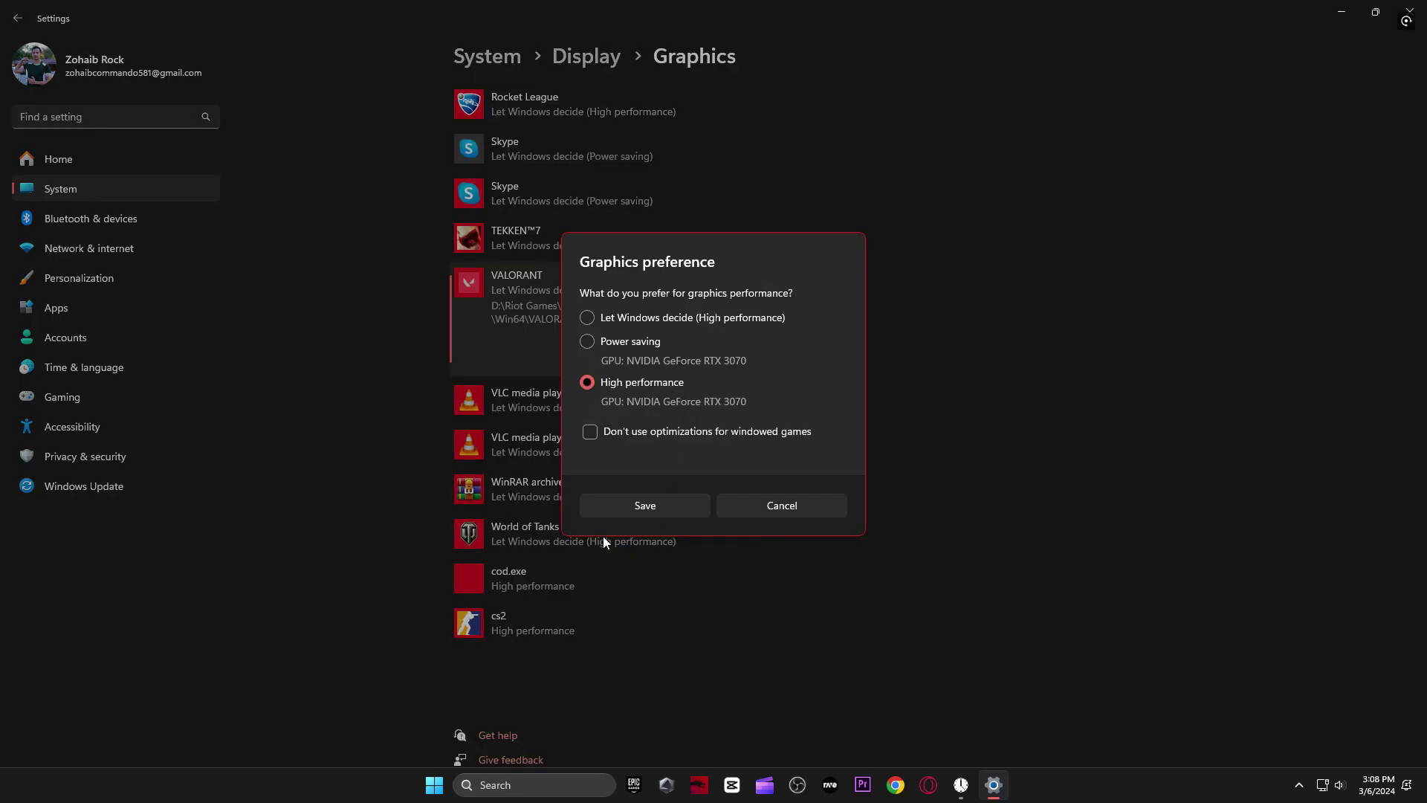
click(649, 505)
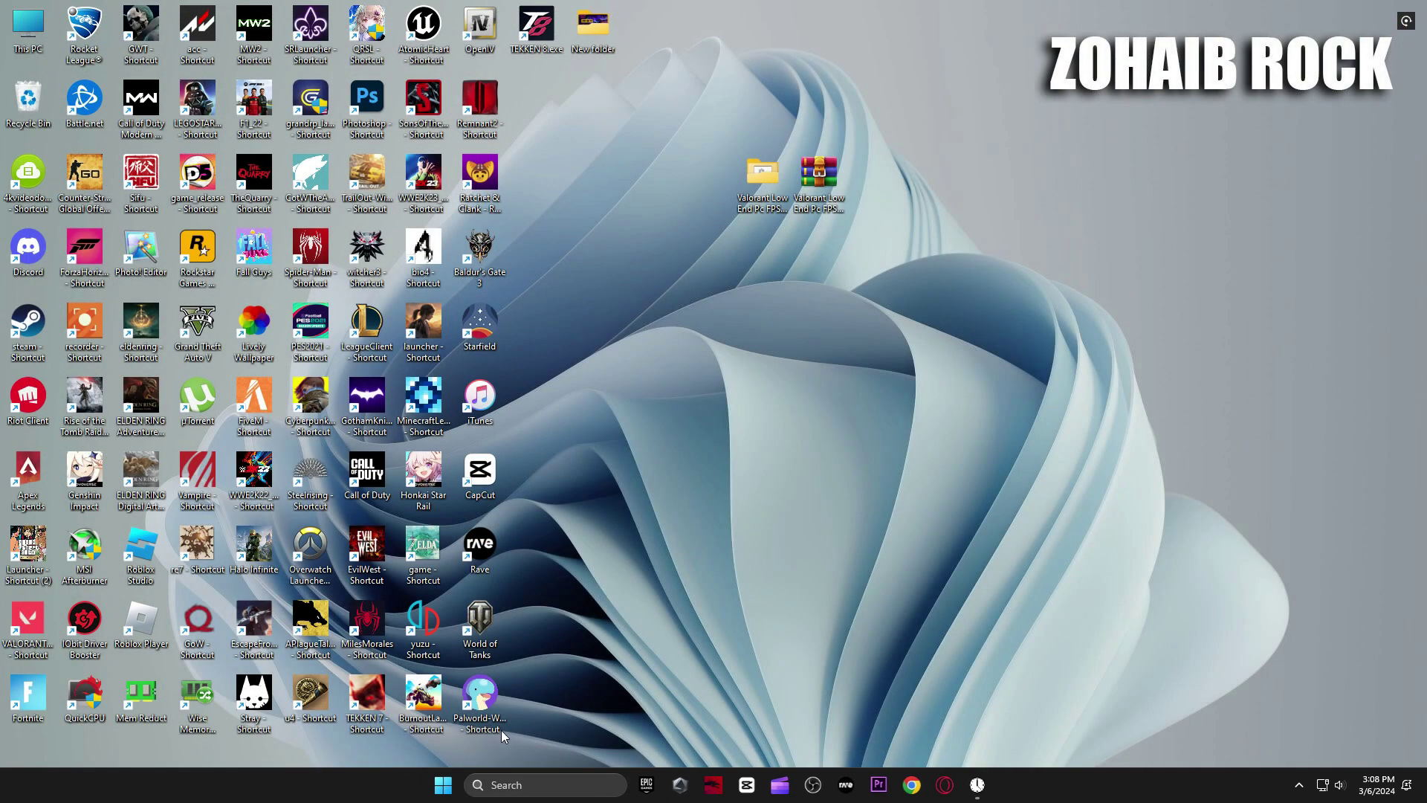
Open the Windows power options that include restarting the PC
click(450, 784)
click(897, 734)
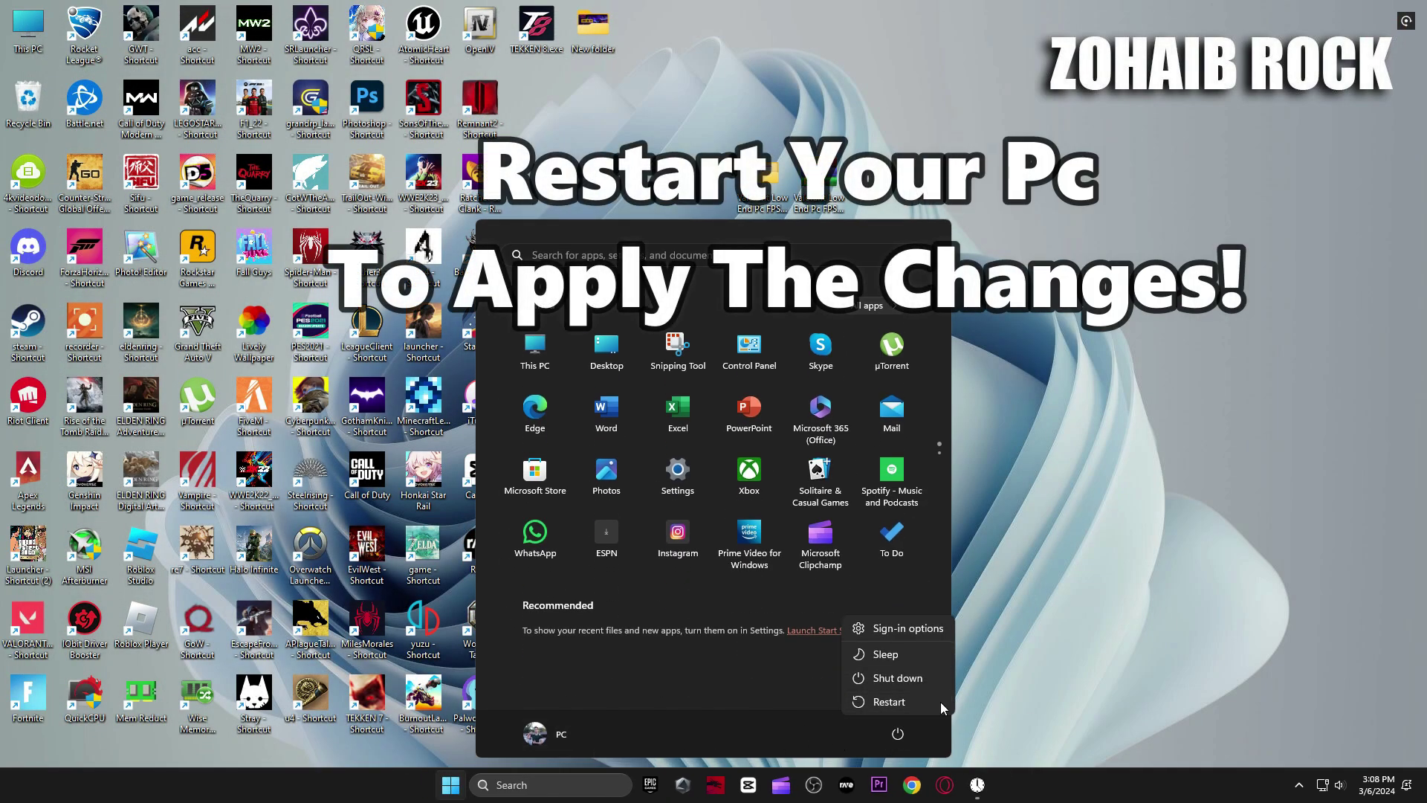